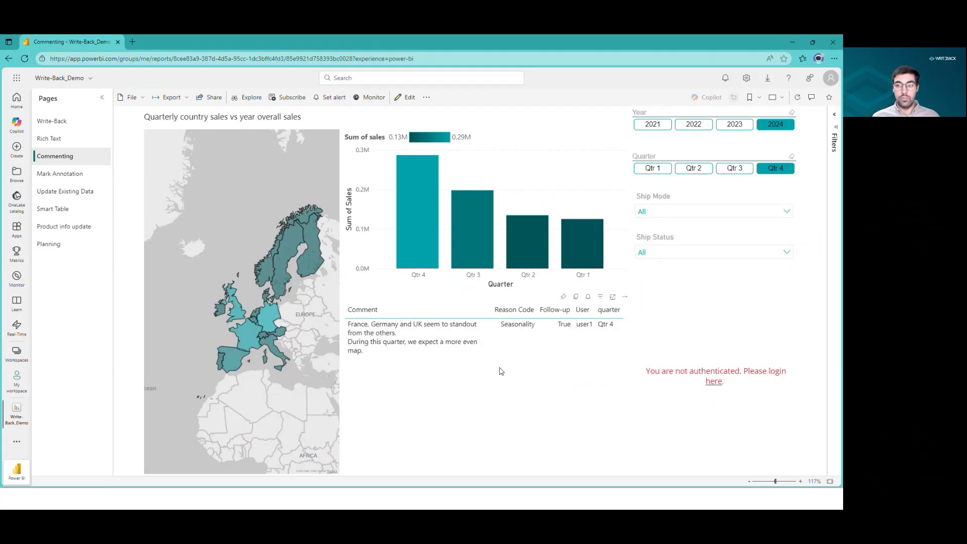
Filter the report to Qtr 2 and log in to the Write-Back comment visual with the default user.
{"action": "left_click", "coordinate": [744, 170]}
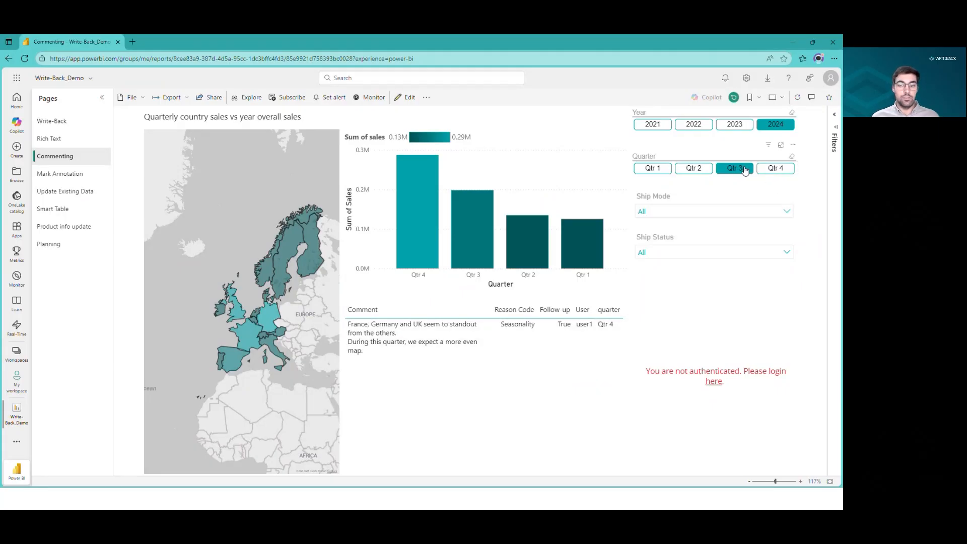
{"action": "left_click", "coordinate": [697, 173]}
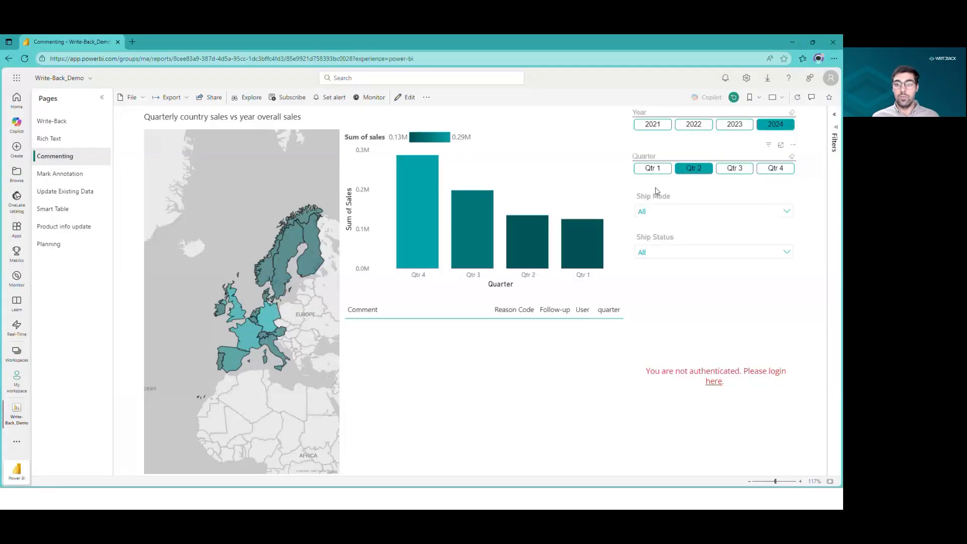
{"action": "left_click", "coordinate": [718, 384]}
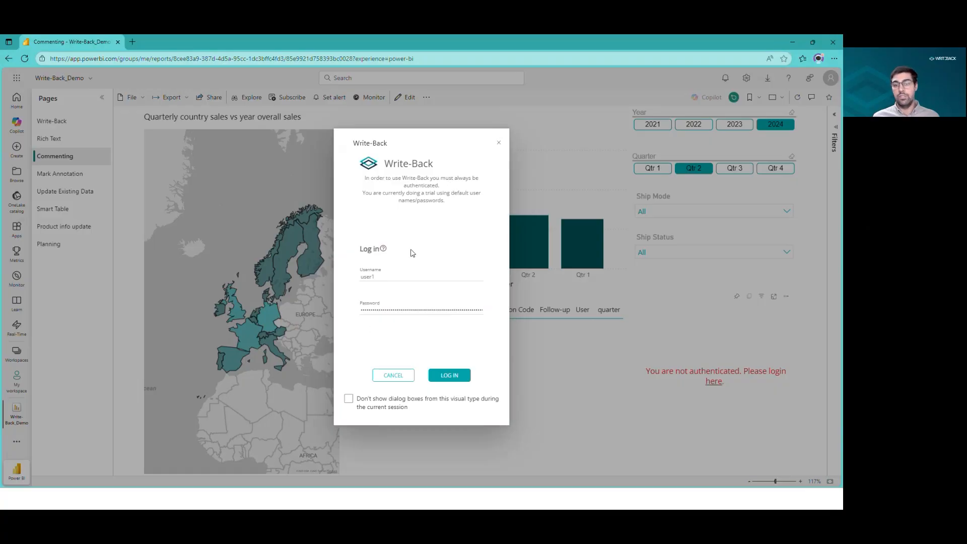
{"action": "left_click", "coordinate": [461, 379]}
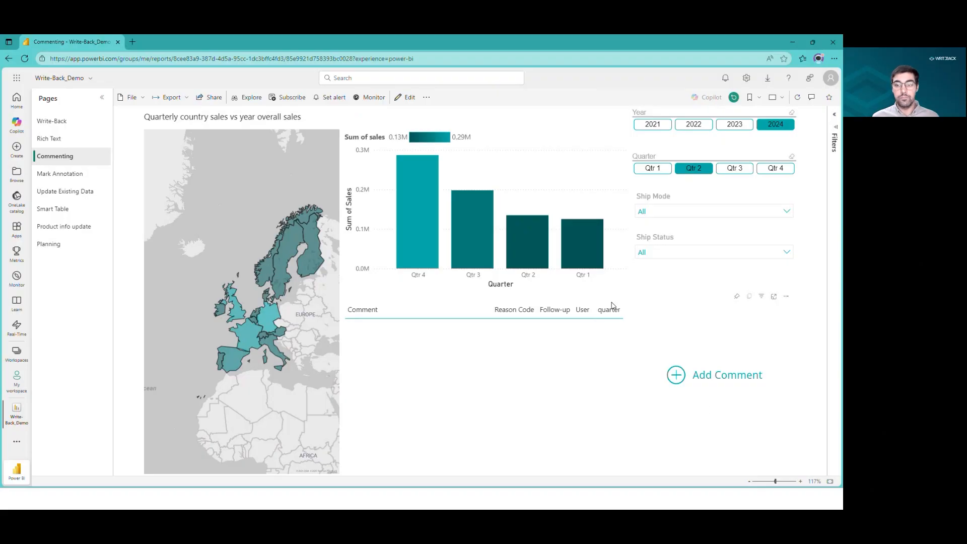
{"action": "left_click", "coordinate": [685, 380]}
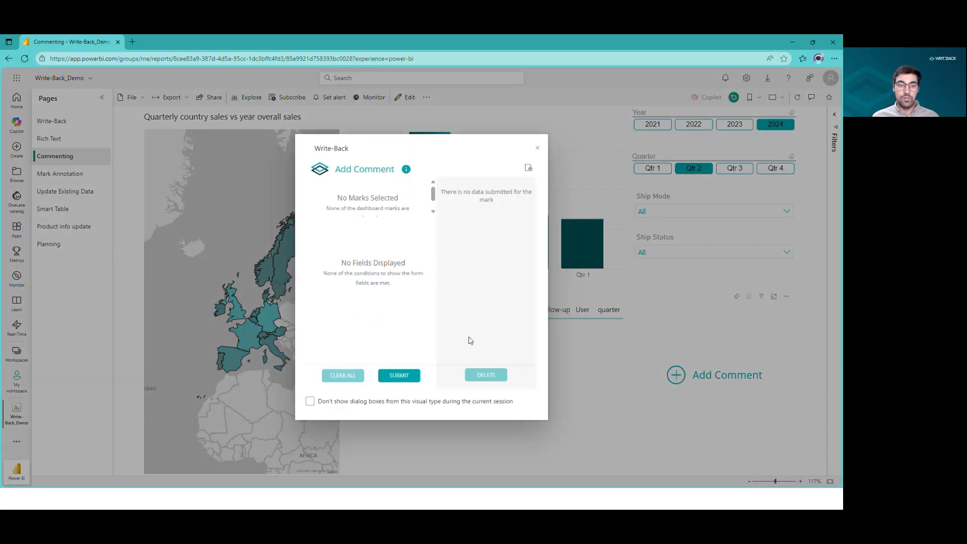
{"action": "left_click", "coordinate": [405, 244]}
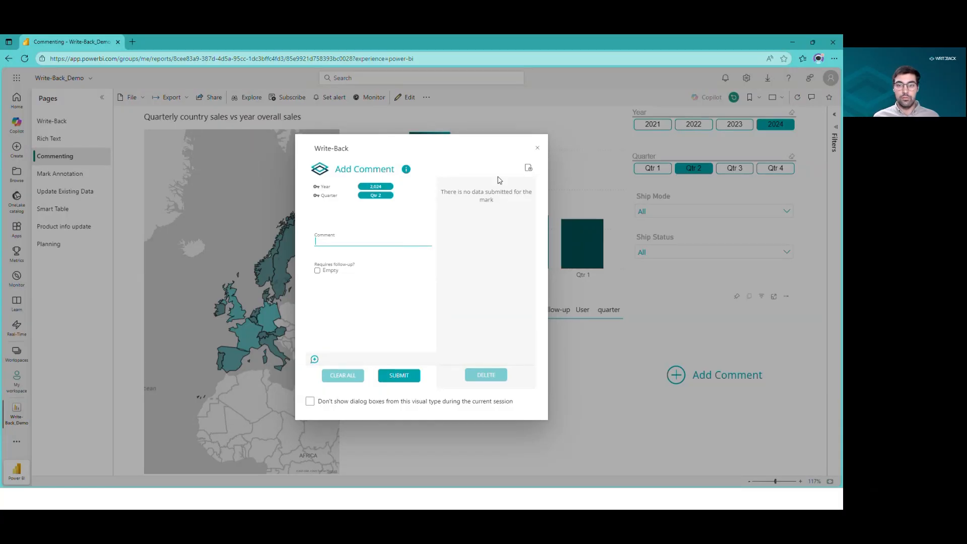
{"action": "left_click", "coordinate": [537, 149]}
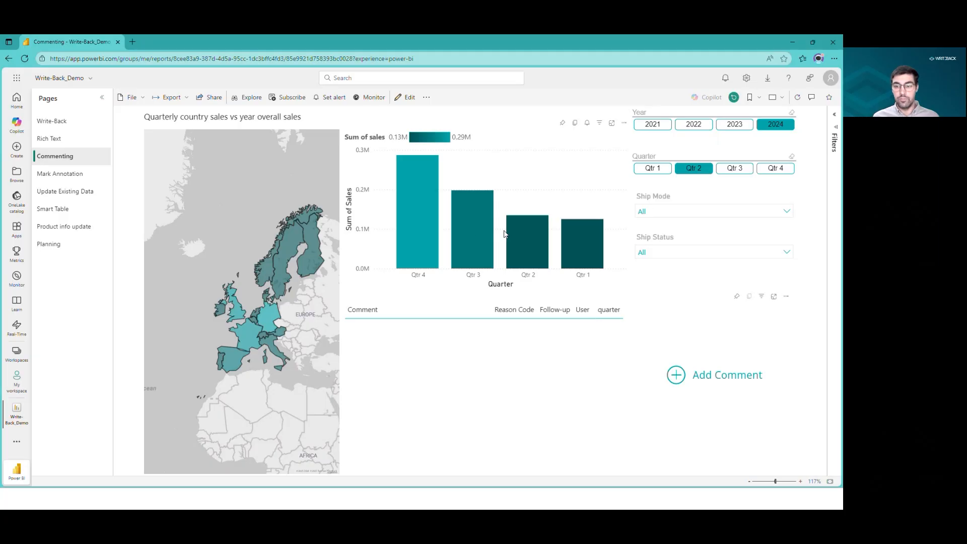
Open Add Comment and enter the comment "Q2 was not as good as expected".
{"action": "left_click", "coordinate": [677, 375]}
{"action": "left_click", "coordinate": [362, 242]}
{"action": "type", "text": "Q2 wa"}
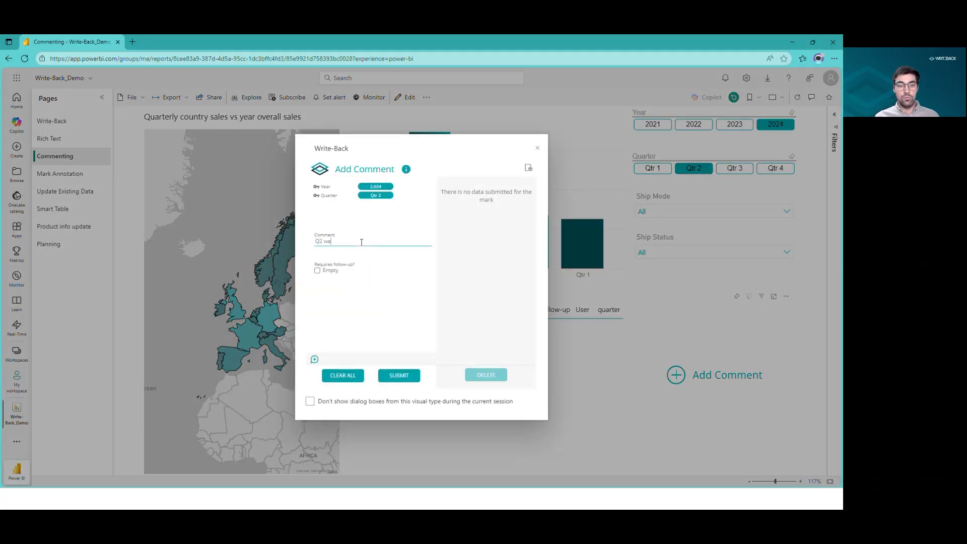
{"action": "type", "text": "s not as good as expected"}
Mark the comment as requiring follow-up and set its reason codes to Escalate to Management and Seasonality.
{"action": "left_click", "coordinate": [317, 271]}
{"action": "left_click", "coordinate": [351, 302]}
{"action": "scroll", "coordinate": [371, 325], "scroll_direction": "down", "scroll_amount": 2}
{"action": "scroll", "coordinate": [367, 328], "scroll_direction": "down", "scroll_amount": 3}
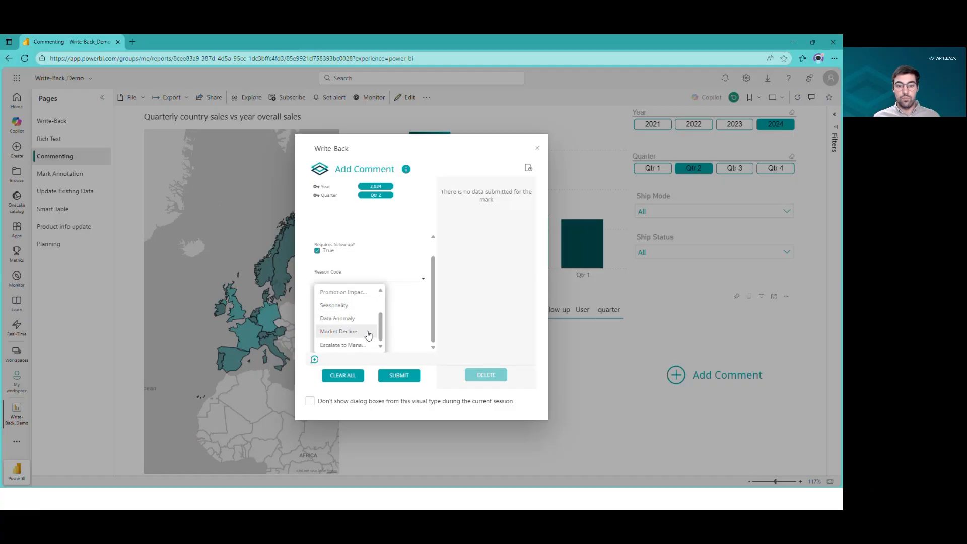
{"action": "left_click", "coordinate": [367, 344]}
{"action": "scroll", "coordinate": [352, 318], "scroll_direction": "up", "scroll_amount": 3}
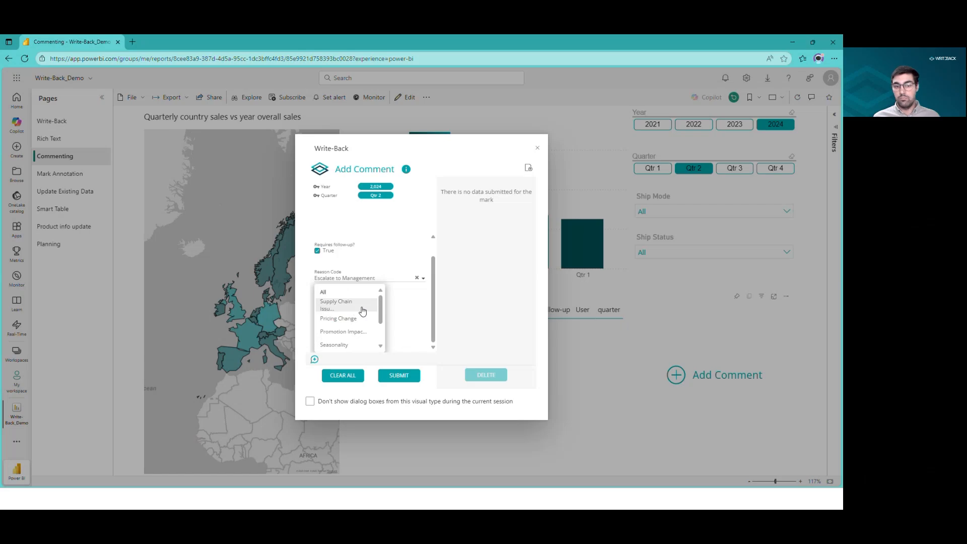
{"action": "scroll", "coordinate": [362, 310], "scroll_direction": "down", "scroll_amount": 2}
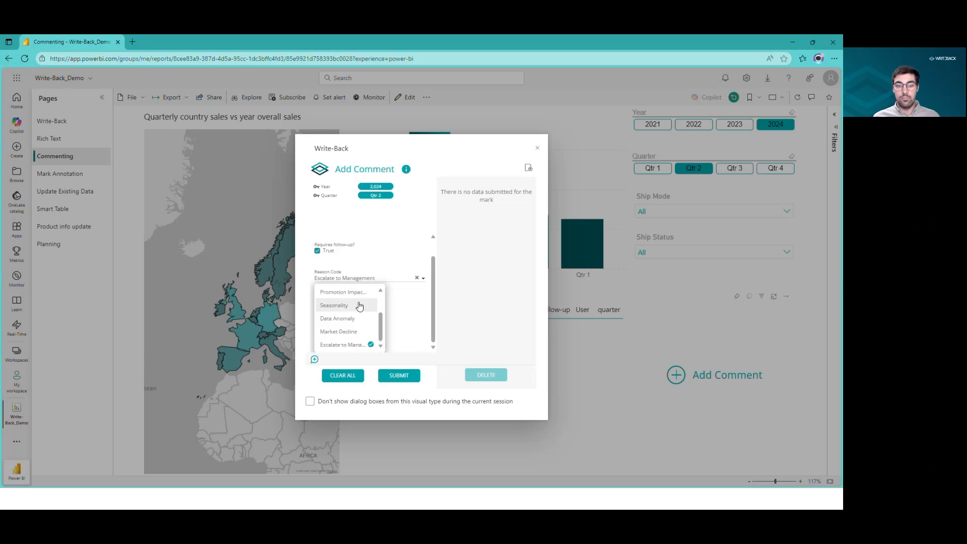
{"action": "left_click", "coordinate": [359, 306]}
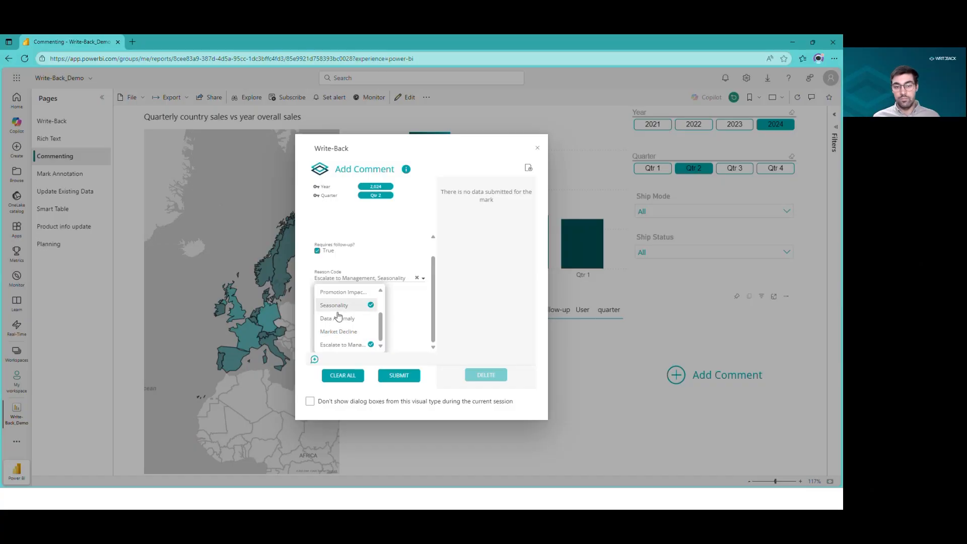
{"action": "left_click", "coordinate": [393, 330]}
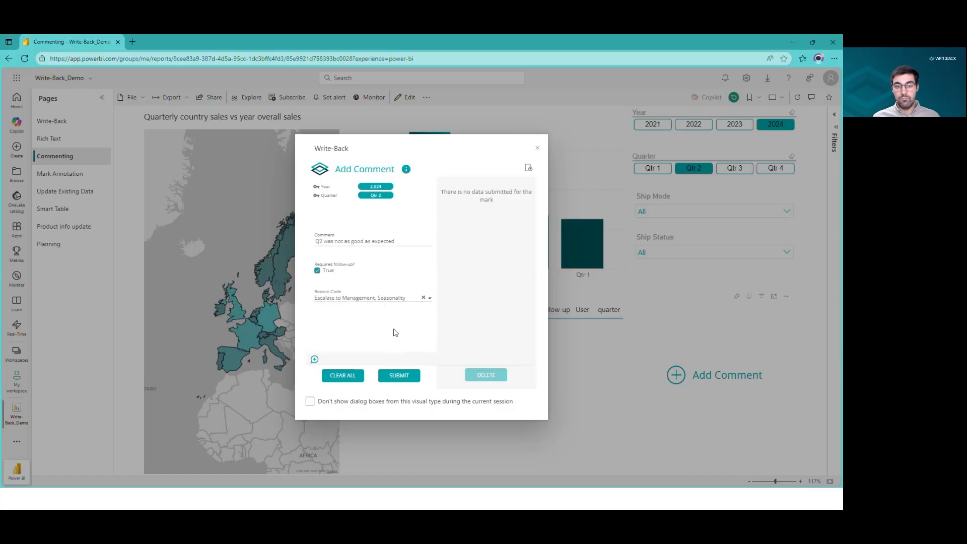
Tag a user for notification, submit the comment and close the Write-Back dialog.
{"action": "left_click", "coordinate": [321, 358]}
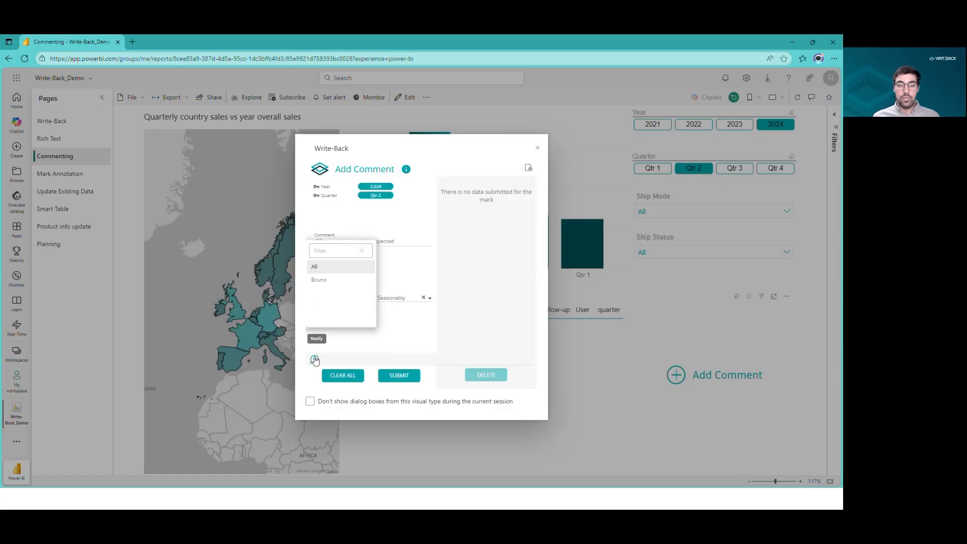
{"action": "left_click", "coordinate": [331, 282]}
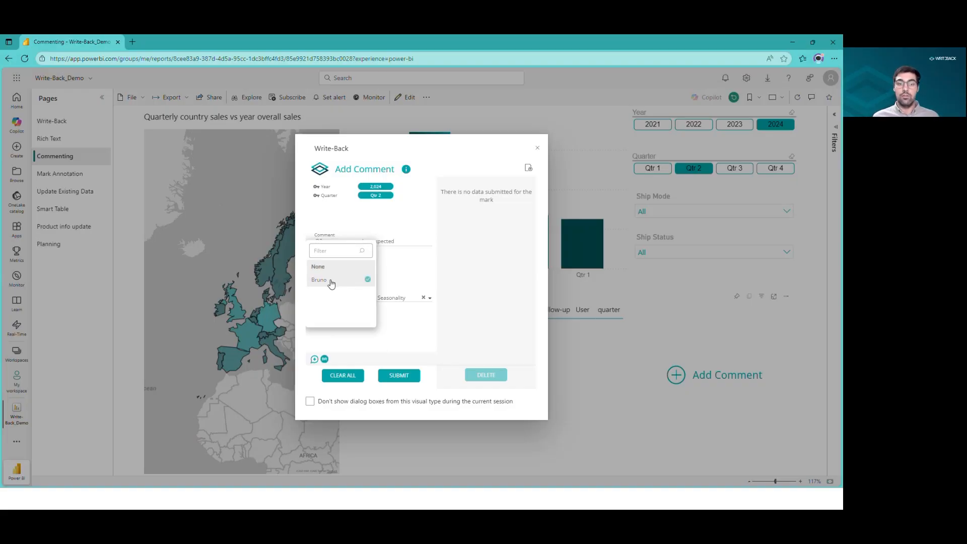
{"action": "left_click", "coordinate": [391, 328]}
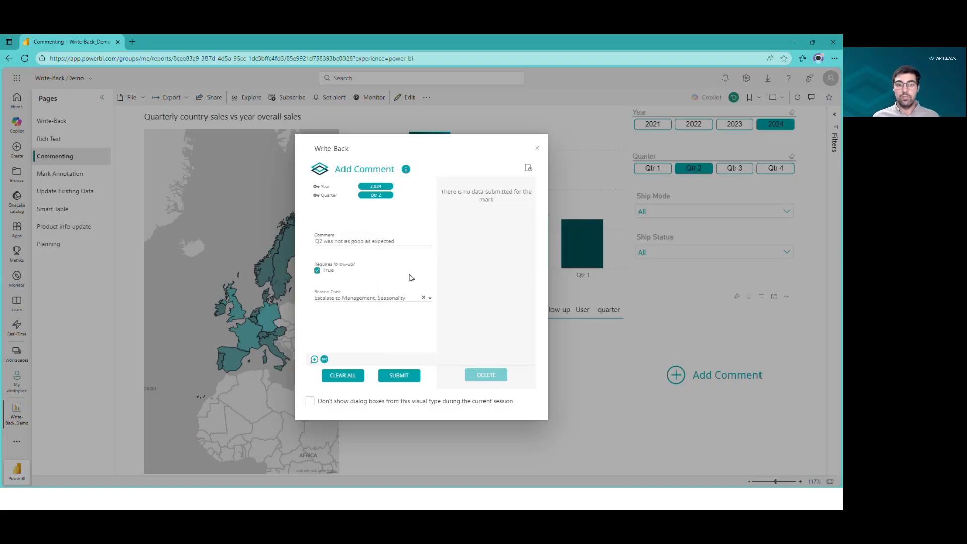
{"action": "left_click", "coordinate": [403, 377]}
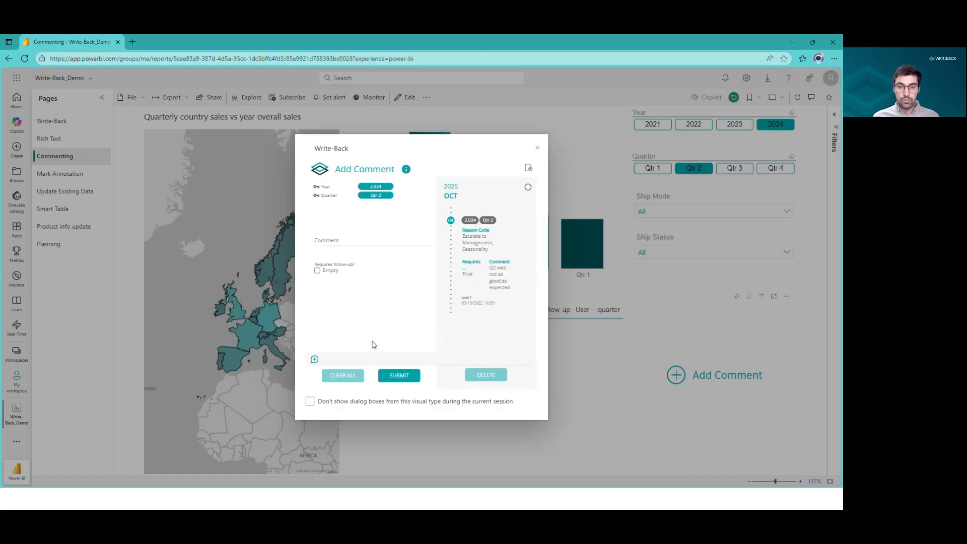
{"action": "left_click", "coordinate": [538, 149]}
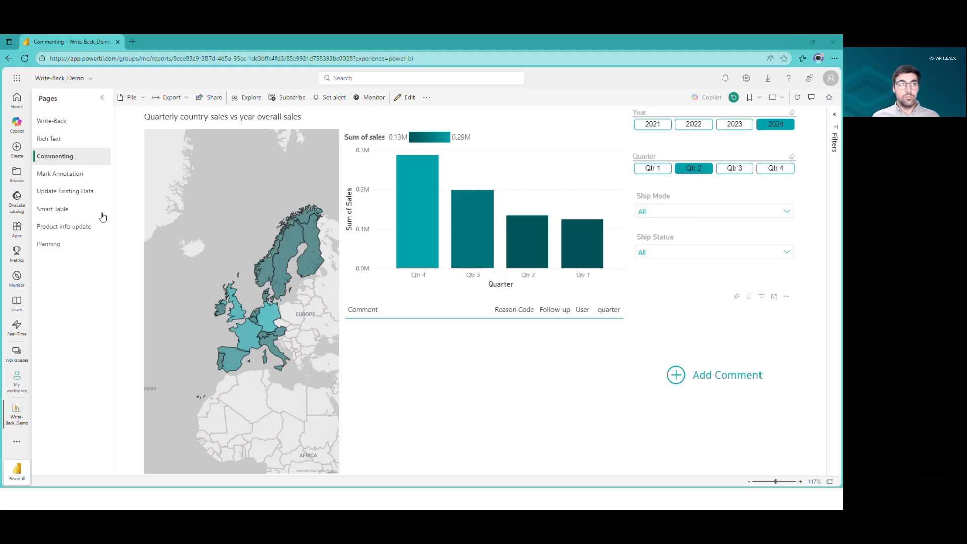
Open the Mark Annotation page and select the First Class order shipped late on 22 February 2021.
{"action": "left_click", "coordinate": [71, 175]}
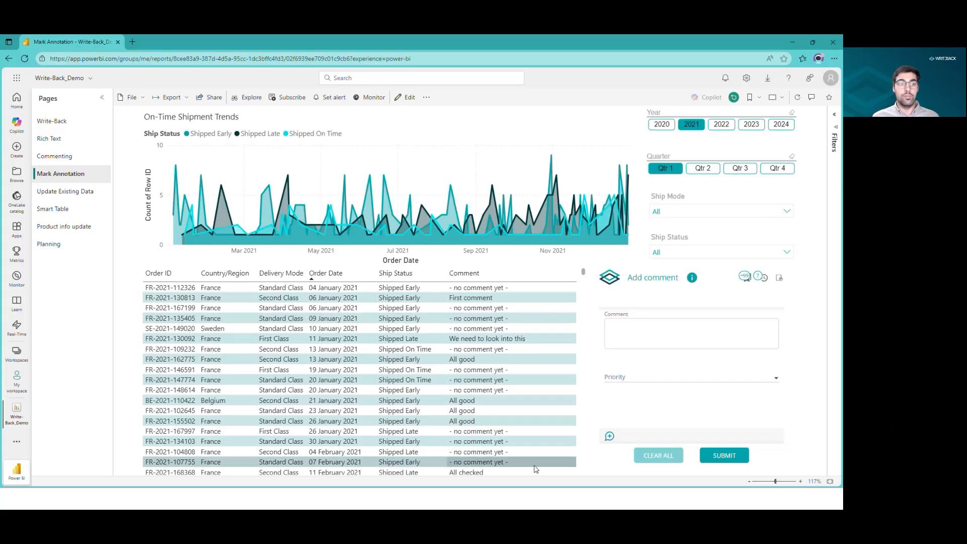
{"action": "scroll", "coordinate": [527, 383], "scroll_direction": "down", "scroll_amount": 5}
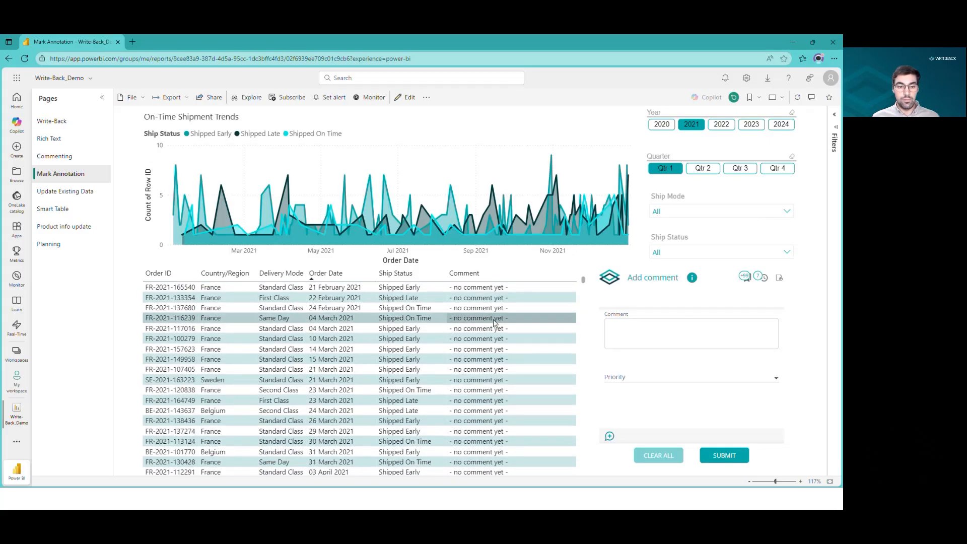
{"action": "left_click", "coordinate": [499, 298]}
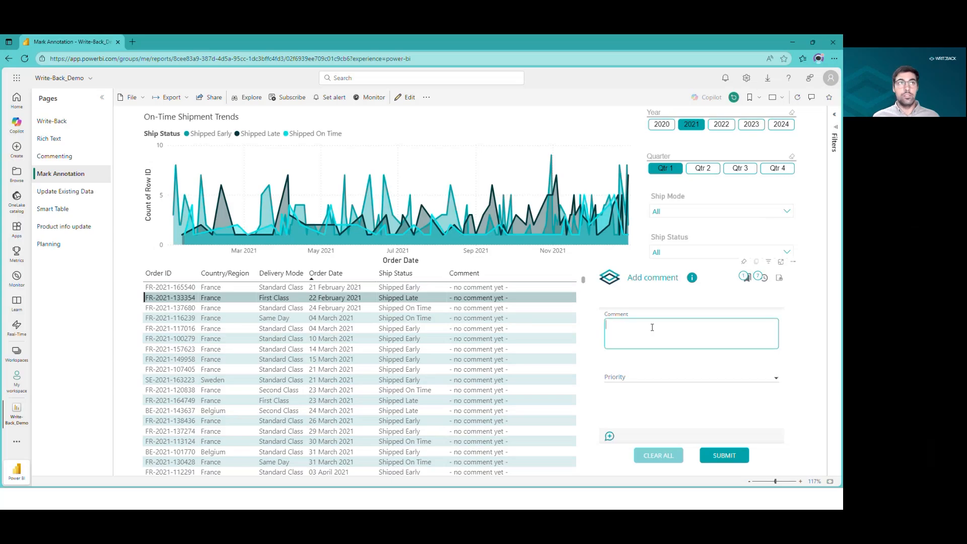
Write the annotation "We need to look into this" with priority Mid.
{"action": "type", "text": "We nee"}
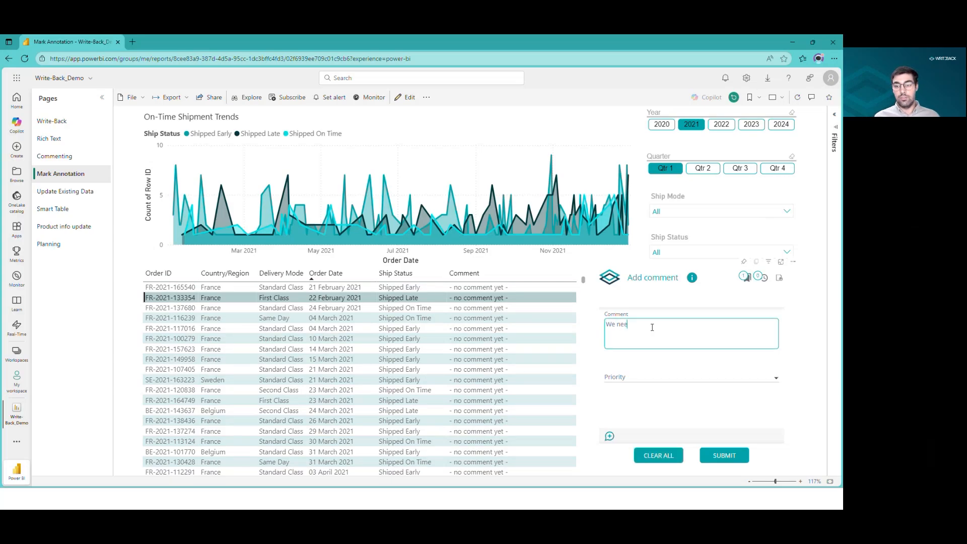
{"action": "type", "text": "d to look into this"}
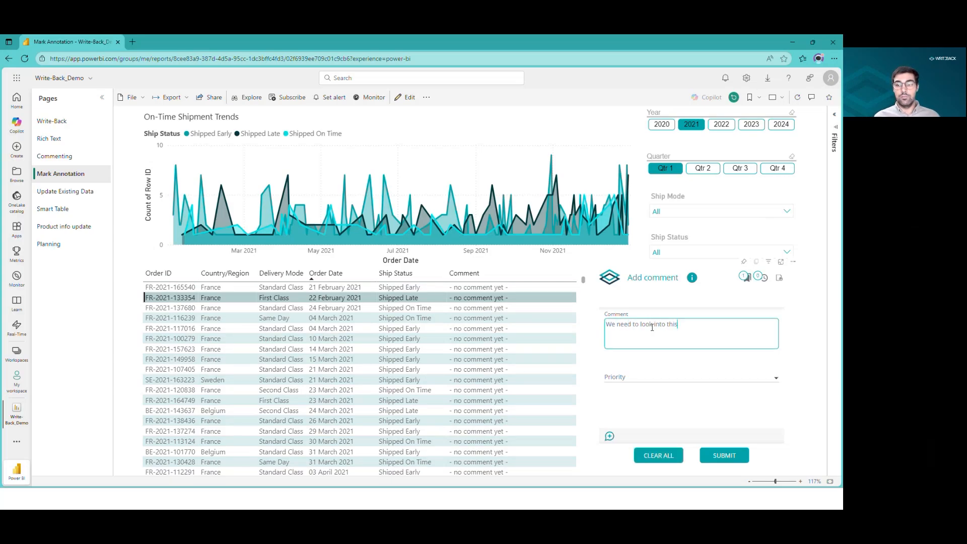
{"action": "left_click", "coordinate": [712, 378]}
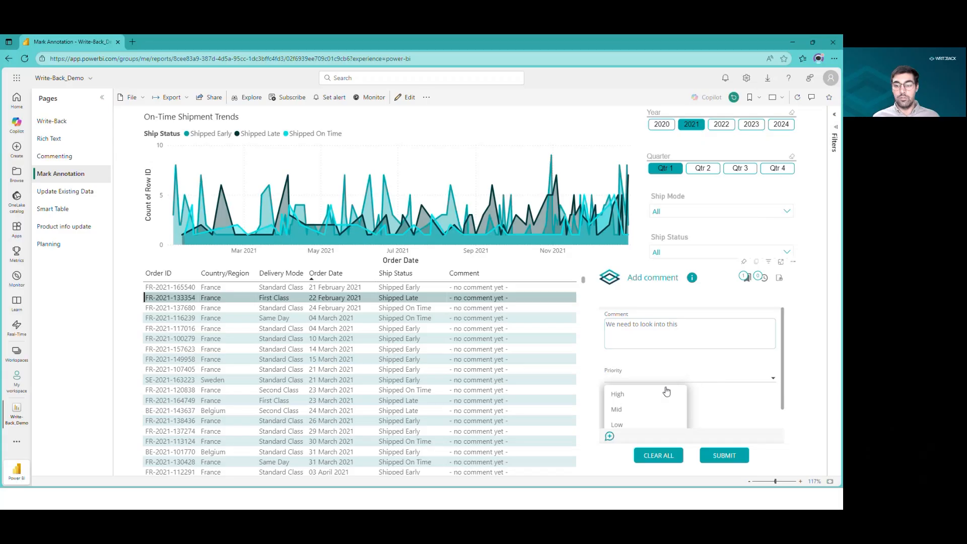
{"action": "left_click", "coordinate": [659, 410]}
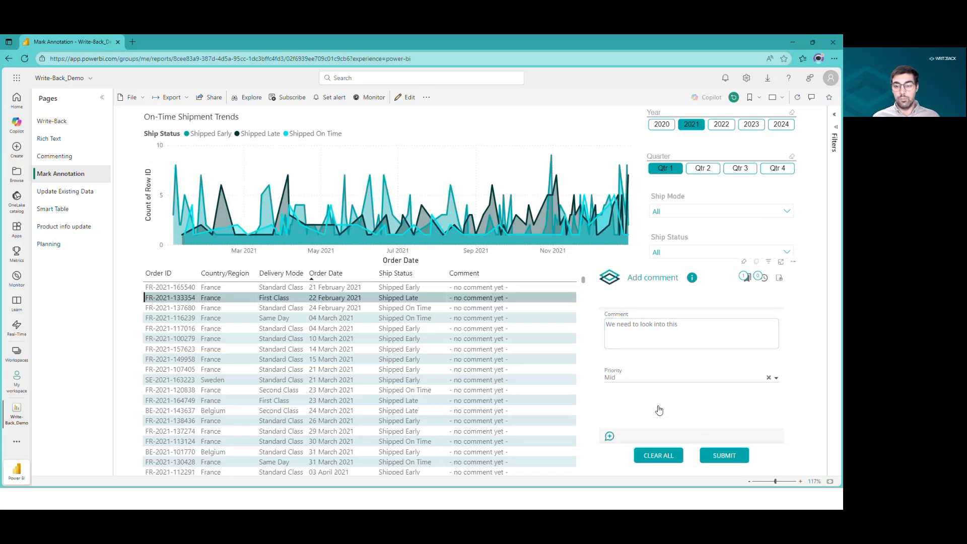
Tag a user for notification and submit the annotation for the selected order.
{"action": "left_click", "coordinate": [610, 436]}
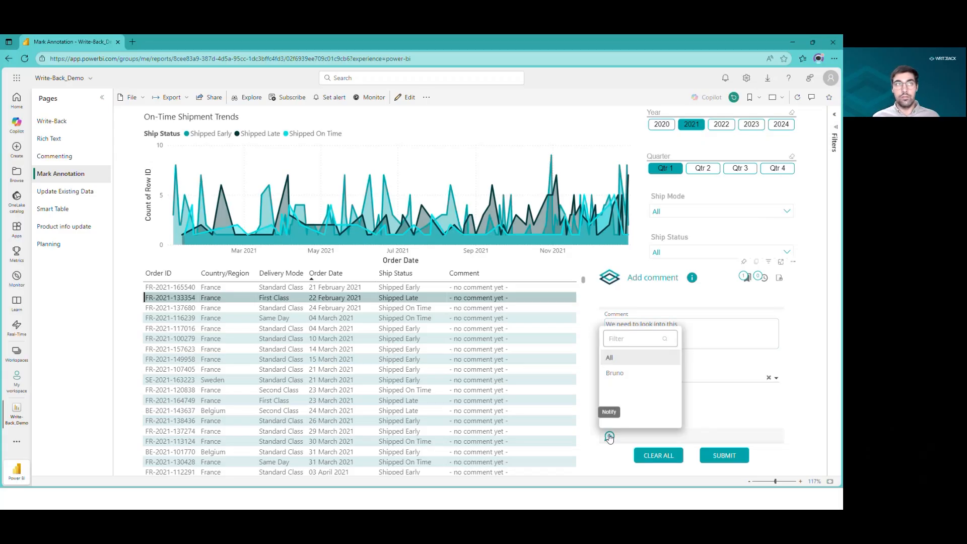
{"action": "left_click", "coordinate": [615, 373]}
{"action": "left_click", "coordinate": [721, 423]}
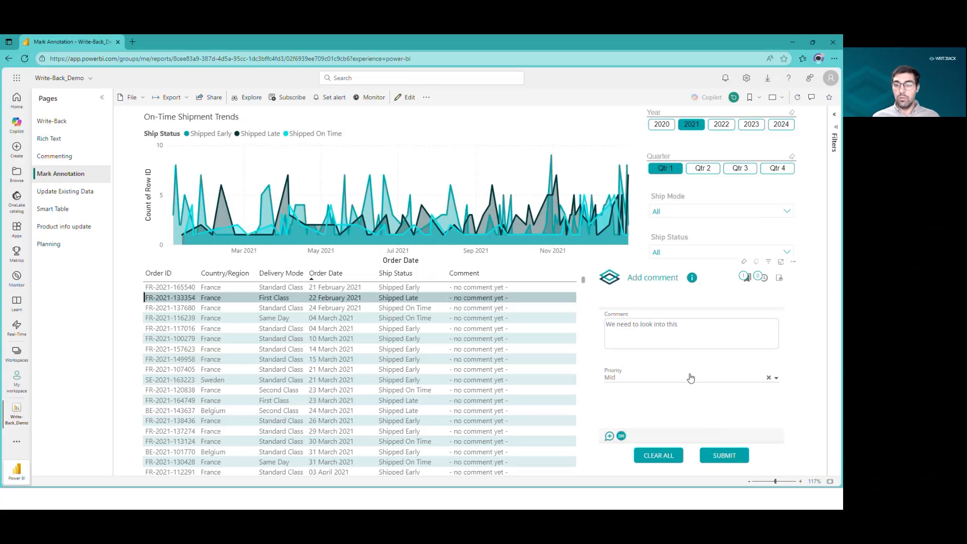
{"action": "left_click", "coordinate": [618, 337]}
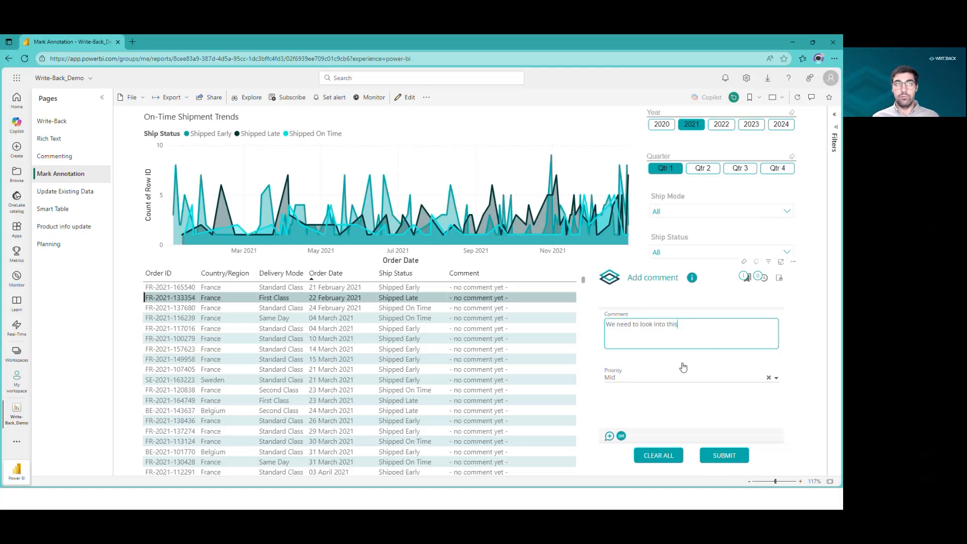
{"action": "left_click", "coordinate": [725, 455]}
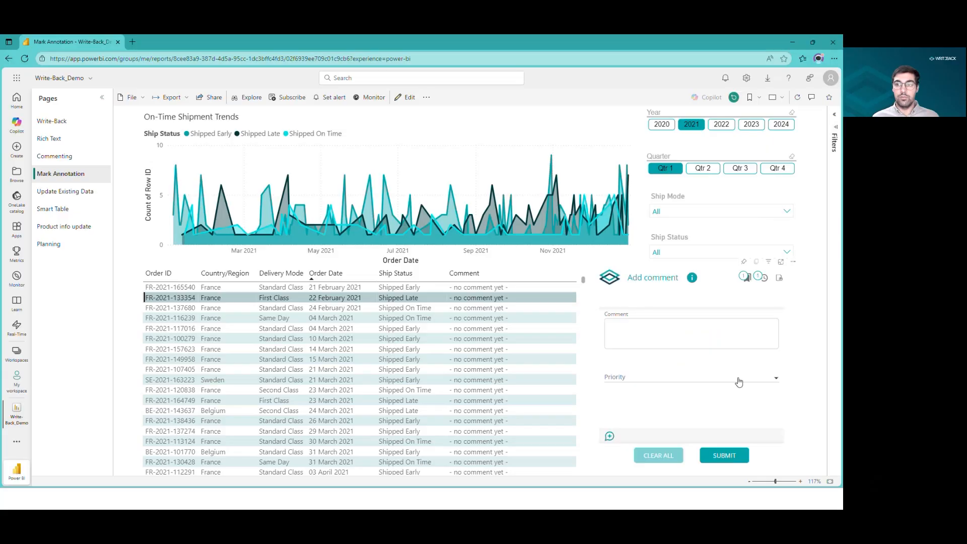
Refresh the report, return to the Commenting page and widen the Reason Code column of the comments table.
{"action": "left_click", "coordinate": [798, 101]}
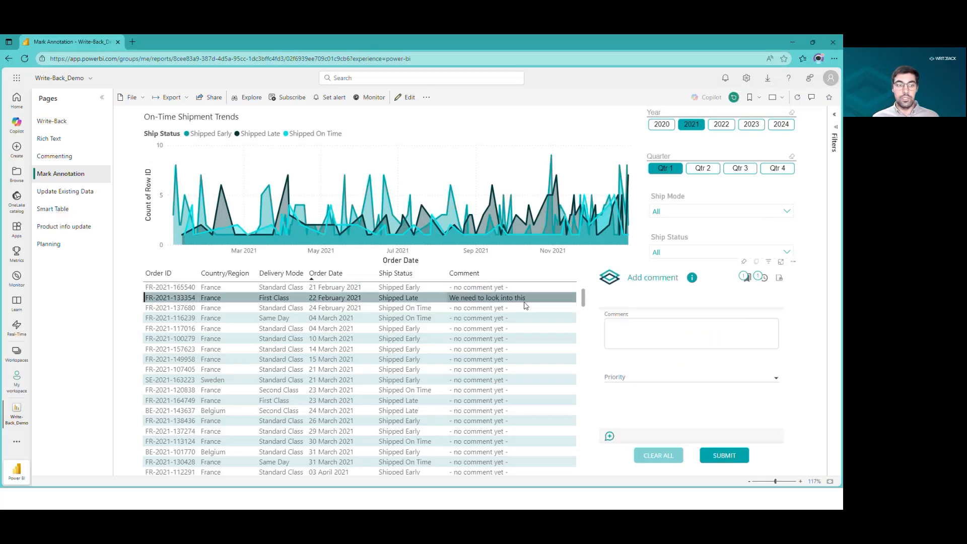
{"action": "left_click", "coordinate": [76, 159]}
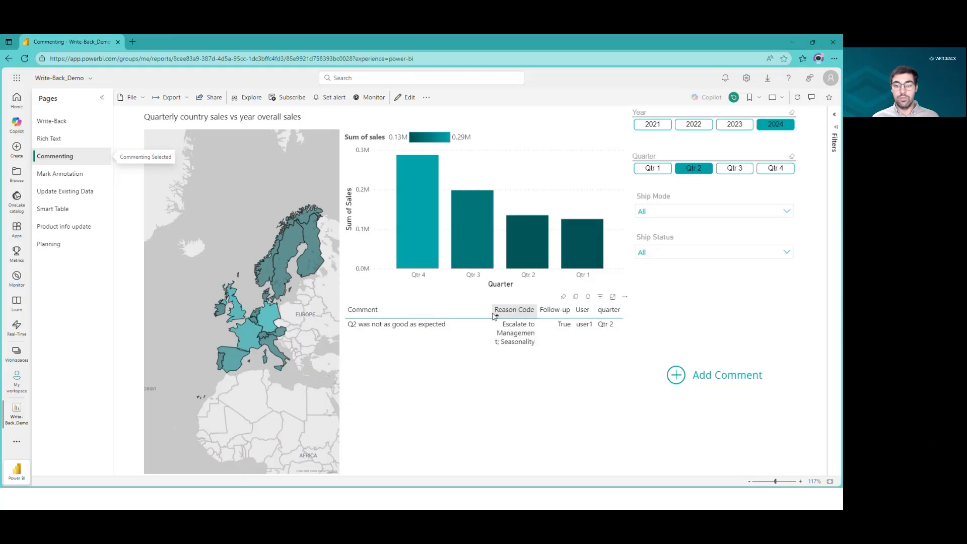
{"action": "left_click_drag", "start_coordinate": [492, 314], "coordinate": [531, 313]}
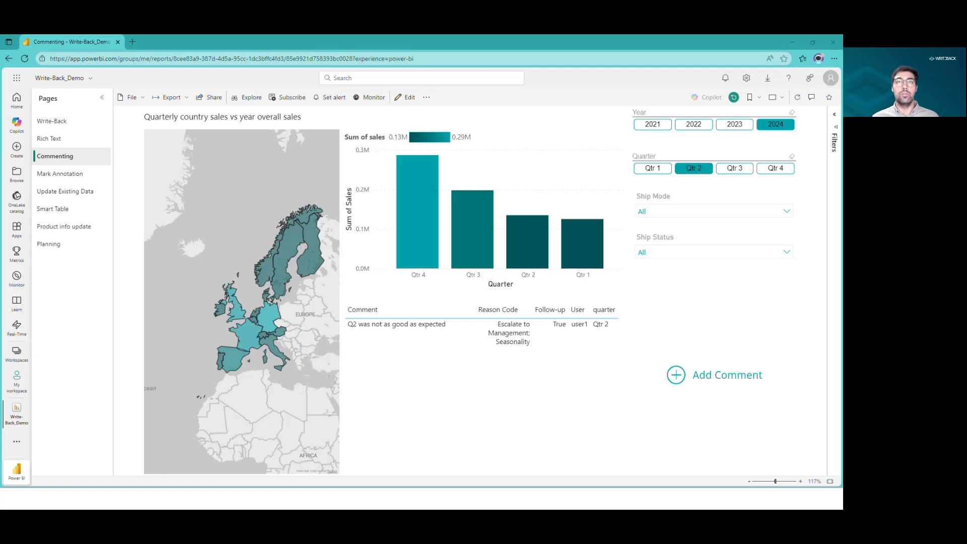
Switch to Outlook and read the mention notification email from Write-Back Support.
{"action": "key", "text": "alt+Tab"}
{"action": "left_click_drag", "start_coordinate": [612, 101], "coordinate": [640, 126]}
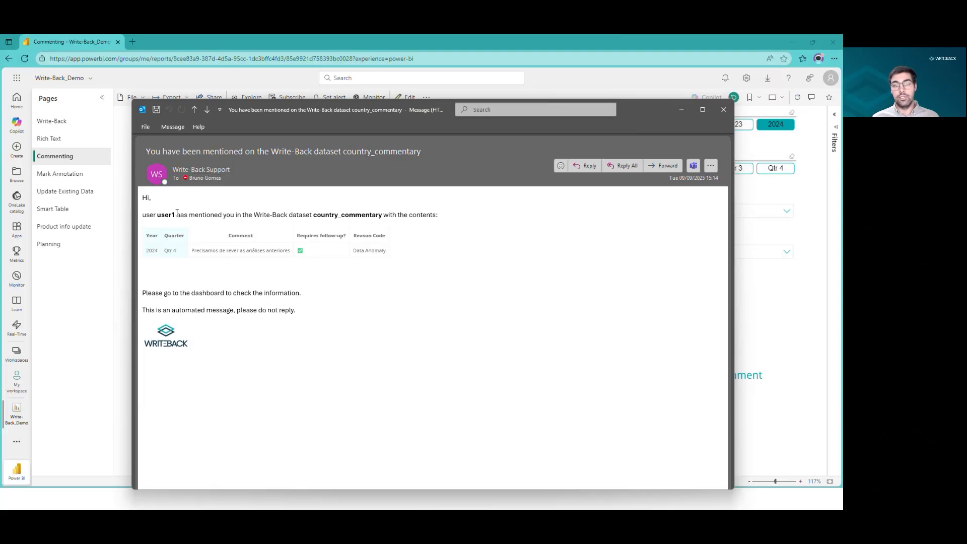
{"action": "left_click_drag", "start_coordinate": [241, 251], "coordinate": [263, 252]}
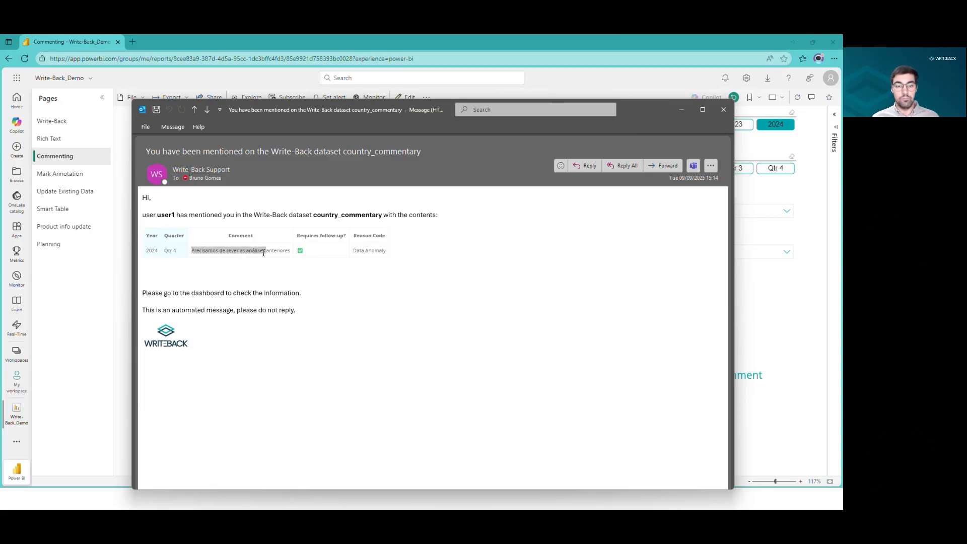
{"action": "left_click", "coordinate": [266, 255]}
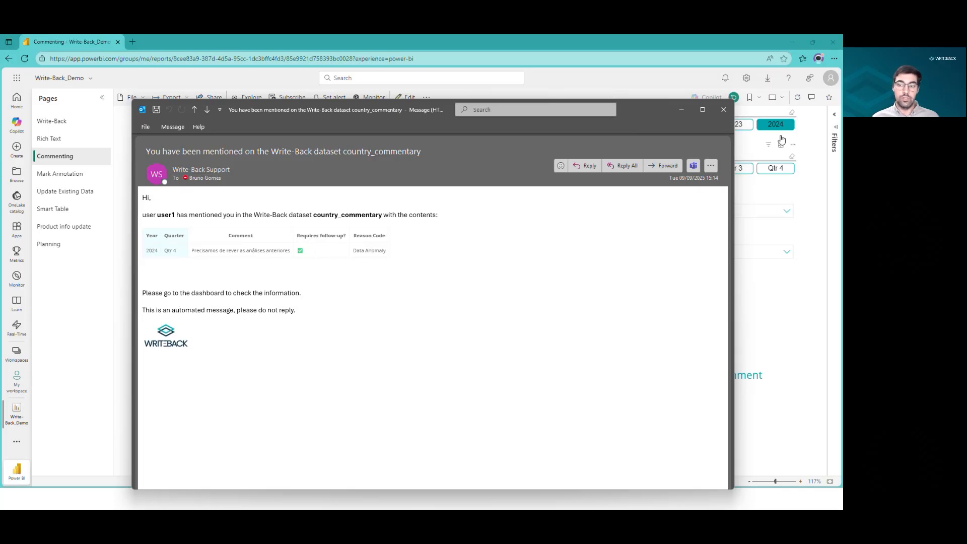
Return to the report and open, then close, the Add Comment dialog.
{"action": "left_click", "coordinate": [724, 114]}
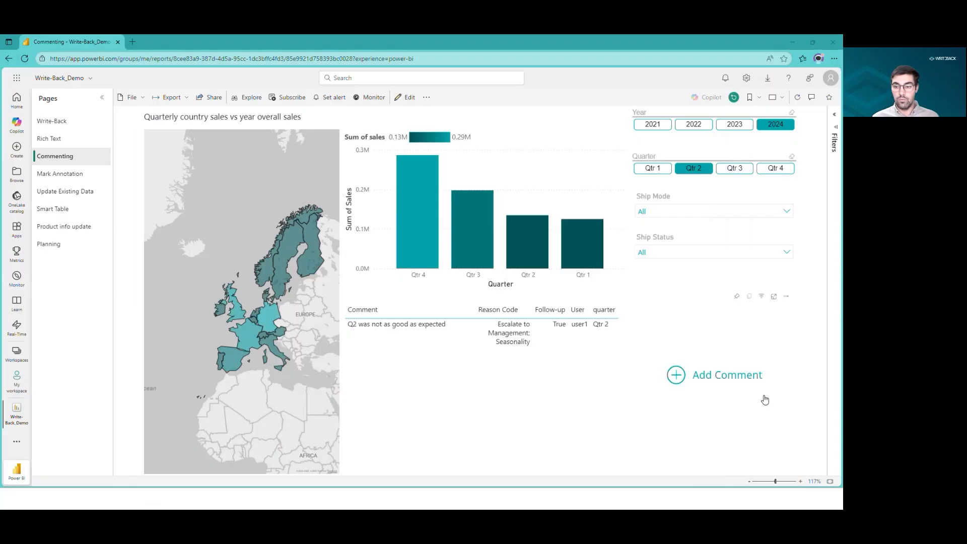
{"action": "left_click", "coordinate": [677, 376]}
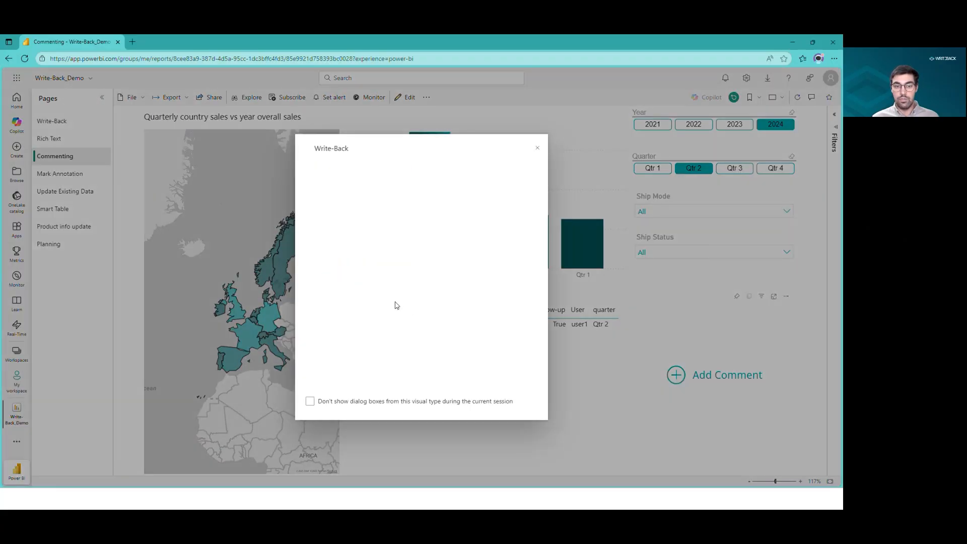
{"action": "left_click", "coordinate": [537, 148]}
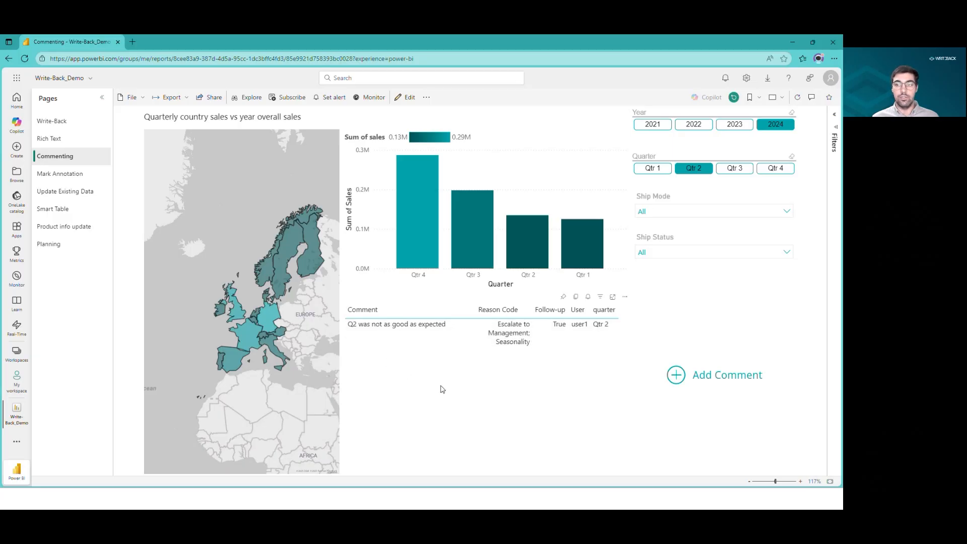
Open the Product info update page and log in to the Write-Back visual with the default trial credentials.
{"action": "left_click", "coordinate": [63, 212]}
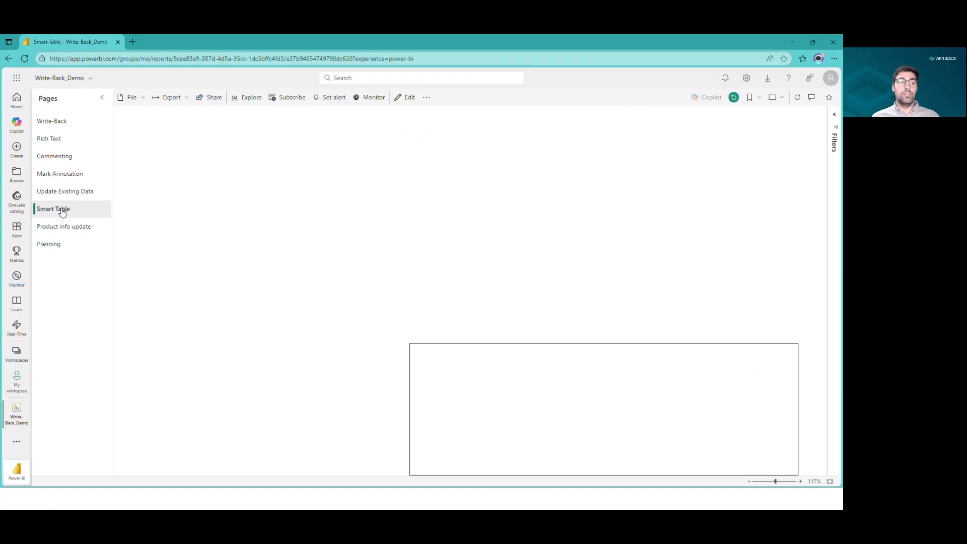
{"action": "left_click", "coordinate": [73, 228]}
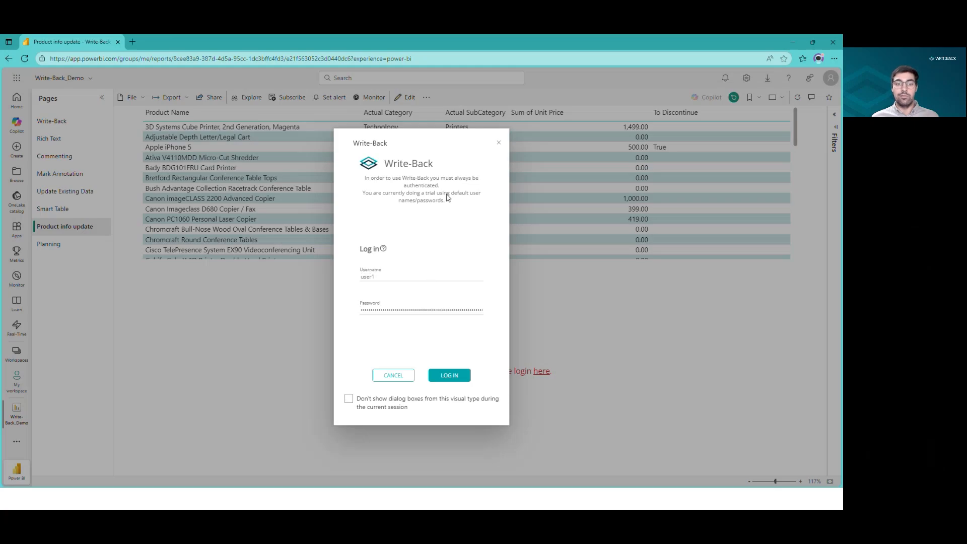
{"action": "left_click", "coordinate": [449, 375]}
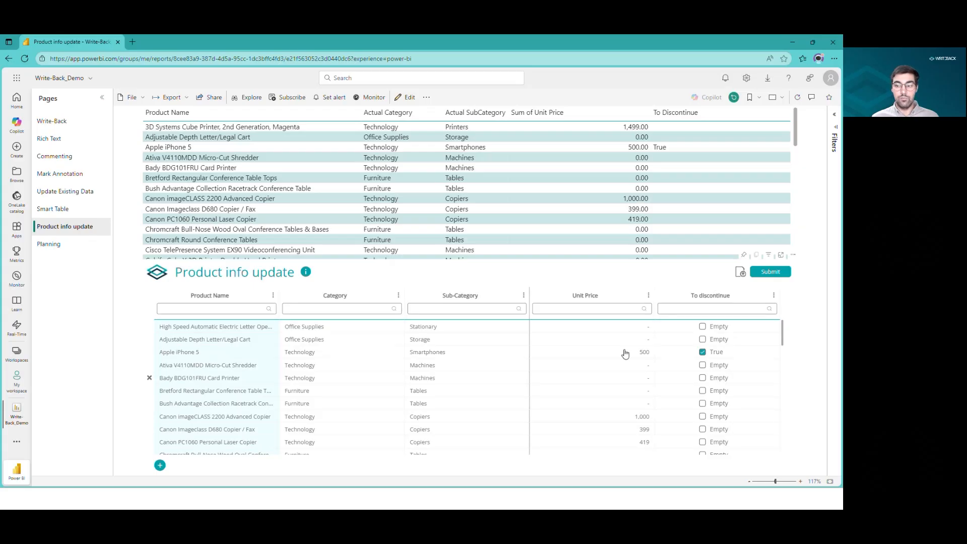
Set the Sub-Category of Cisco TelePresence System EX90 Videoconferencing Unit to Electronics in the Write-Back table.
{"action": "left_click", "coordinate": [750, 483]}
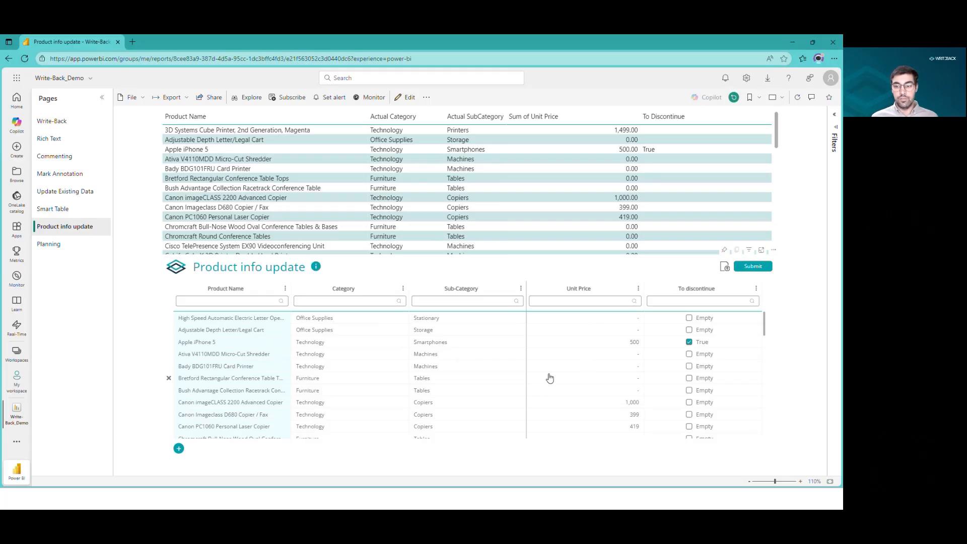
{"action": "scroll", "coordinate": [529, 371], "scroll_direction": "down", "scroll_amount": 2}
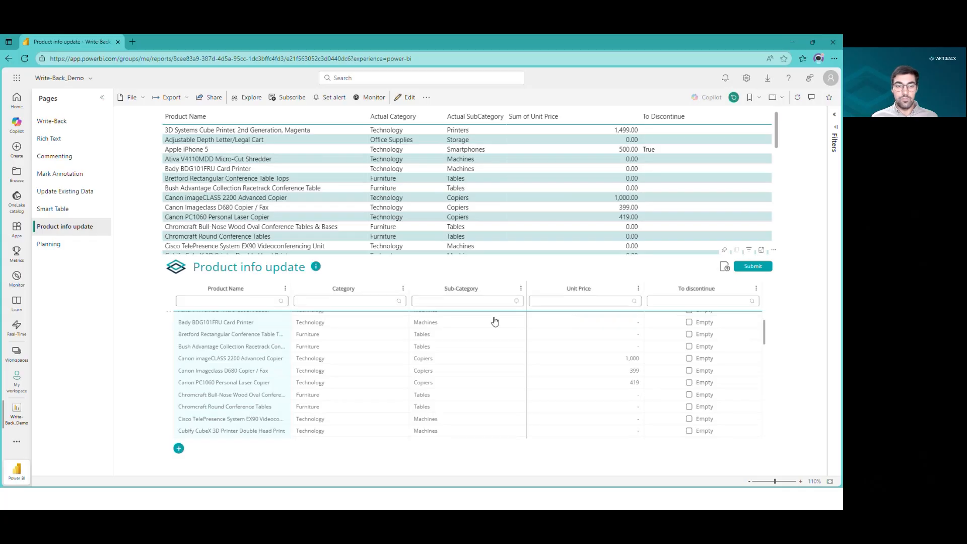
{"action": "scroll", "coordinate": [524, 212], "scroll_direction": "down", "scroll_amount": 5}
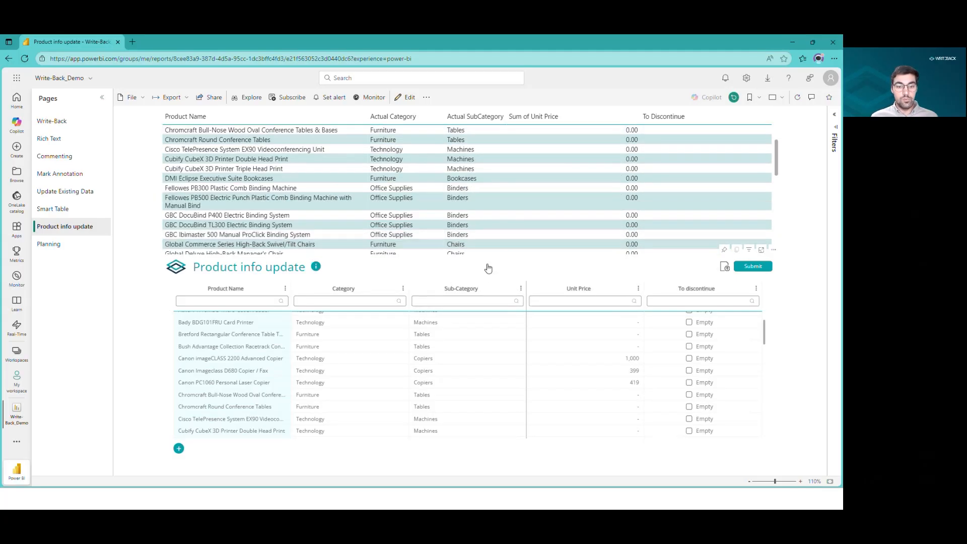
{"action": "scroll", "coordinate": [469, 388], "scroll_direction": "down", "scroll_amount": 2}
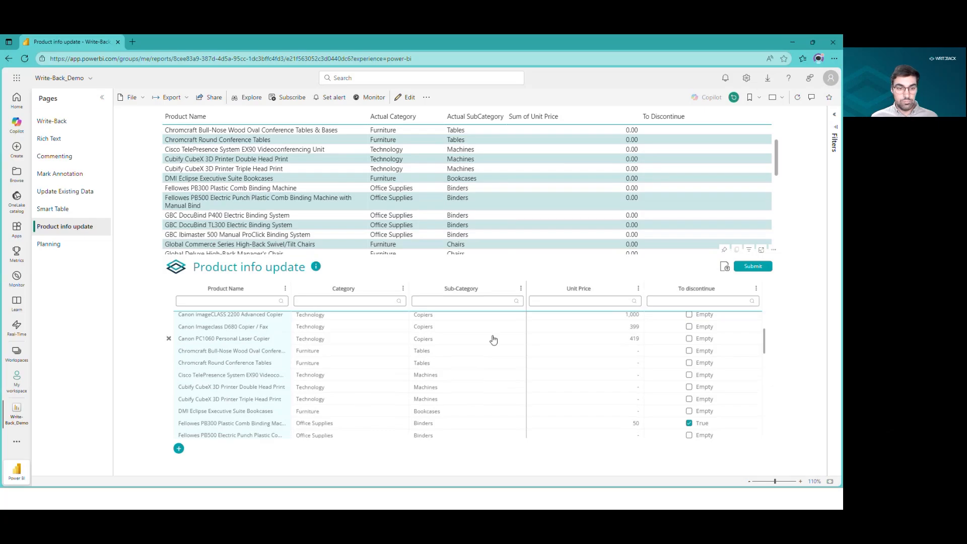
{"action": "double_click", "coordinate": [431, 377]}
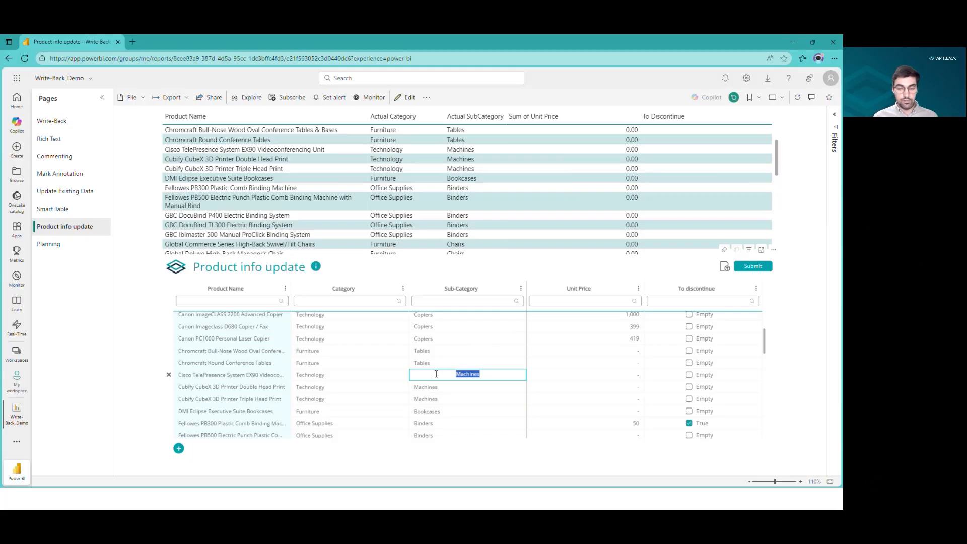
{"action": "type", "text": "Electronics"}
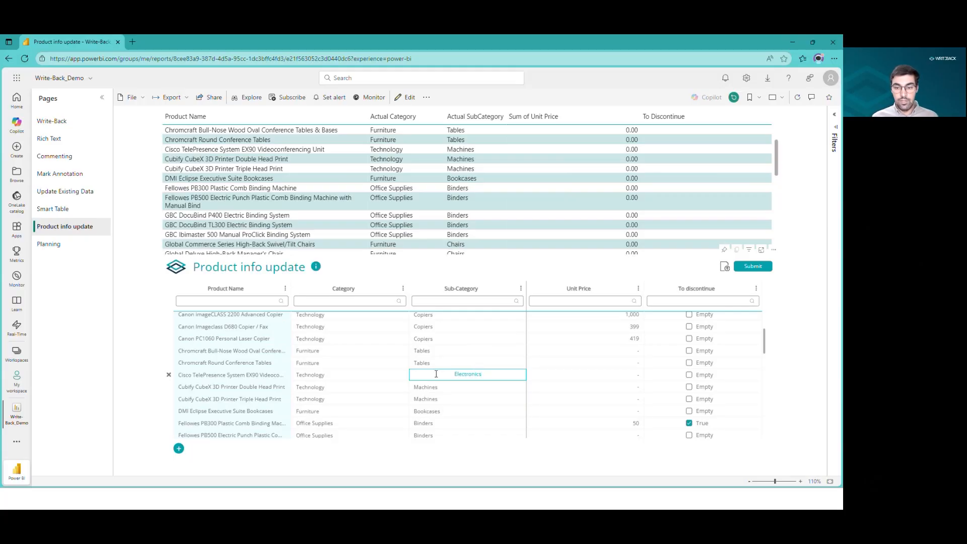
Set that product's unit price to 150 and To discontinue to False, then submit the row updates.
{"action": "double_click", "coordinate": [634, 375]}
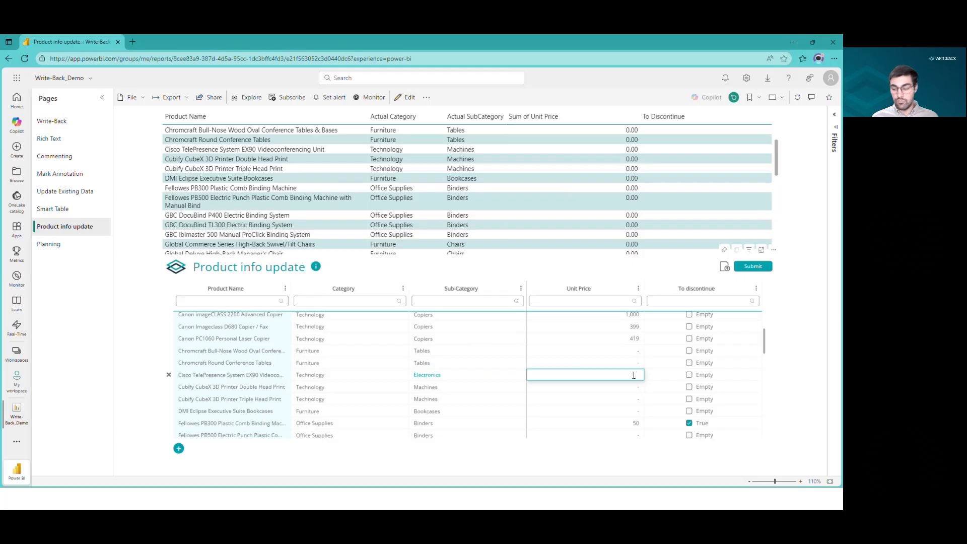
{"action": "type", "text": "150"}
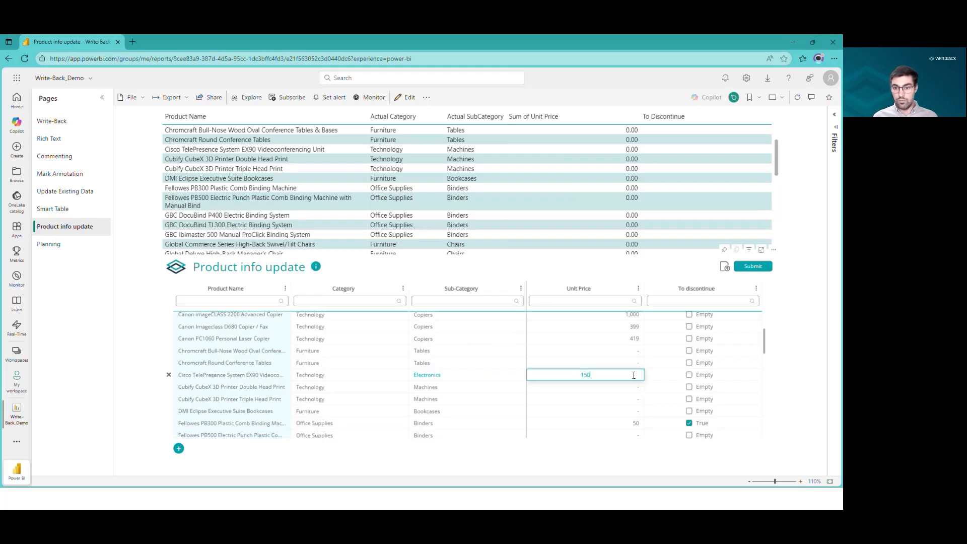
{"action": "left_click", "coordinate": [690, 376]}
{"action": "left_click", "coordinate": [694, 377]}
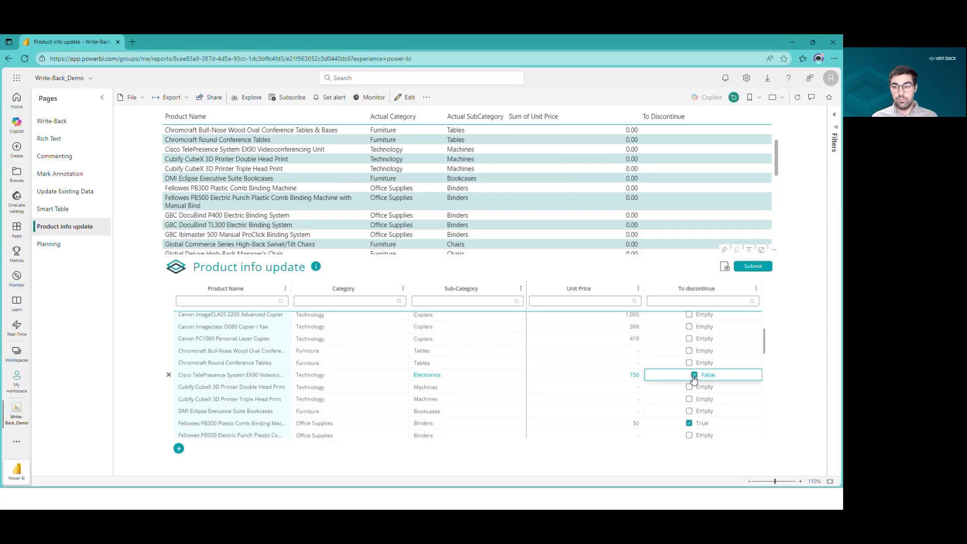
{"action": "left_click", "coordinate": [754, 266]}
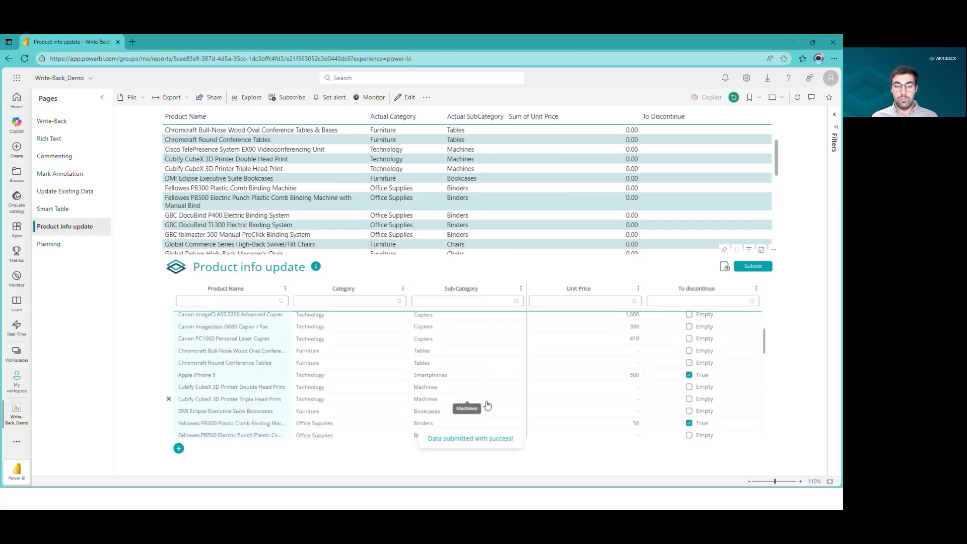
Refresh the report visuals and scroll through both product tables to check the submitted updates.
{"action": "scroll", "coordinate": [481, 381], "scroll_direction": "down", "scroll_amount": 1}
{"action": "scroll", "coordinate": [483, 377], "scroll_direction": "down", "scroll_amount": 5}
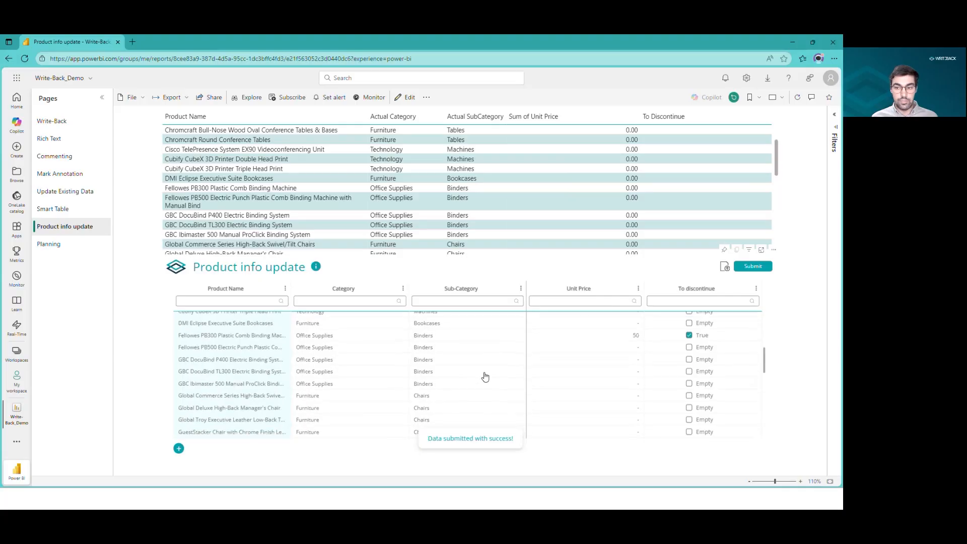
{"action": "scroll", "coordinate": [487, 375], "scroll_direction": "up", "scroll_amount": 10}
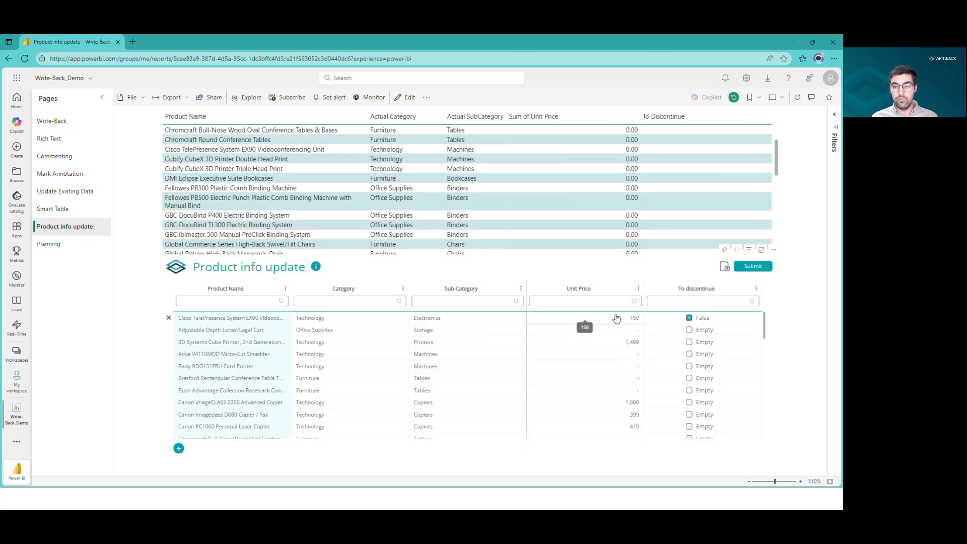
{"action": "left_click", "coordinate": [723, 322]}
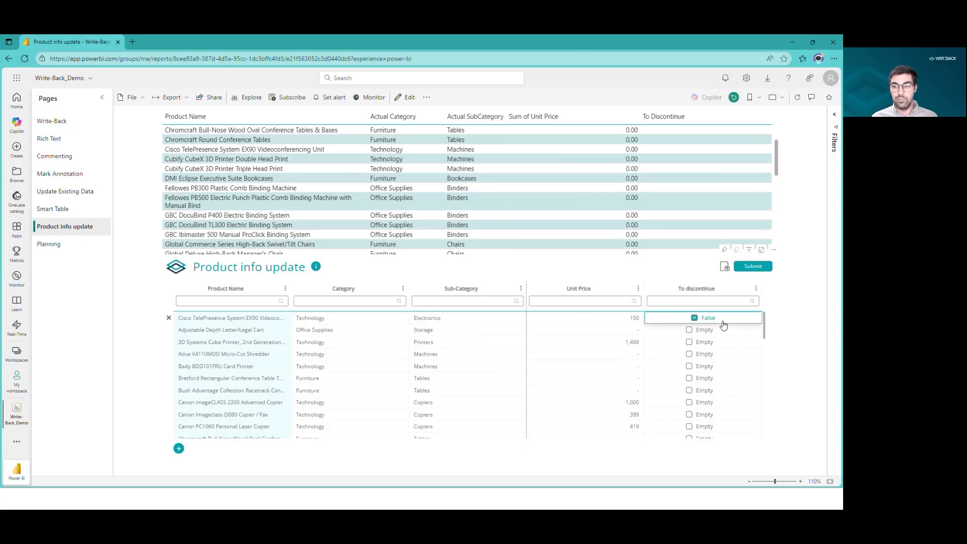
{"action": "left_click", "coordinate": [798, 100]}
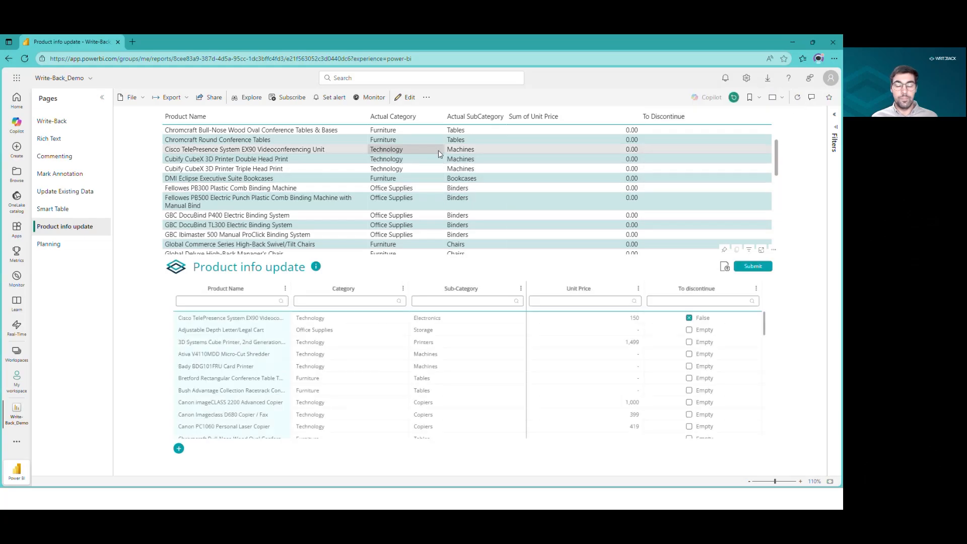
{"action": "left_click", "coordinate": [797, 101]}
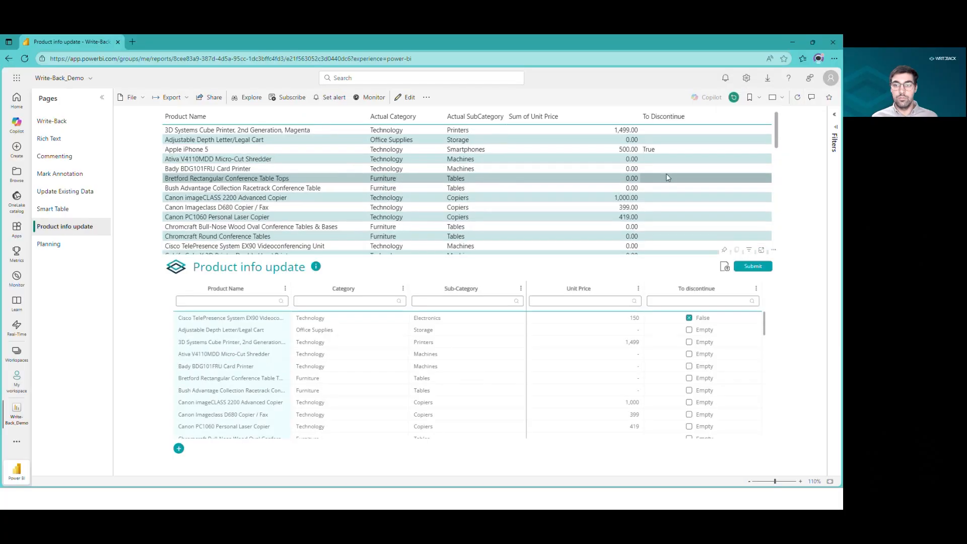
{"action": "scroll", "coordinate": [653, 176], "scroll_direction": "down", "scroll_amount": 2}
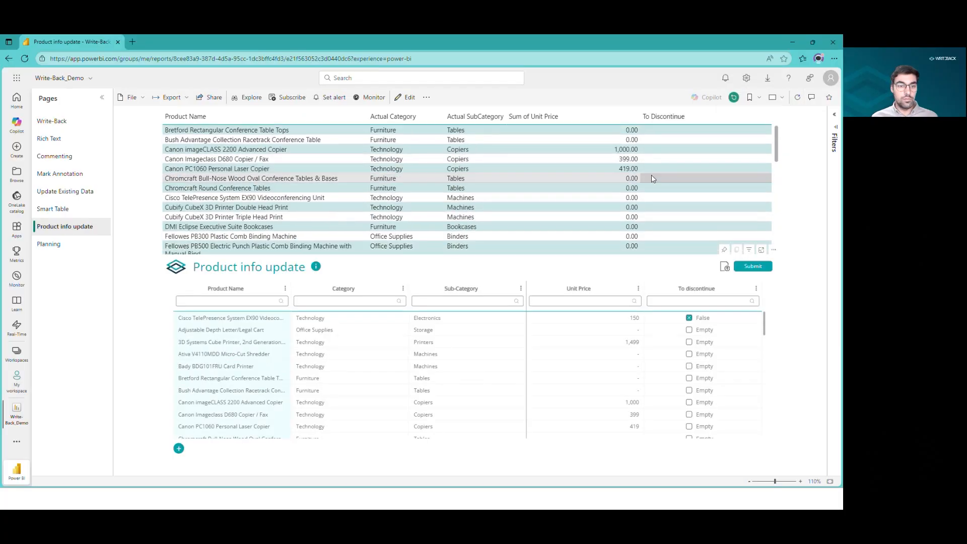
{"action": "scroll", "coordinate": [527, 194], "scroll_direction": "down", "scroll_amount": 4}
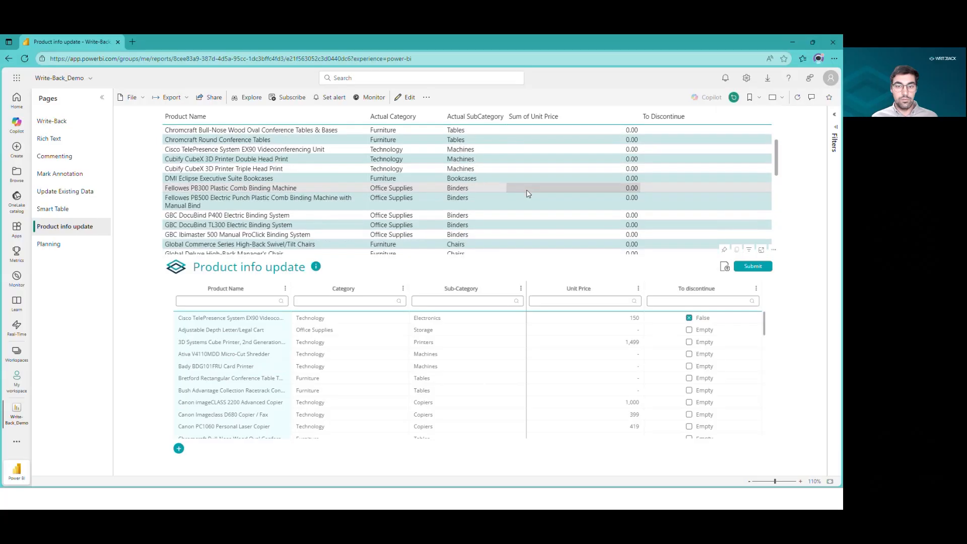
{"action": "scroll", "coordinate": [527, 194], "scroll_direction": "down", "scroll_amount": 6}
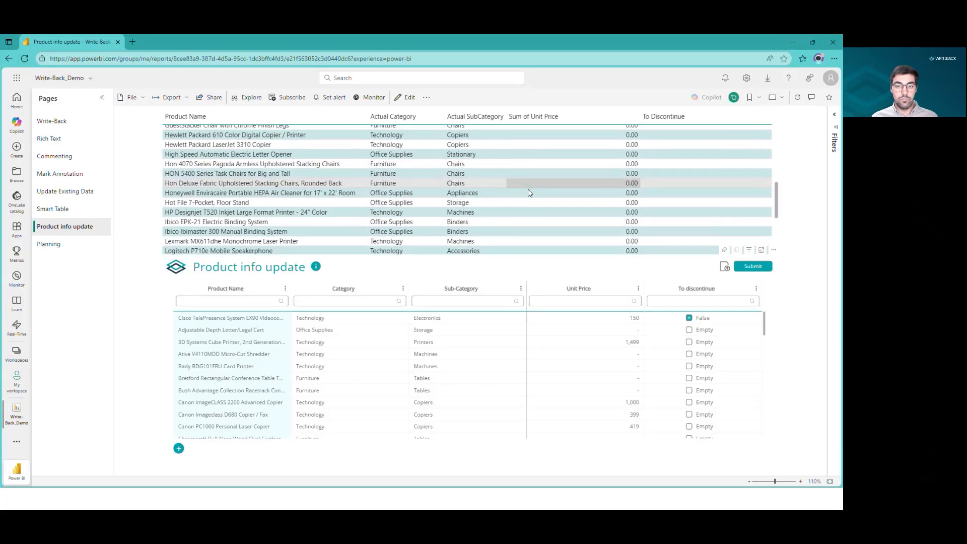
{"action": "scroll", "coordinate": [530, 193], "scroll_direction": "down", "scroll_amount": 3}
{"action": "scroll", "coordinate": [529, 193], "scroll_direction": "up", "scroll_amount": 5}
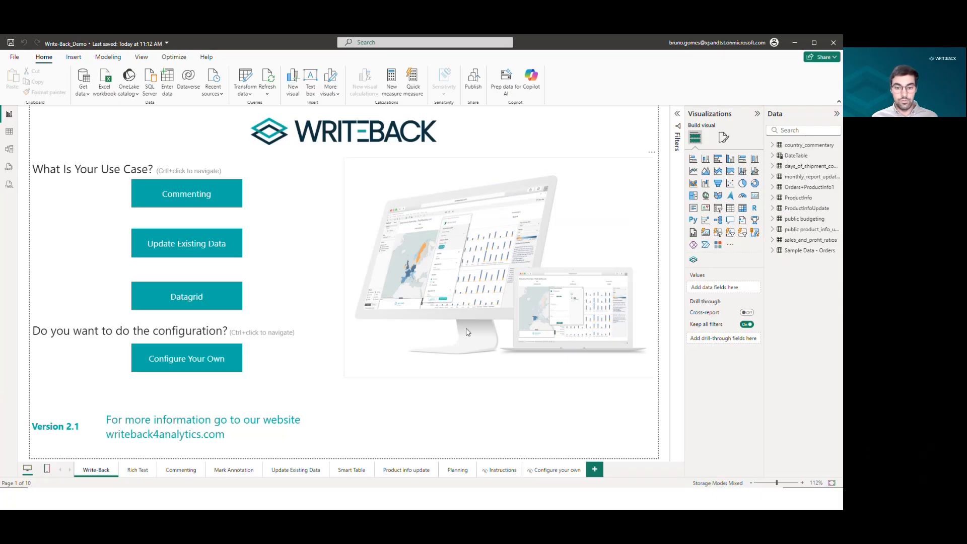
Open the Product info update page in Power BI Desktop and log in to the Write-Back visual.
{"action": "left_click", "coordinate": [401, 473]}
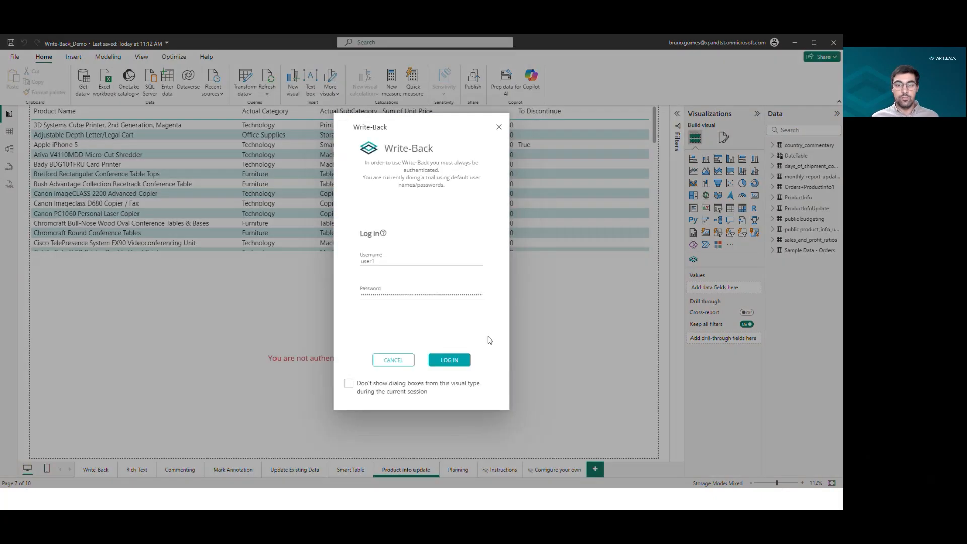
{"action": "left_click", "coordinate": [454, 360]}
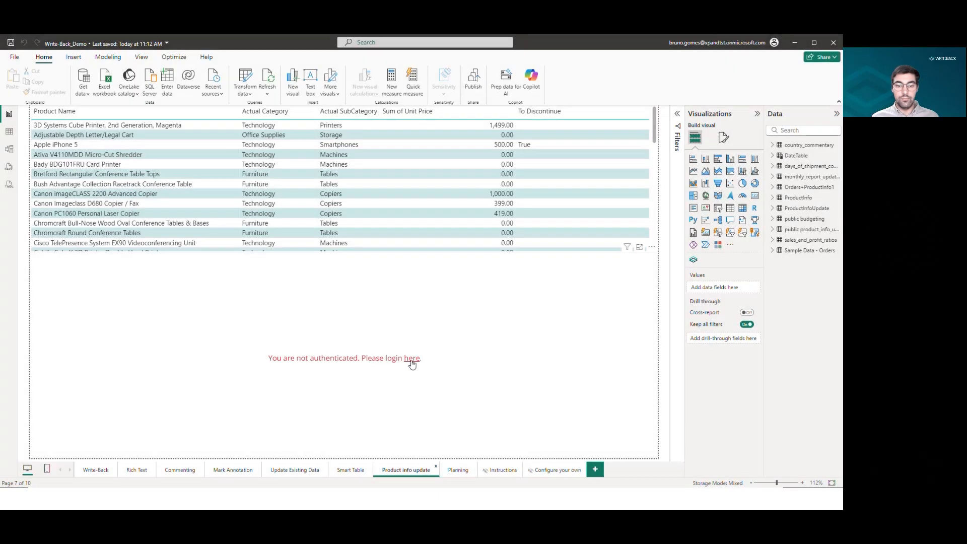
{"action": "left_click", "coordinate": [411, 360]}
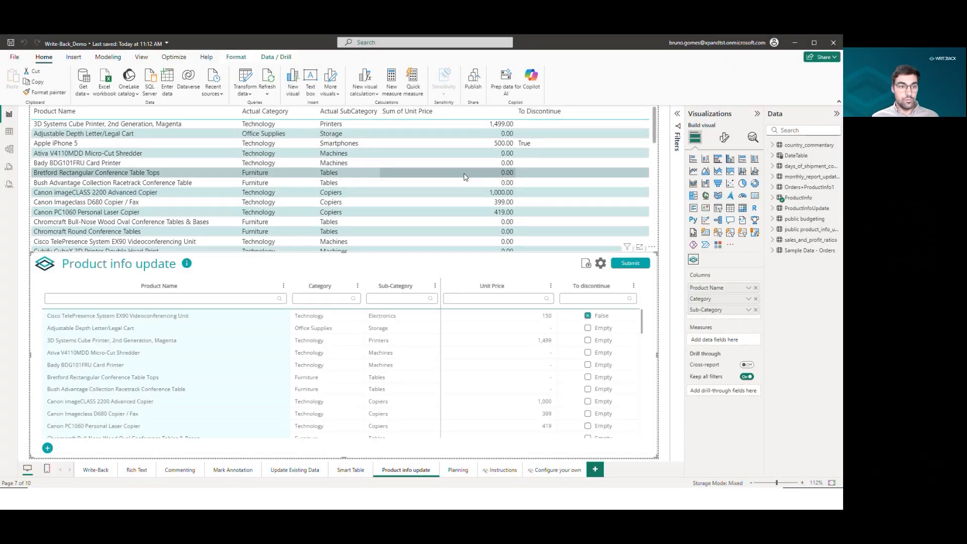
Dismiss the refresh error dialog and scroll through the Write-Back table rows.
{"action": "scroll", "coordinate": [464, 177], "scroll_direction": "down", "scroll_amount": 2}
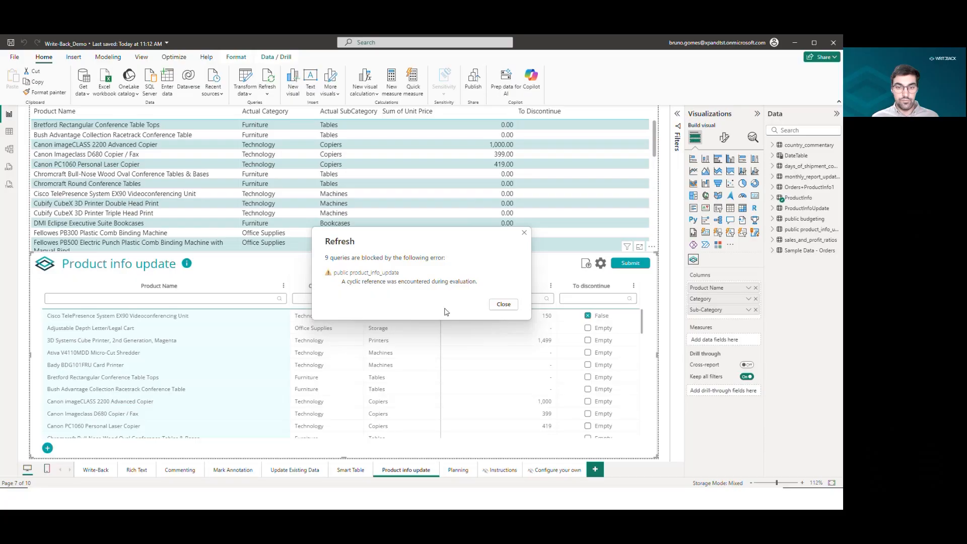
{"action": "left_click", "coordinate": [504, 305]}
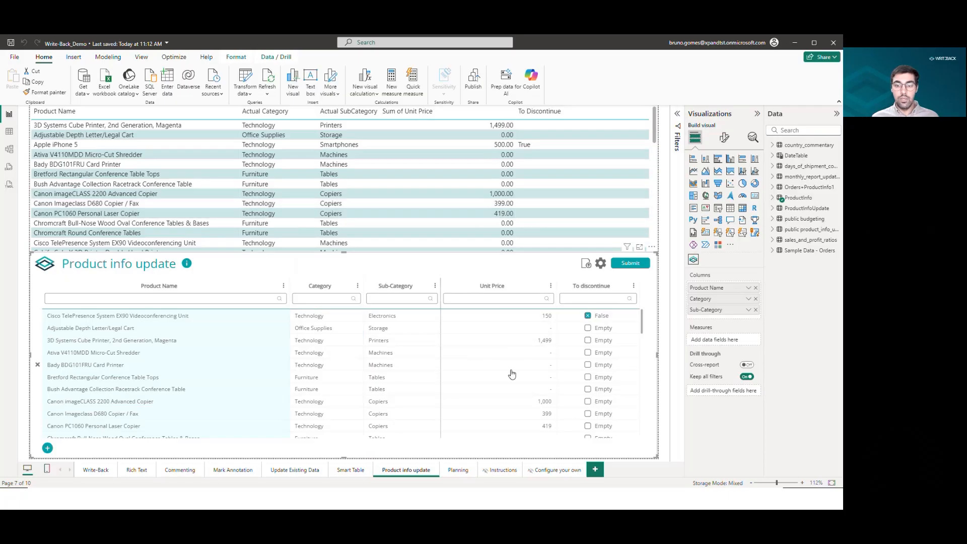
{"action": "scroll", "coordinate": [510, 357], "scroll_direction": "down", "scroll_amount": 1}
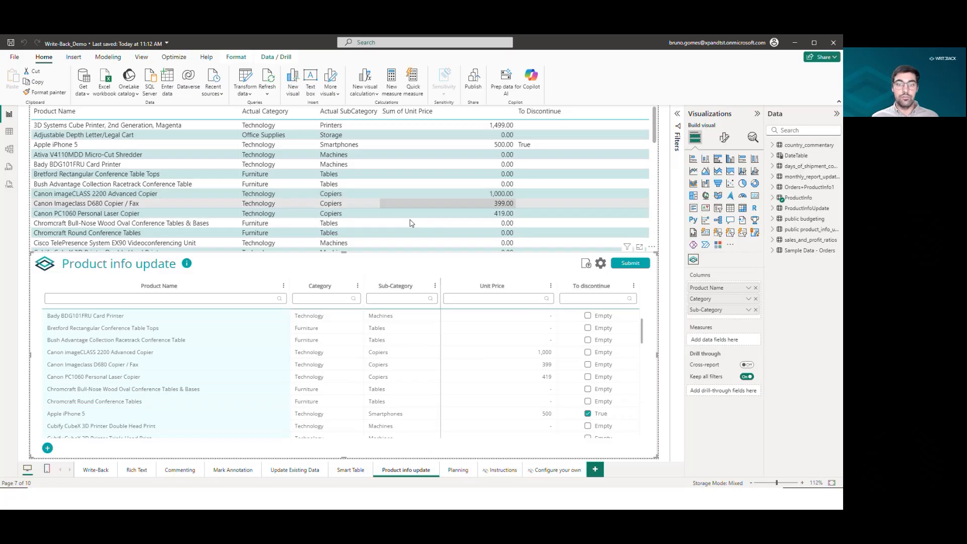
Select the product table and expand the ProductInfoUpdate and ProductInfo tables to inspect their fields.
{"action": "left_click", "coordinate": [651, 137]}
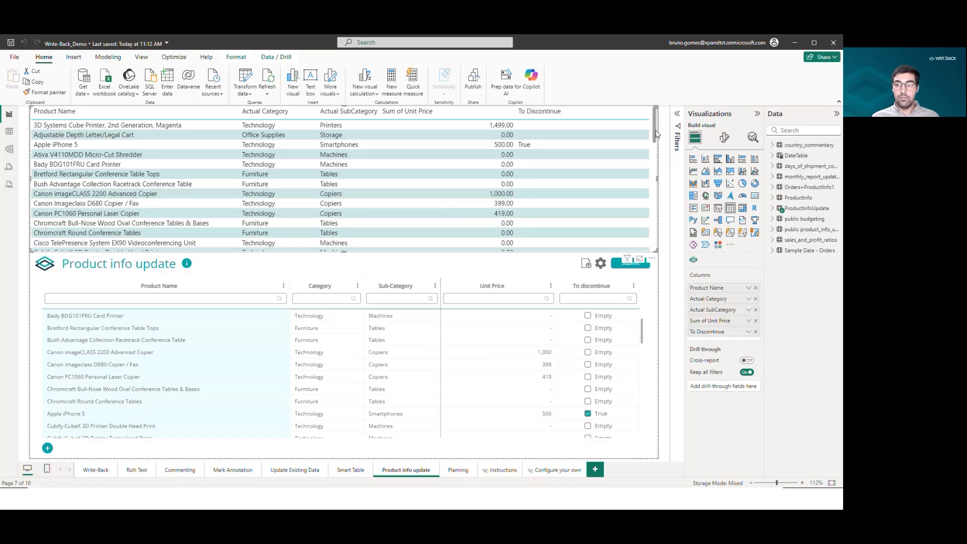
{"action": "left_click", "coordinate": [773, 209]}
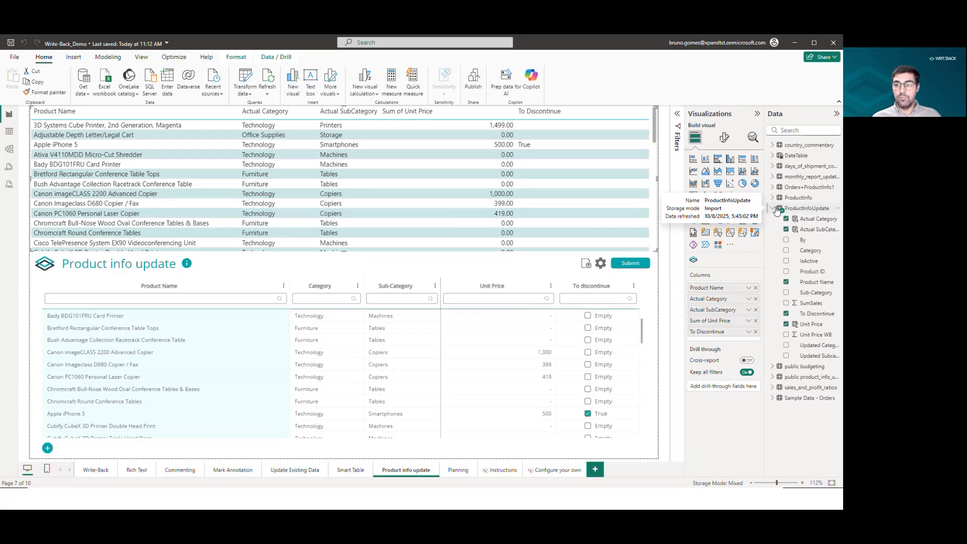
{"action": "left_click", "coordinate": [774, 198]}
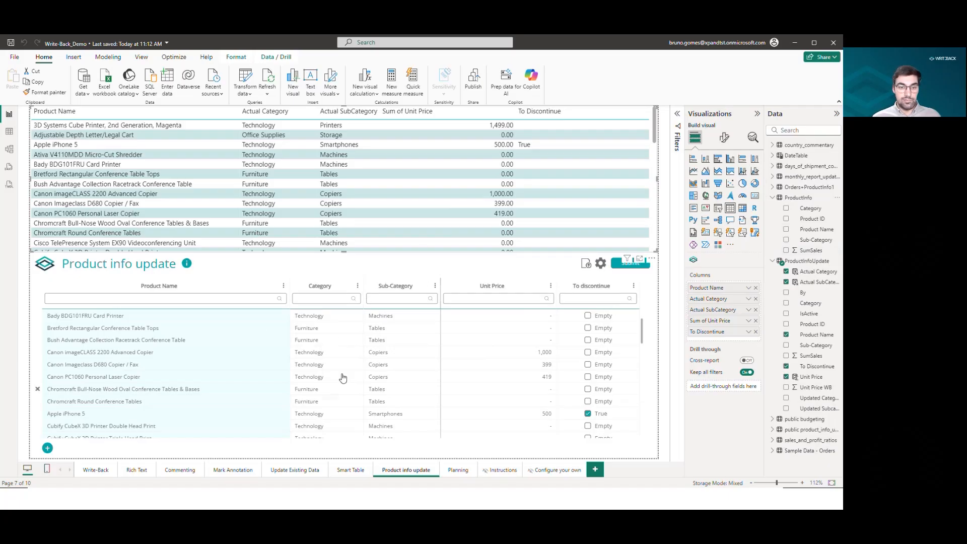
Open the Product info update visual's Write-Back configuration to review its source fields, then close it.
{"action": "left_click", "coordinate": [605, 271]}
{"action": "left_click", "coordinate": [604, 271]}
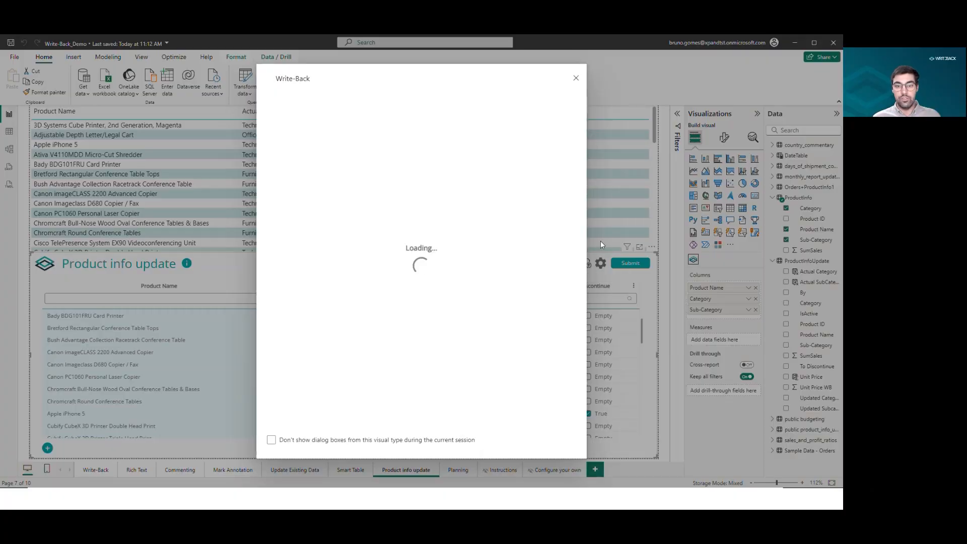
{"action": "left_click", "coordinate": [394, 206]}
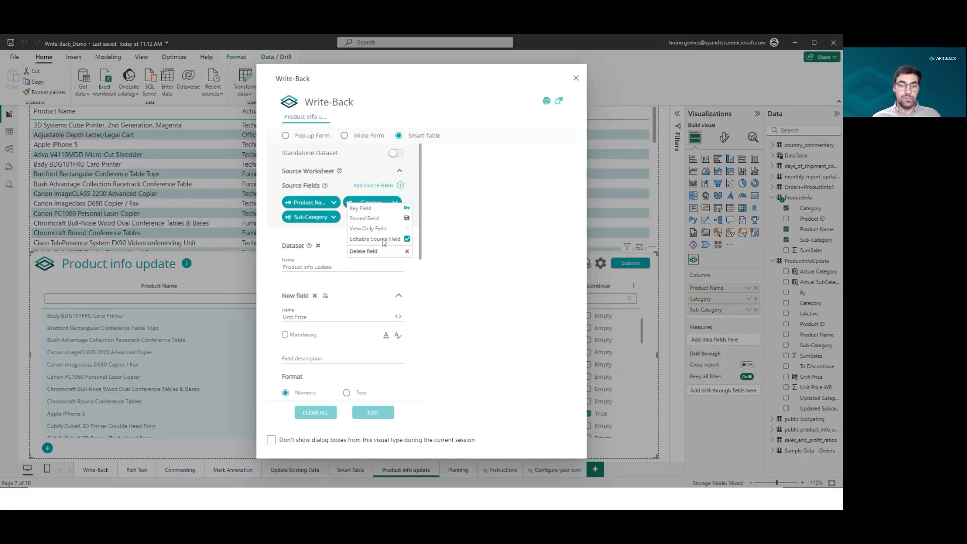
{"action": "left_click", "coordinate": [576, 79]}
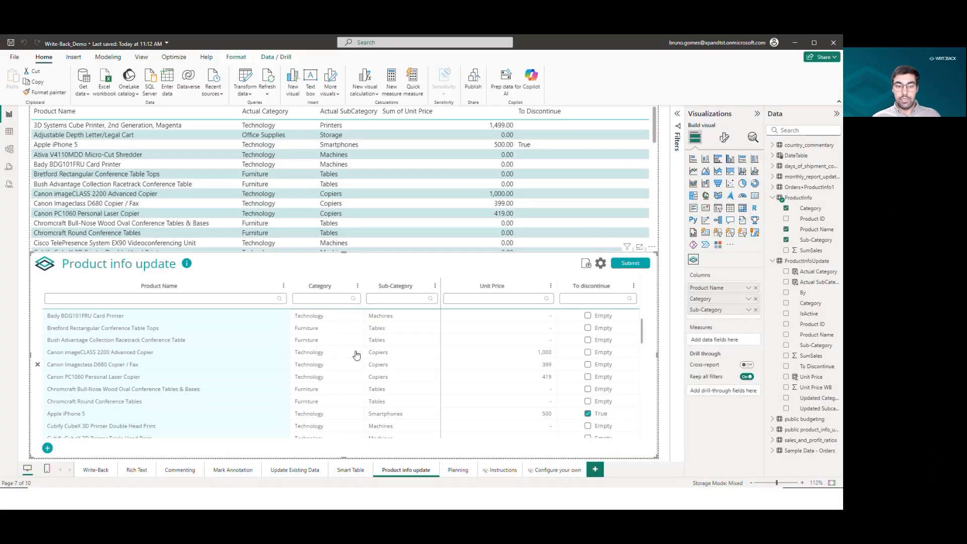
{"action": "left_click", "coordinate": [337, 341]}
{"action": "left_click_drag", "start_coordinate": [340, 340], "coordinate": [296, 342]}
{"action": "left_click", "coordinate": [387, 342]}
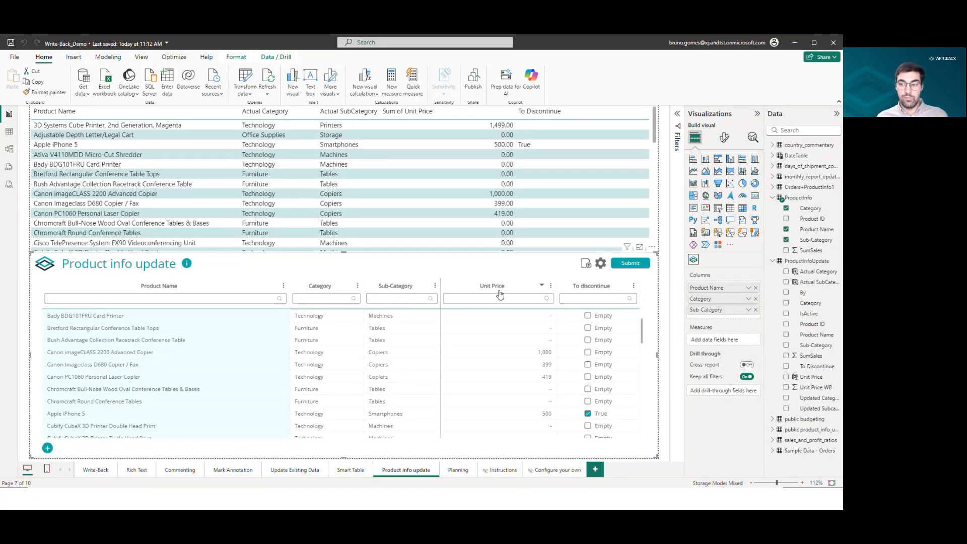
Open Power Query through Transform data and select the ProductInfoUpdate query.
{"action": "left_click", "coordinate": [250, 95]}
{"action": "left_click", "coordinate": [250, 95]}
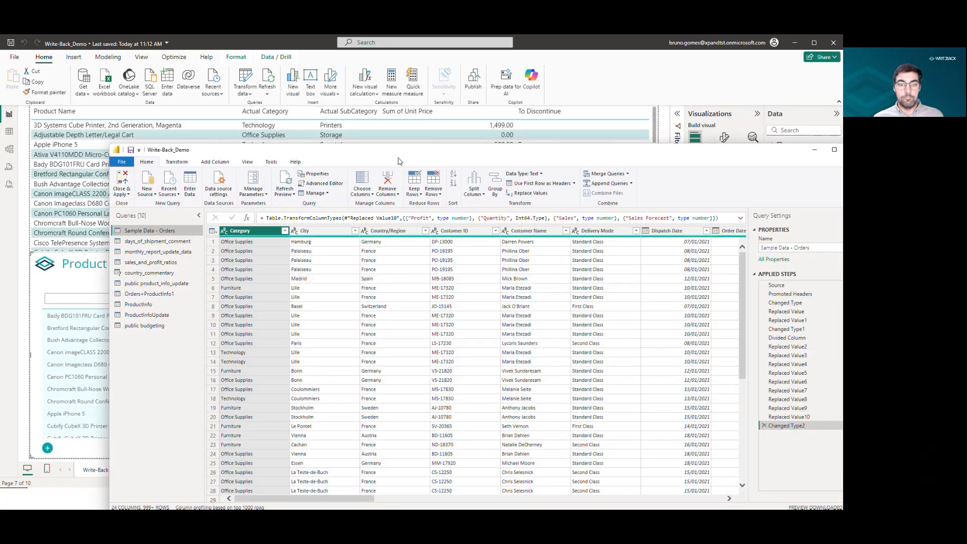
{"action": "left_click_drag", "start_coordinate": [399, 153], "coordinate": [318, 91]}
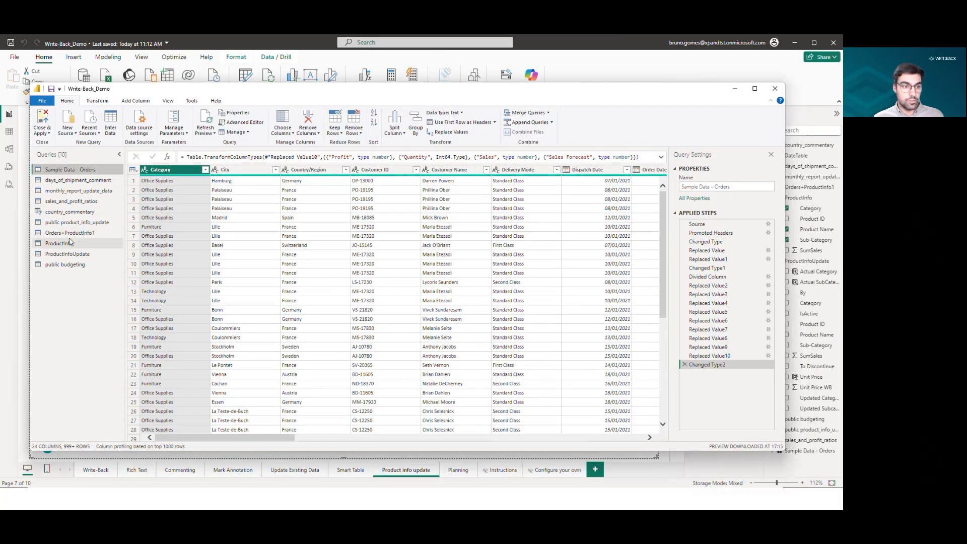
{"action": "left_click", "coordinate": [86, 258]}
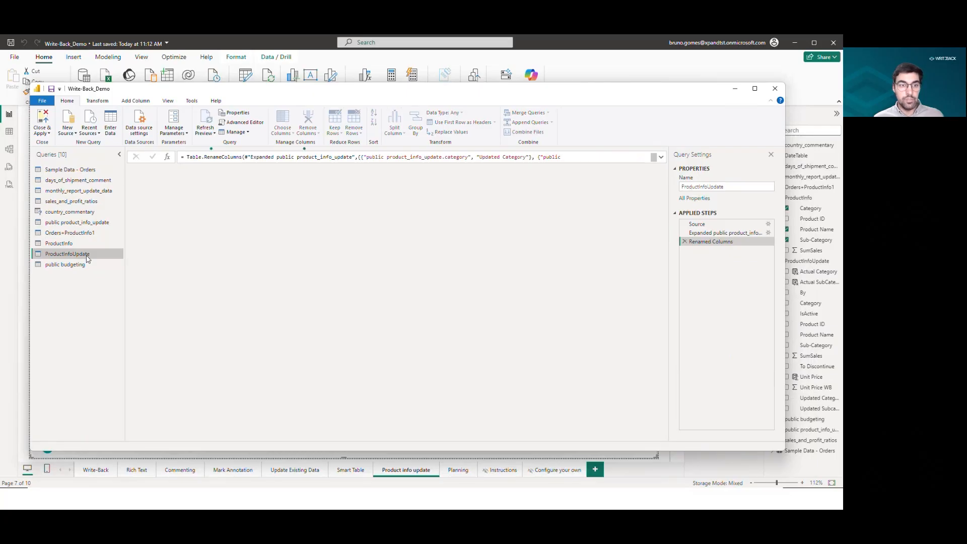
Read the ProductInfoUpdate query's Renamed Columns formula.
{"action": "left_click_drag", "start_coordinate": [397, 170], "coordinate": [409, 170]}
{"action": "double_click", "coordinate": [410, 171]}
{"action": "left_click", "coordinate": [477, 171]}
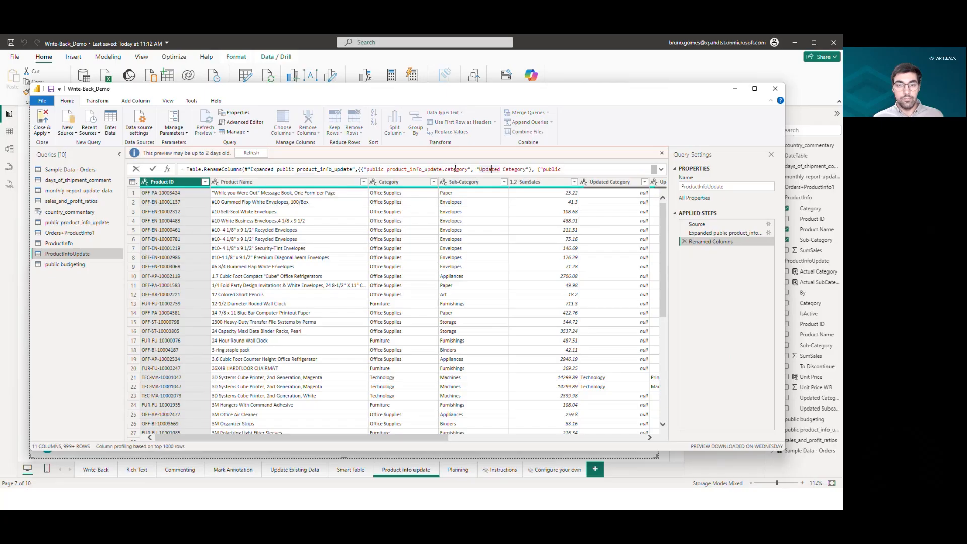
{"action": "double_click", "coordinate": [338, 170]}
{"action": "left_click", "coordinate": [271, 164]}
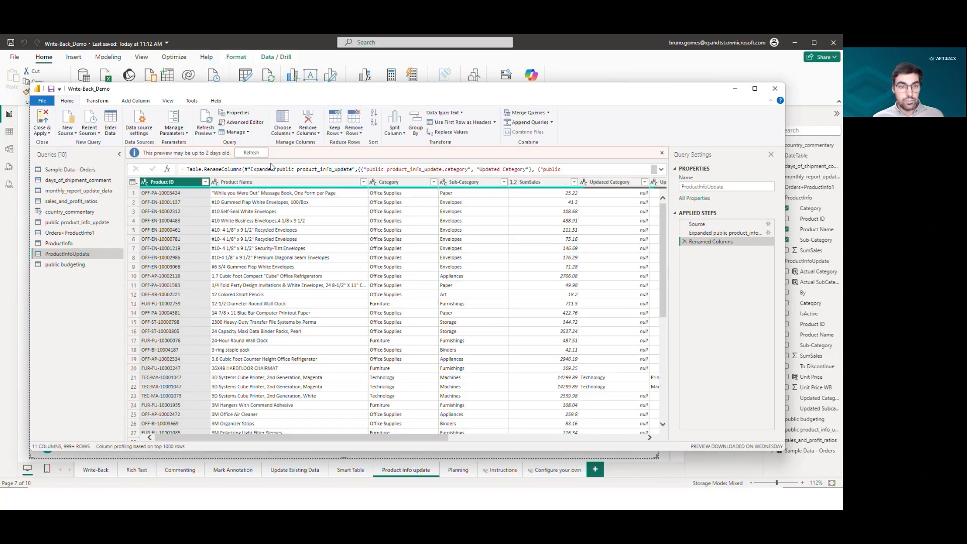
{"action": "double_click", "coordinate": [282, 171]}
{"action": "left_click", "coordinate": [290, 170]}
{"action": "scroll", "coordinate": [476, 173], "scroll_direction": "down", "scroll_amount": 2}
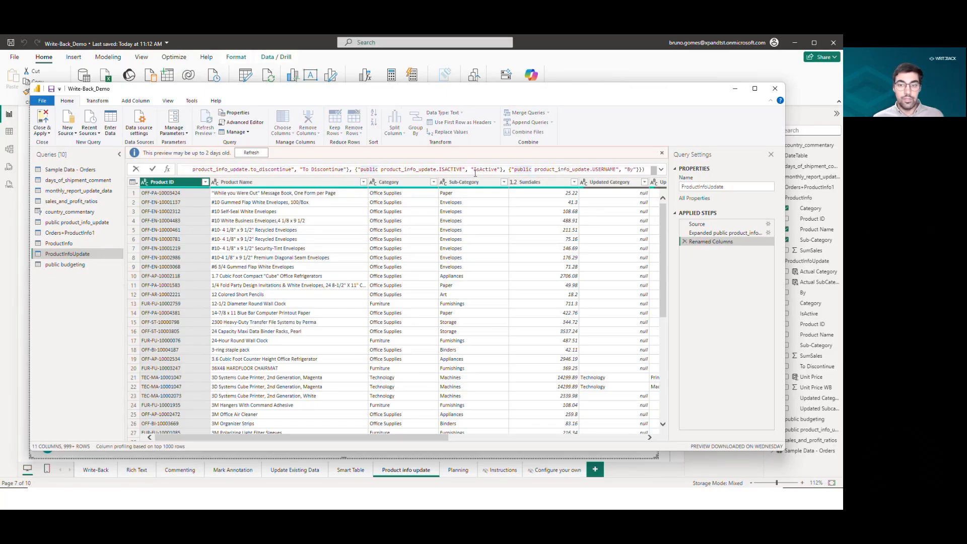
{"action": "scroll", "coordinate": [415, 170], "scroll_direction": "up", "scroll_amount": 2}
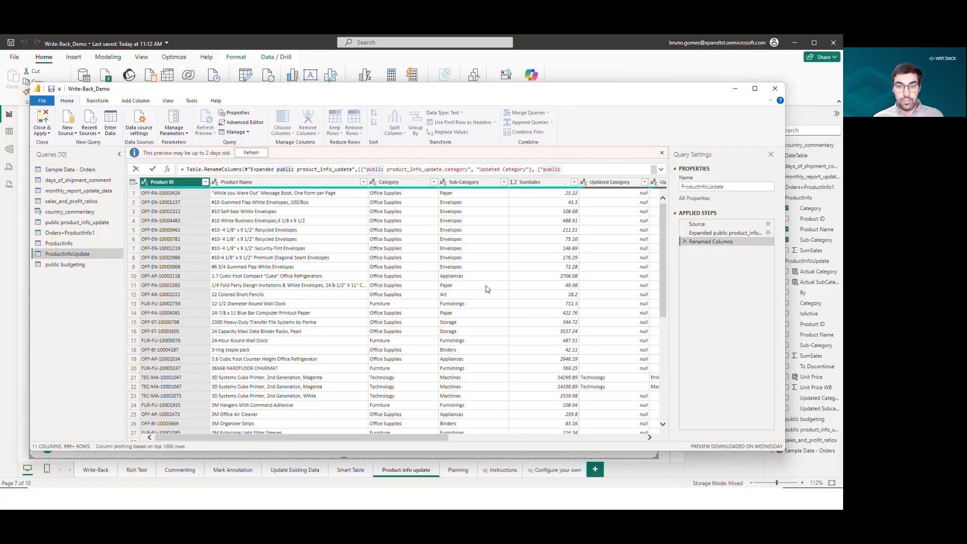
Scroll across the ProductInfoUpdate columns to view the updated fields, then close Power Query.
{"action": "left_click", "coordinate": [414, 441]}
{"action": "left_click_drag", "start_coordinate": [437, 440], "coordinate": [627, 442]}
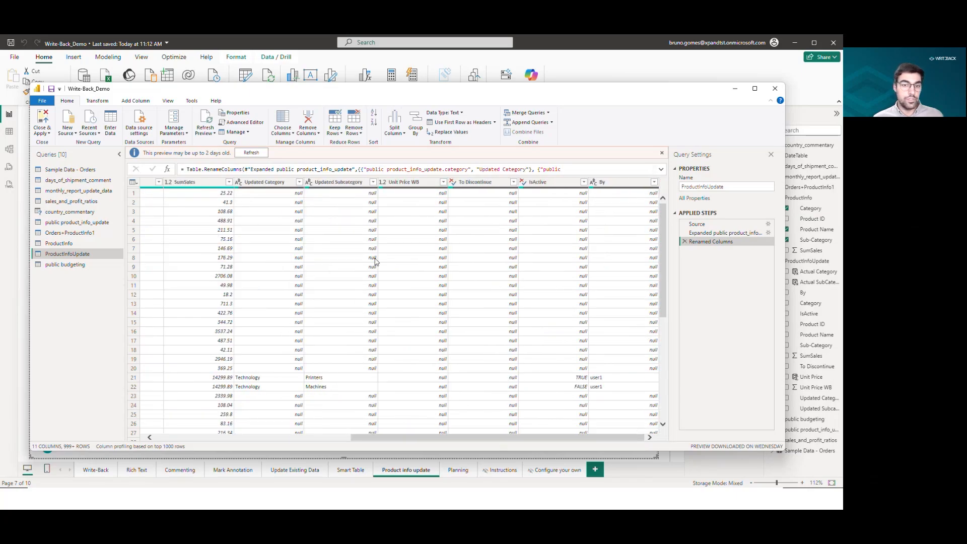
{"action": "scroll", "coordinate": [446, 276], "scroll_direction": "down", "scroll_amount": 1}
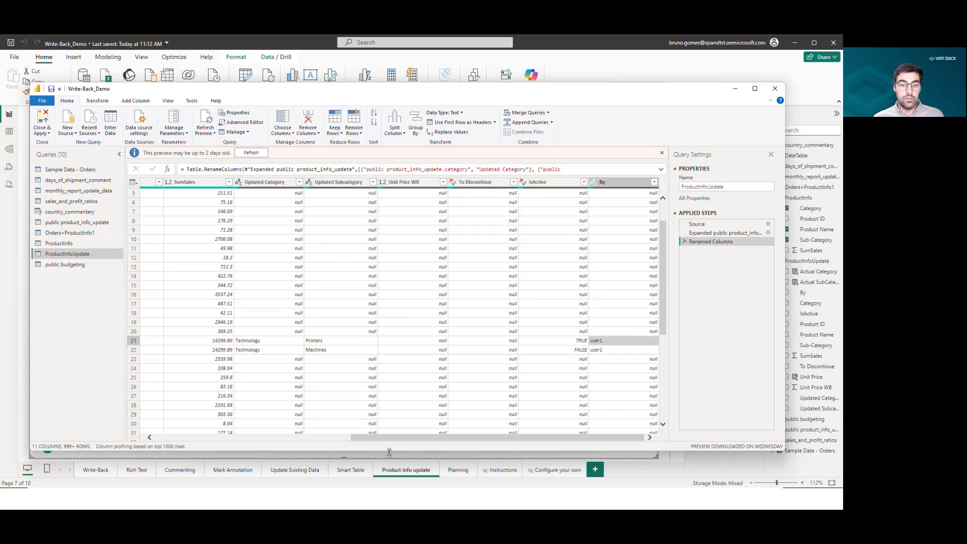
{"action": "left_click_drag", "start_coordinate": [405, 438], "coordinate": [426, 438]}
{"action": "scroll", "coordinate": [406, 358], "scroll_direction": "up", "scroll_amount": 2}
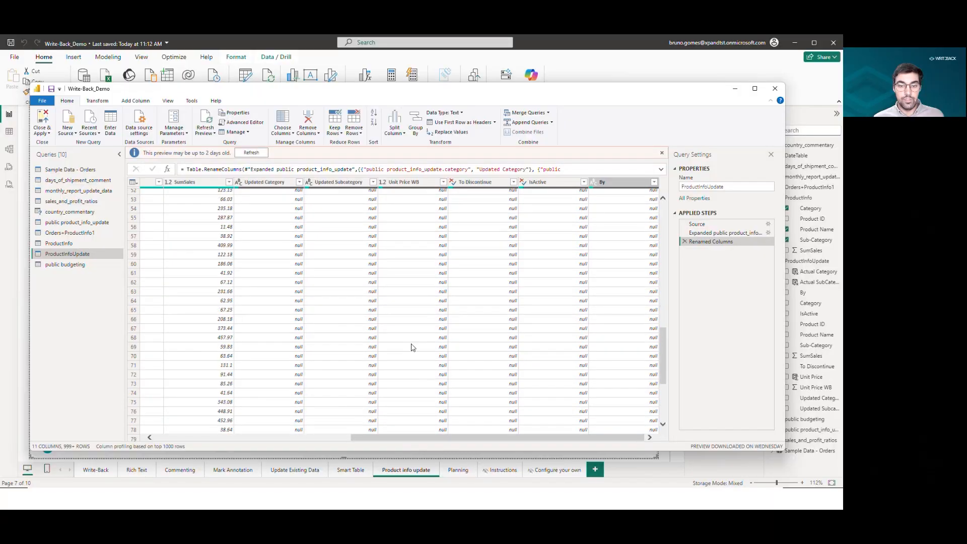
{"action": "left_click", "coordinate": [775, 88]}
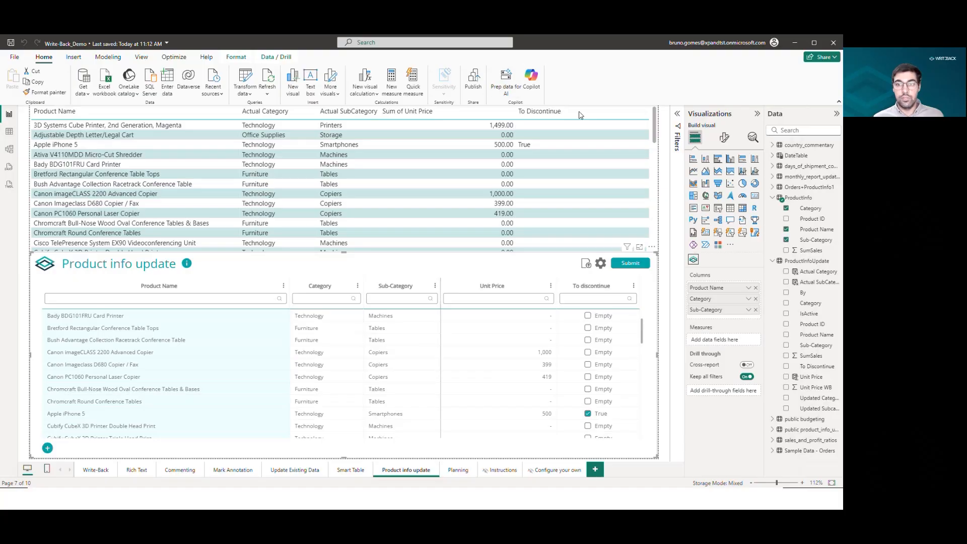
Select the Actual Category calculated column and examine the parts of its IF formula.
{"action": "left_click", "coordinate": [595, 122]}
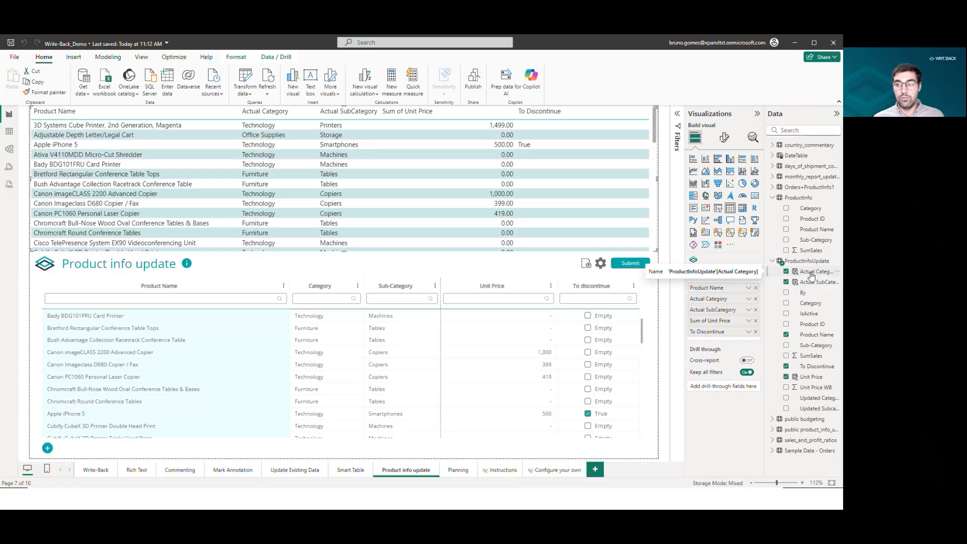
{"action": "left_click", "coordinate": [811, 273]}
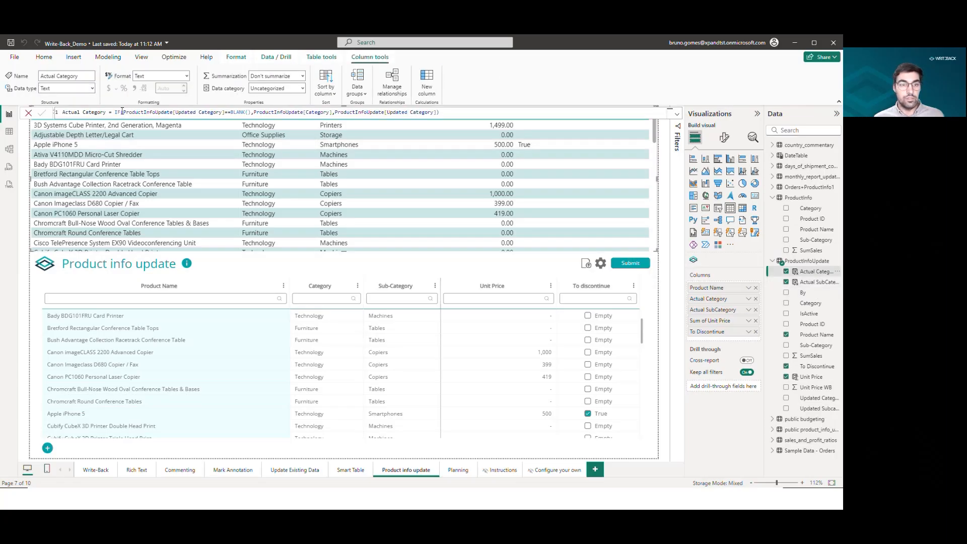
{"action": "left_click_drag", "start_coordinate": [130, 114], "coordinate": [246, 112]}
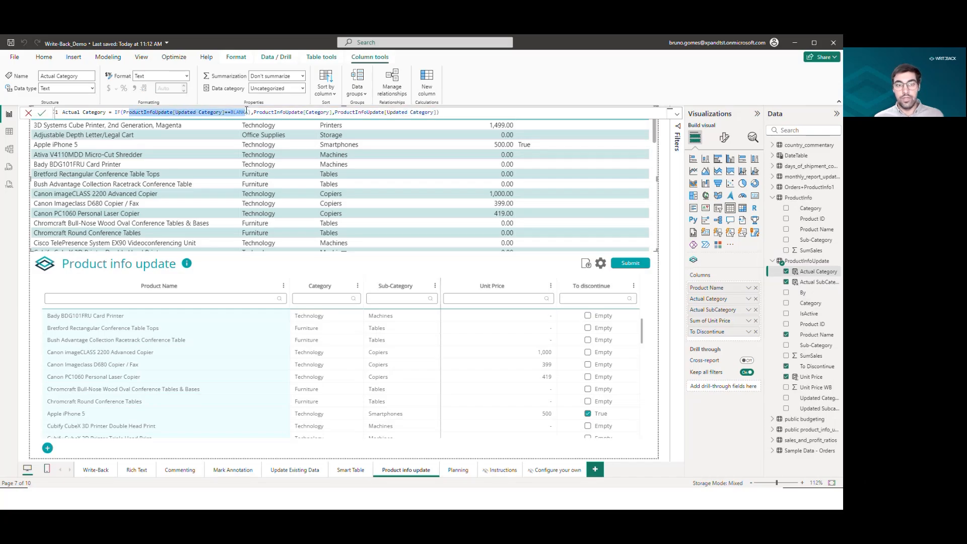
{"action": "double_click", "coordinate": [271, 114]}
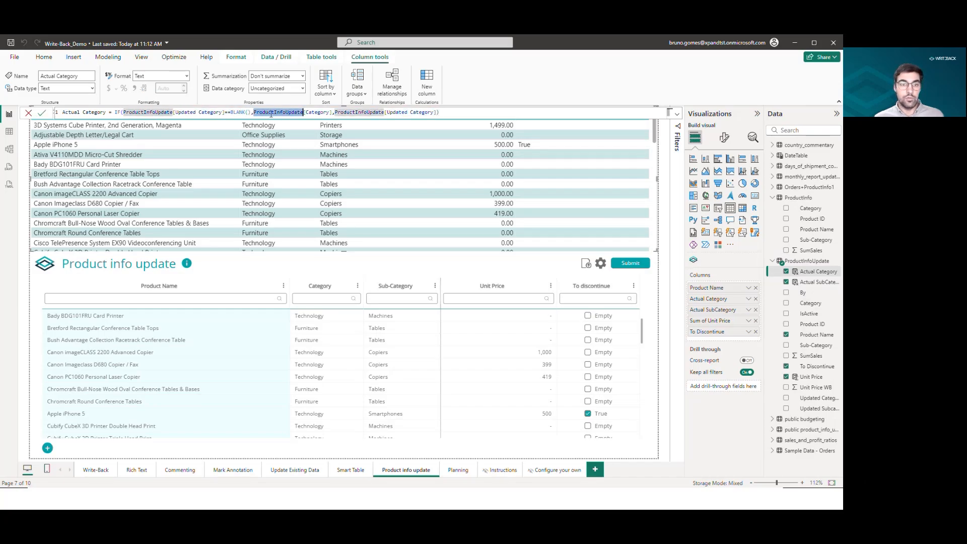
{"action": "left_click", "coordinate": [333, 112]}
{"action": "left_click_drag", "start_coordinate": [334, 112], "coordinate": [424, 112]}
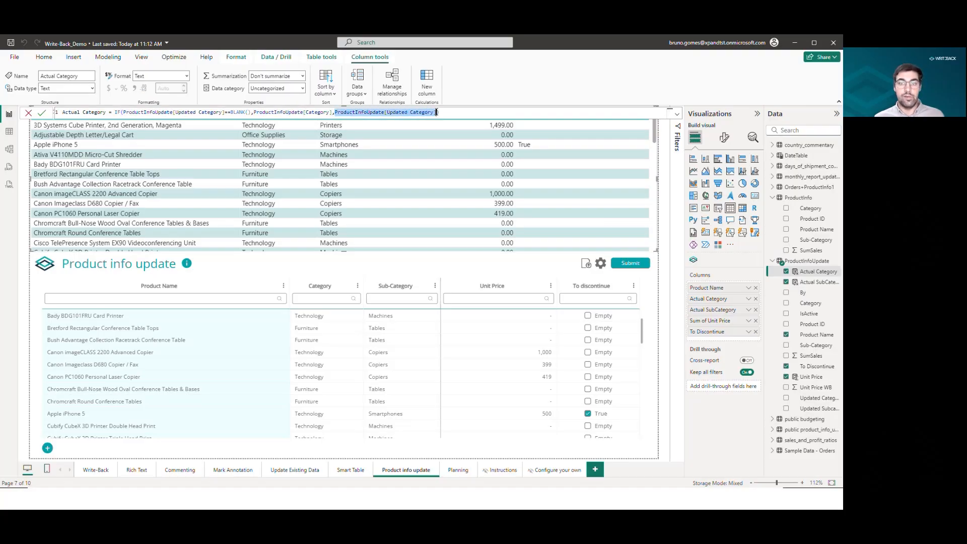
Examine the formulas of the Actual SubCategory, Unit Price and To Discontinue columns.
{"action": "left_click", "coordinate": [816, 282]}
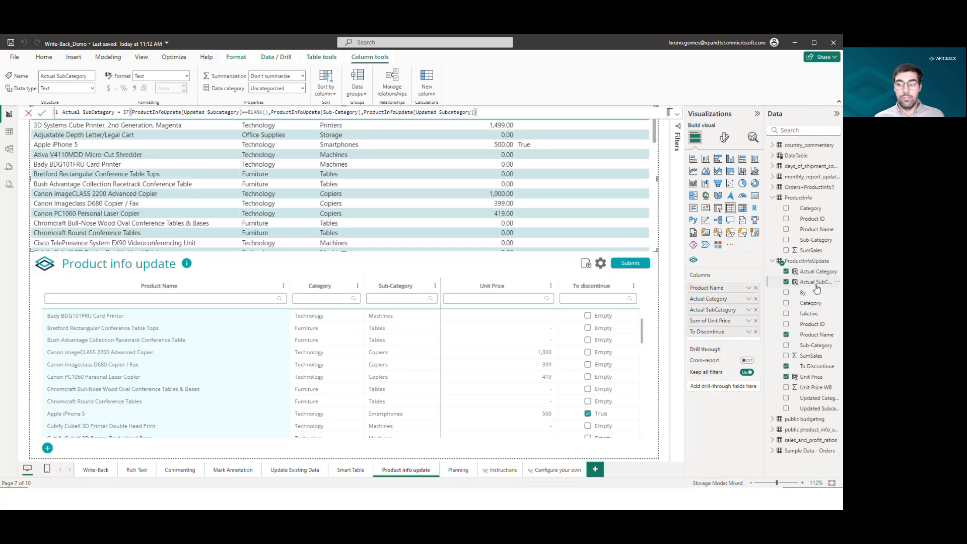
{"action": "left_click", "coordinate": [812, 378]}
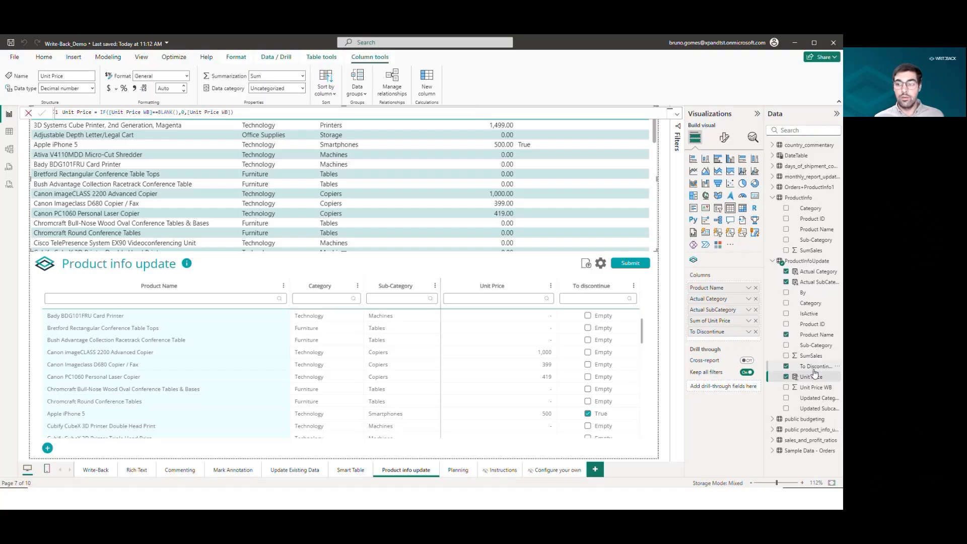
{"action": "left_click", "coordinate": [815, 368]}
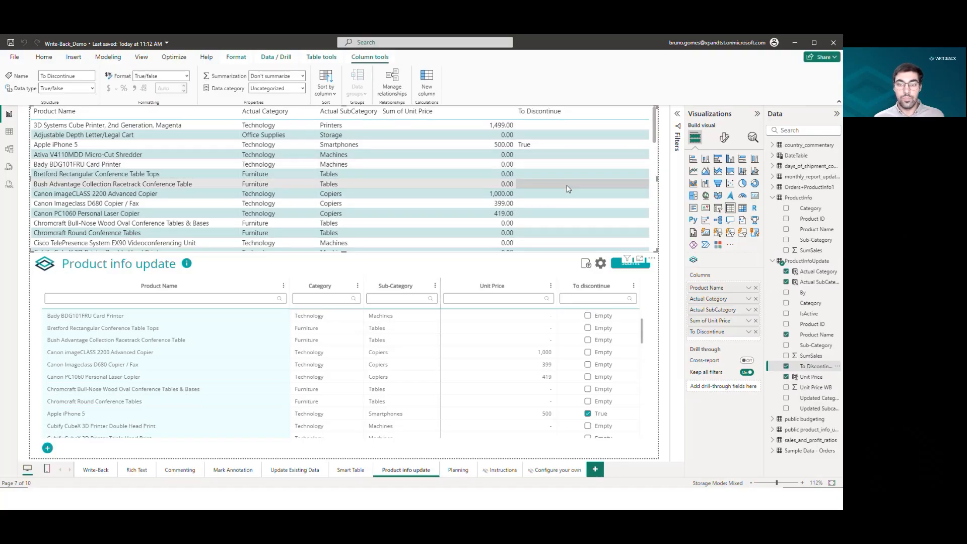
{"action": "left_click", "coordinate": [515, 277]}
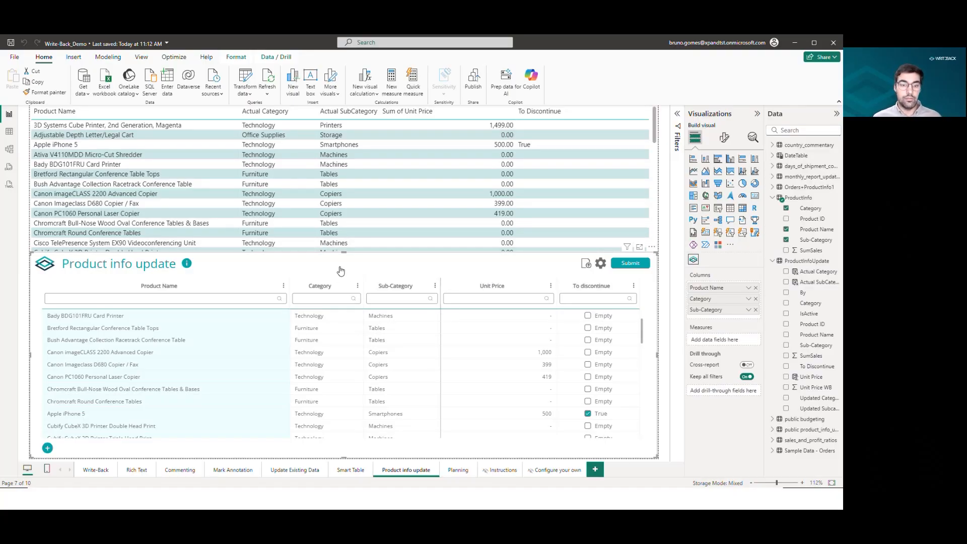
Switch to the Planning page and open the Write-Back visual's configuration.
{"action": "left_click", "coordinate": [458, 470]}
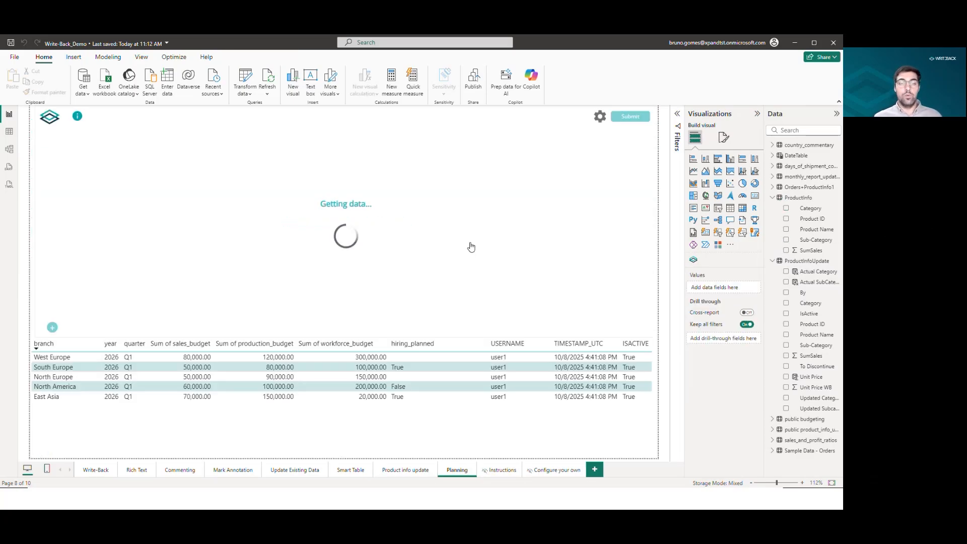
{"action": "left_click", "coordinate": [628, 258]}
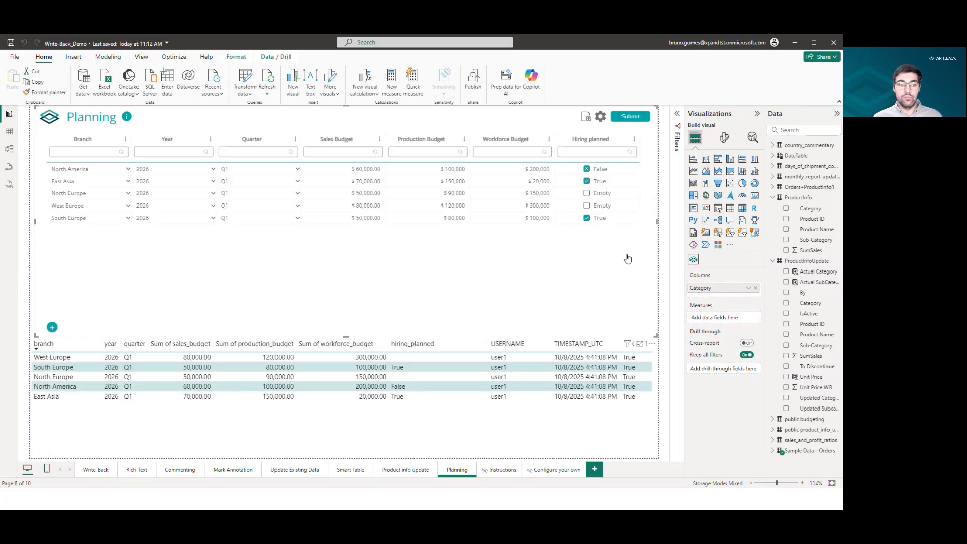
{"action": "left_click", "coordinate": [602, 118]}
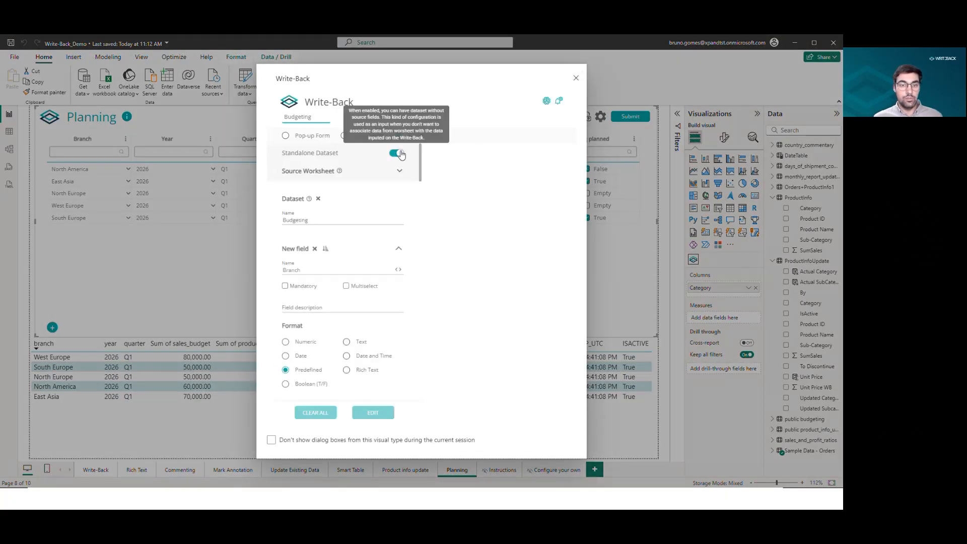
Scroll through the Budgeting dataset's field definitions and predefined values, then close the configuration.
{"action": "left_click_drag", "start_coordinate": [337, 217], "coordinate": [267, 223]}
{"action": "left_click", "coordinate": [312, 269]}
{"action": "scroll", "coordinate": [332, 262], "scroll_direction": "down", "scroll_amount": 10}
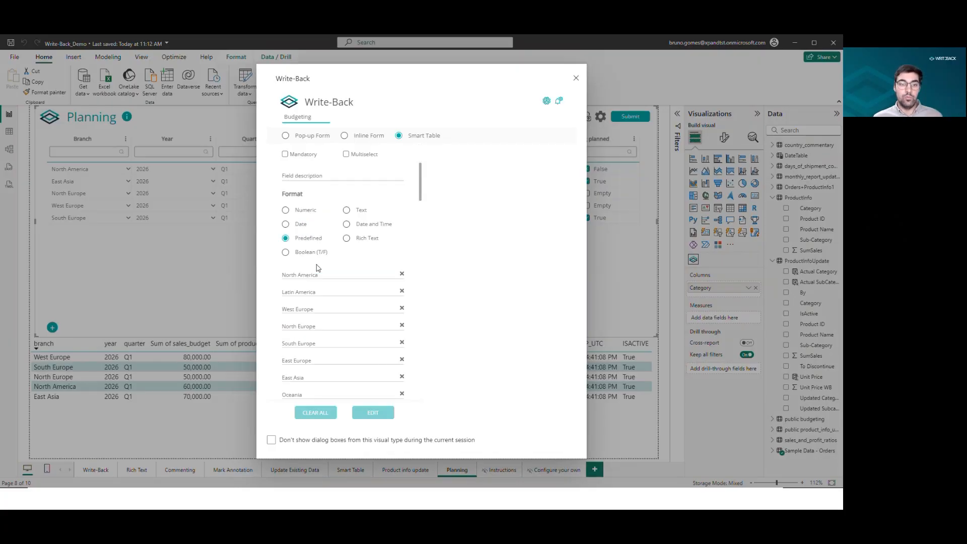
{"action": "scroll", "coordinate": [343, 258], "scroll_direction": "down", "scroll_amount": 5}
{"action": "scroll", "coordinate": [337, 256], "scroll_direction": "up", "scroll_amount": 15}
{"action": "scroll", "coordinate": [333, 258], "scroll_direction": "down", "scroll_amount": 3}
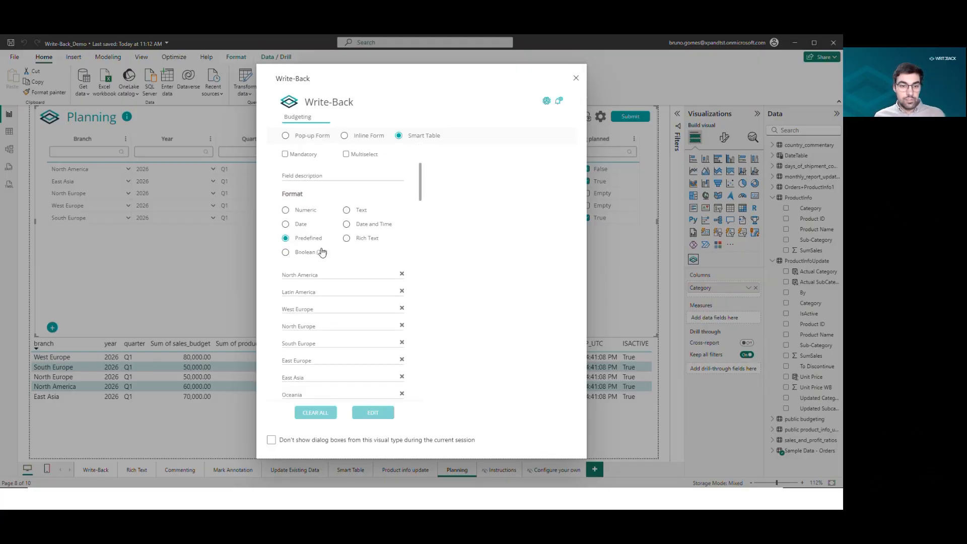
{"action": "scroll", "coordinate": [315, 268], "scroll_direction": "down", "scroll_amount": 1}
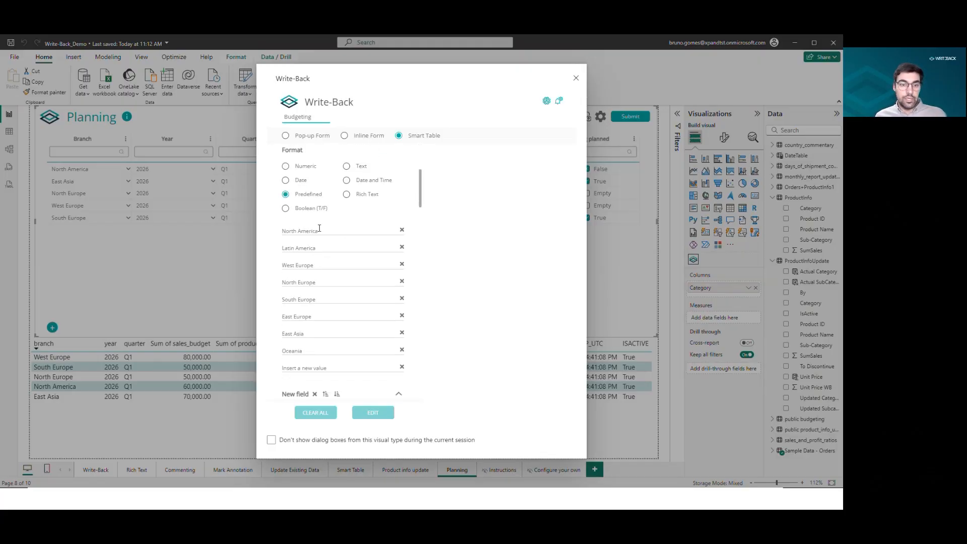
{"action": "scroll", "coordinate": [318, 303], "scroll_direction": "down", "scroll_amount": 10}
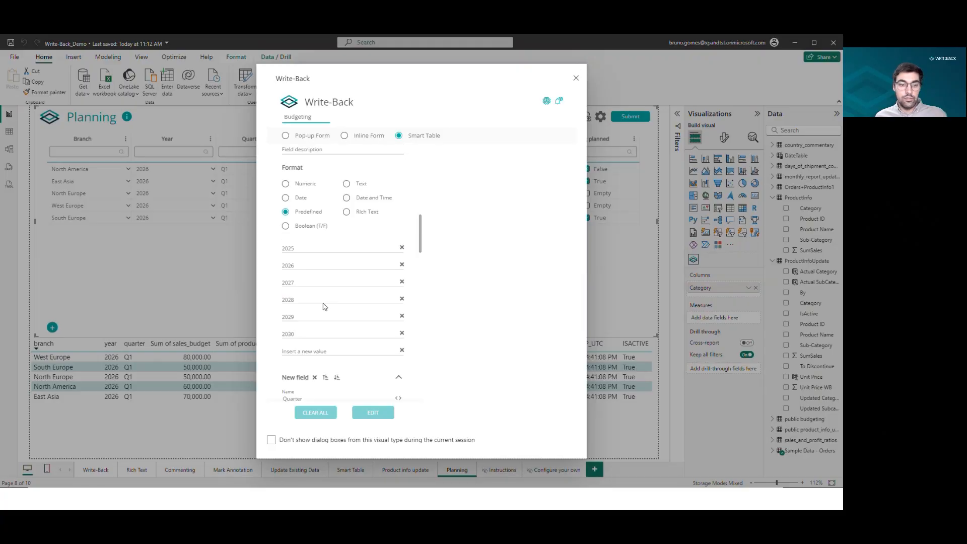
{"action": "scroll", "coordinate": [327, 282], "scroll_direction": "down", "scroll_amount": 8}
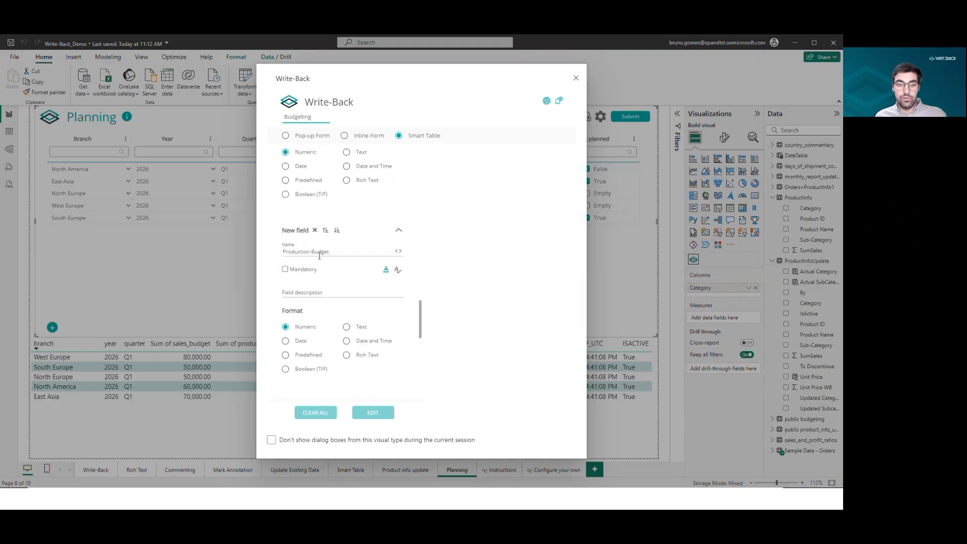
{"action": "scroll", "coordinate": [366, 254], "scroll_direction": "down", "scroll_amount": 5}
{"action": "scroll", "coordinate": [365, 258], "scroll_direction": "down", "scroll_amount": 3}
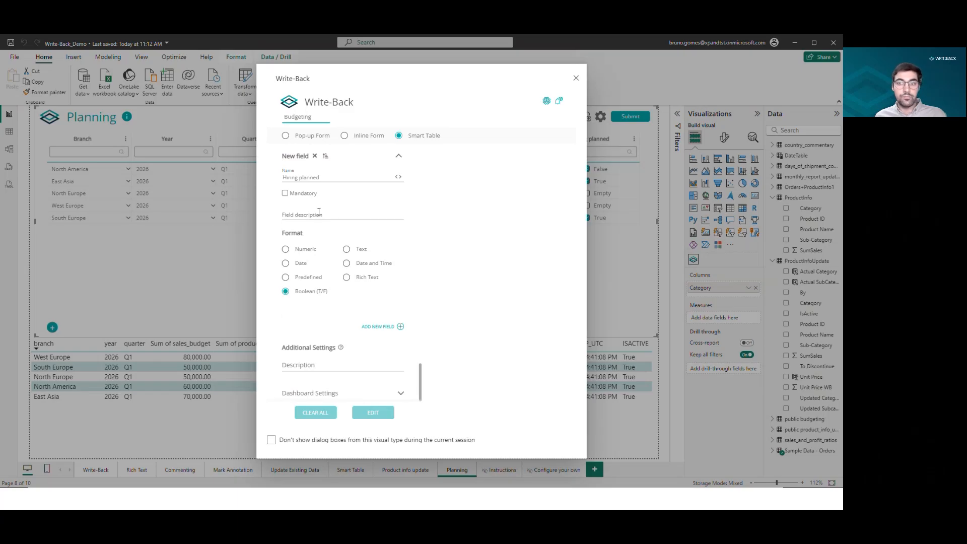
{"action": "left_click", "coordinate": [577, 79]}
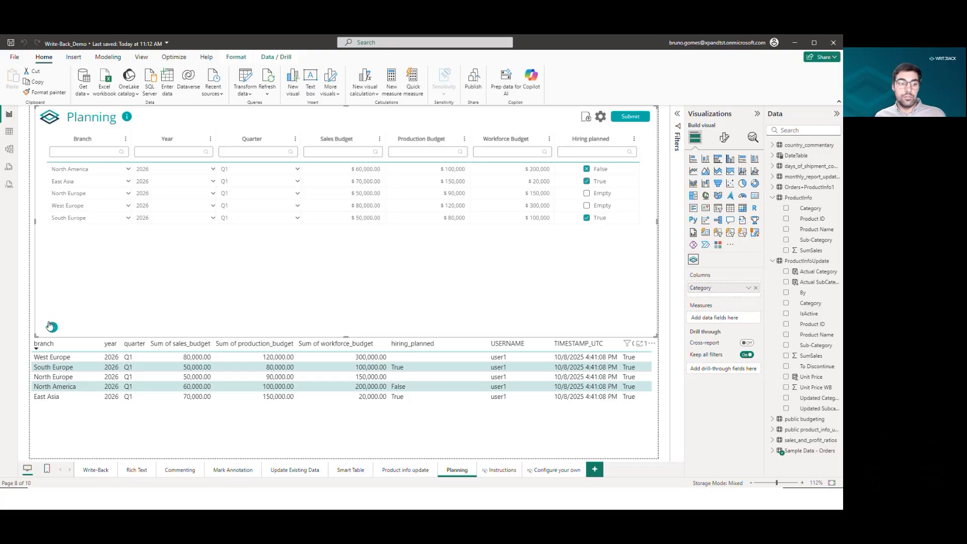
Add a new planning row with branch Latin America, year 2026 and quarter Q1.
{"action": "left_click", "coordinate": [128, 230]}
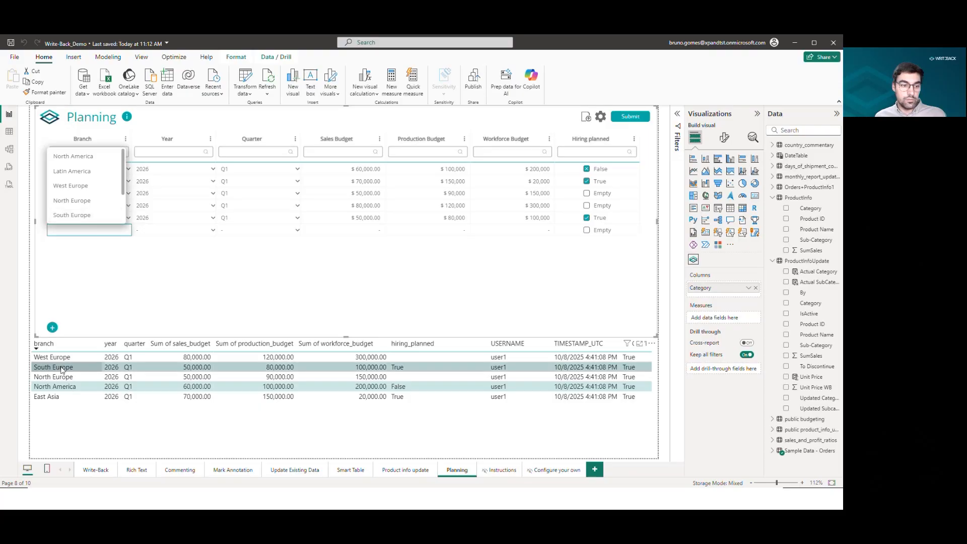
{"action": "left_click", "coordinate": [95, 171]}
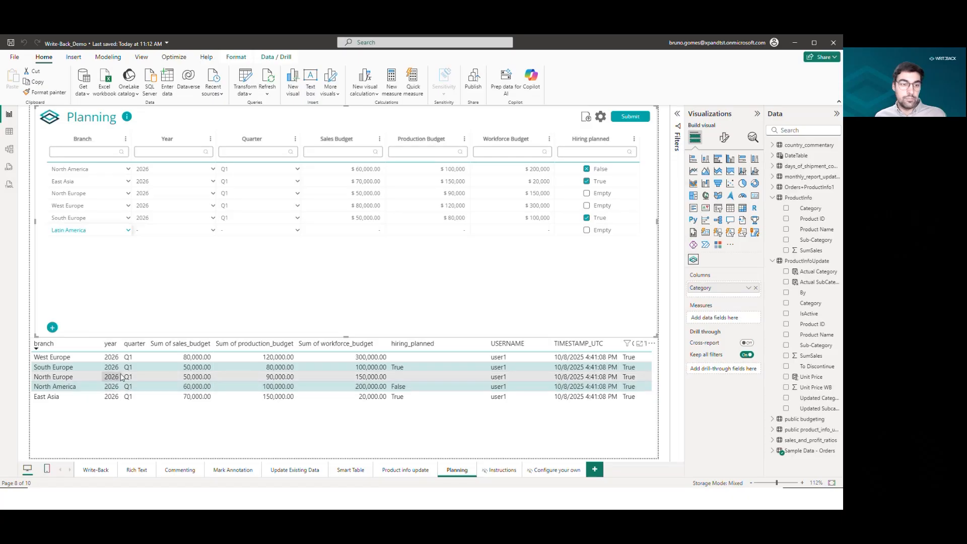
{"action": "left_click", "coordinate": [166, 234]}
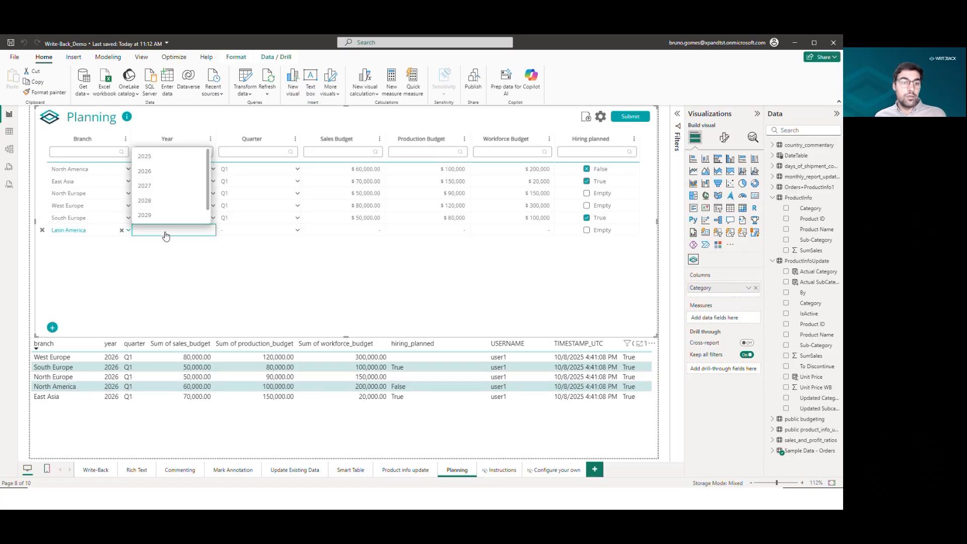
{"action": "left_click", "coordinate": [168, 171]}
{"action": "left_click", "coordinate": [256, 230]}
{"action": "left_click", "coordinate": [256, 171]}
Enter the new row's sales budget 60000, production budget 70000 and workforce budget 80000.
{"action": "left_click", "coordinate": [365, 232]}
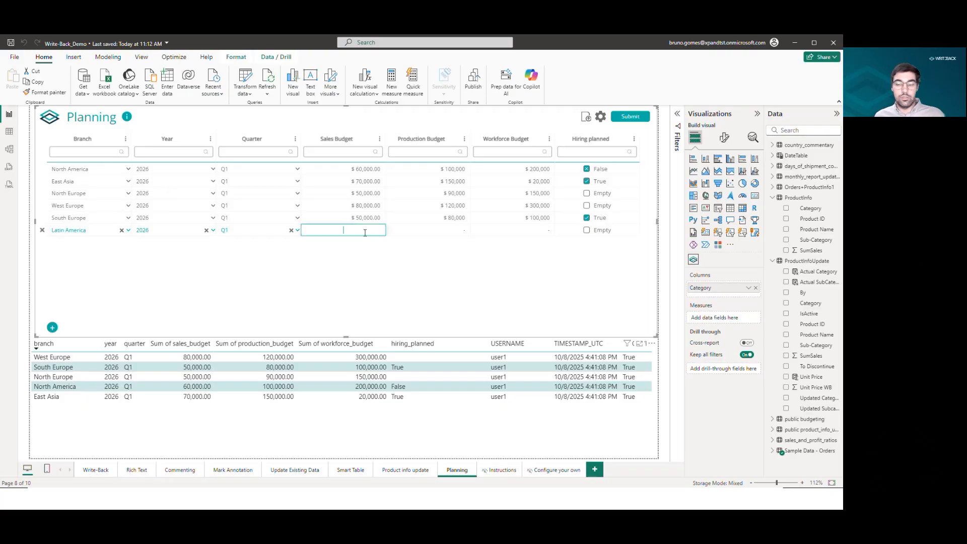
{"action": "type", "text": "600000.00"}
{"action": "key", "text": "Return"}
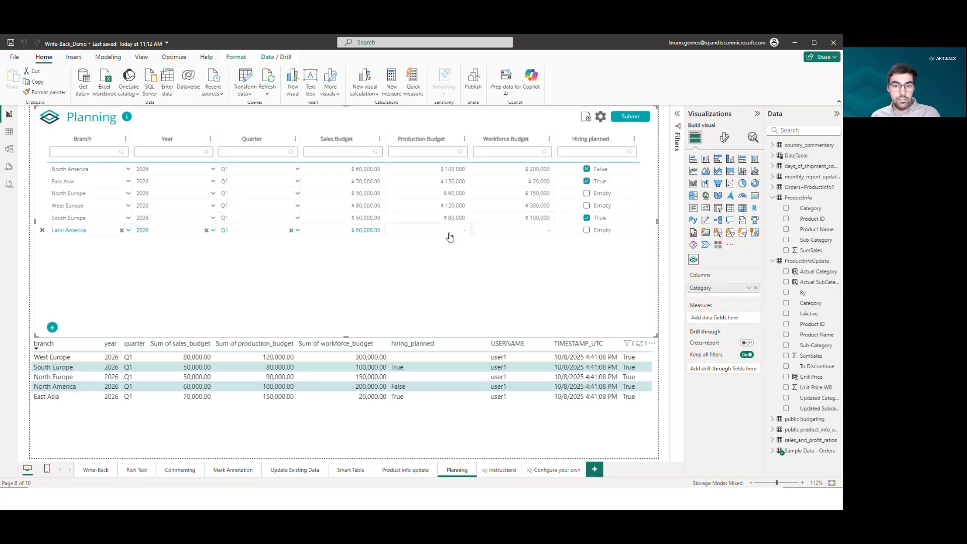
{"action": "type", "text": "700000"}
{"action": "key", "text": "Return"}
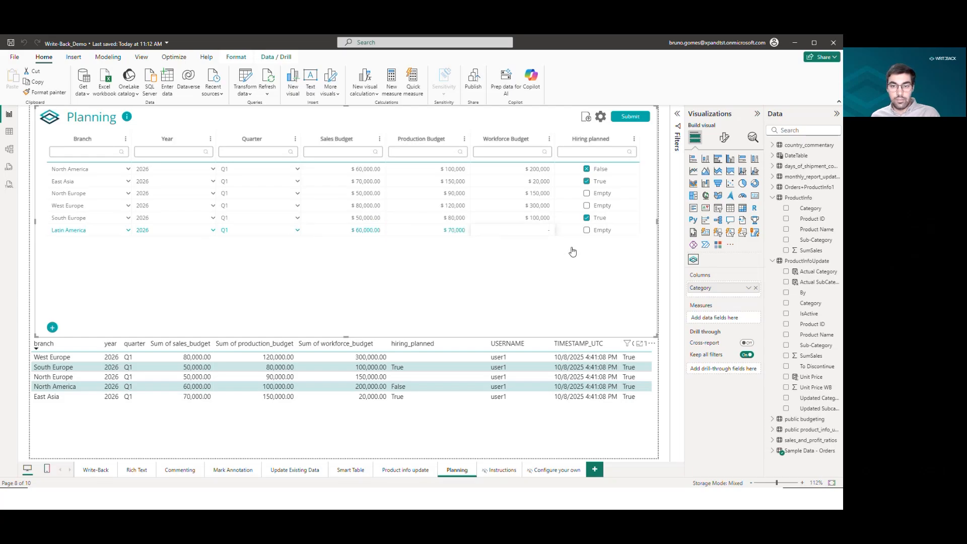
{"action": "key", "text": "Tab"}
{"action": "type", "text": "80000"}
Tick Hiring planned for the Latin America row and submit the entry.
{"action": "left_click", "coordinate": [587, 232]}
{"action": "left_click", "coordinate": [587, 231]}
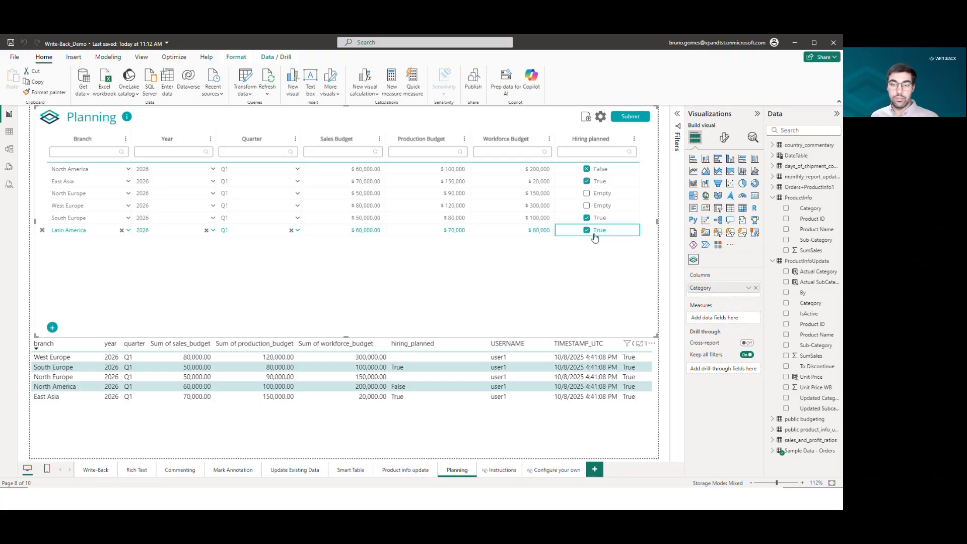
{"action": "left_click", "coordinate": [630, 116]}
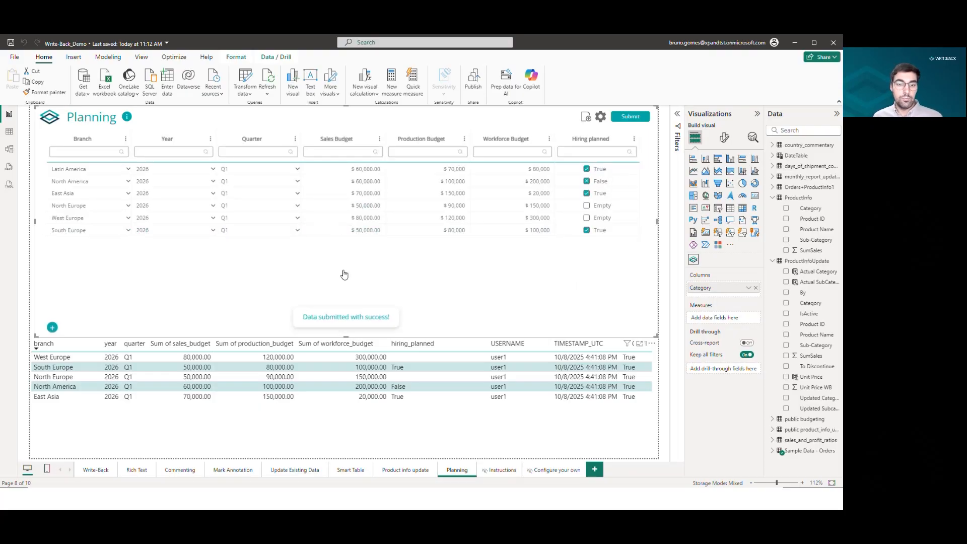
Refresh the report data and select the Latin America record in the results table.
{"action": "left_click", "coordinate": [268, 81]}
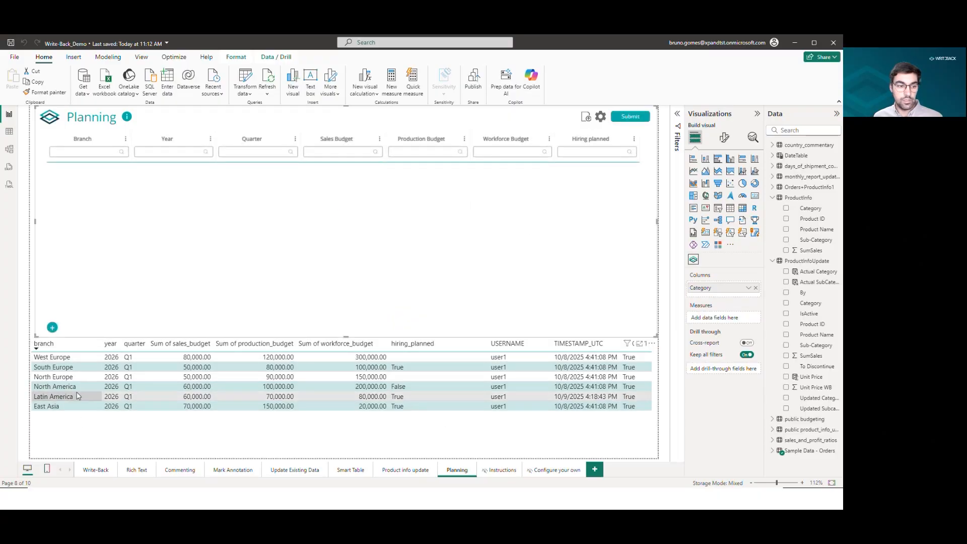
{"action": "left_click", "coordinate": [69, 401]}
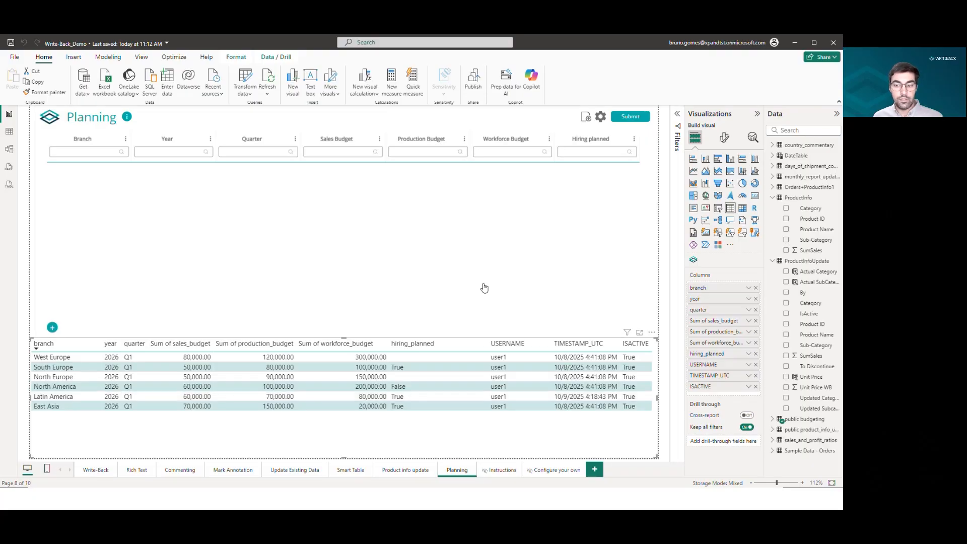
{"action": "left_click", "coordinate": [400, 470]}
{"action": "left_click", "coordinate": [448, 471]}
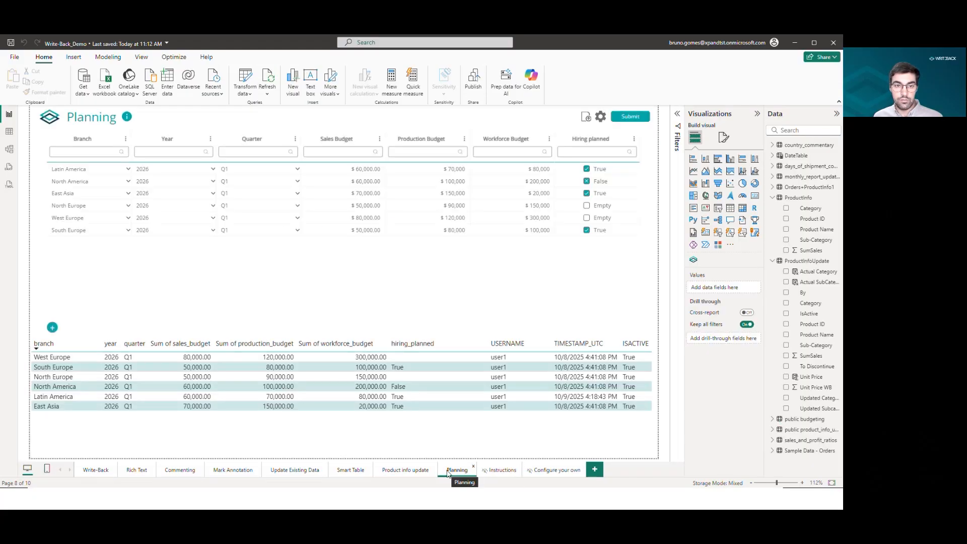
{"action": "left_click", "coordinate": [264, 258]}
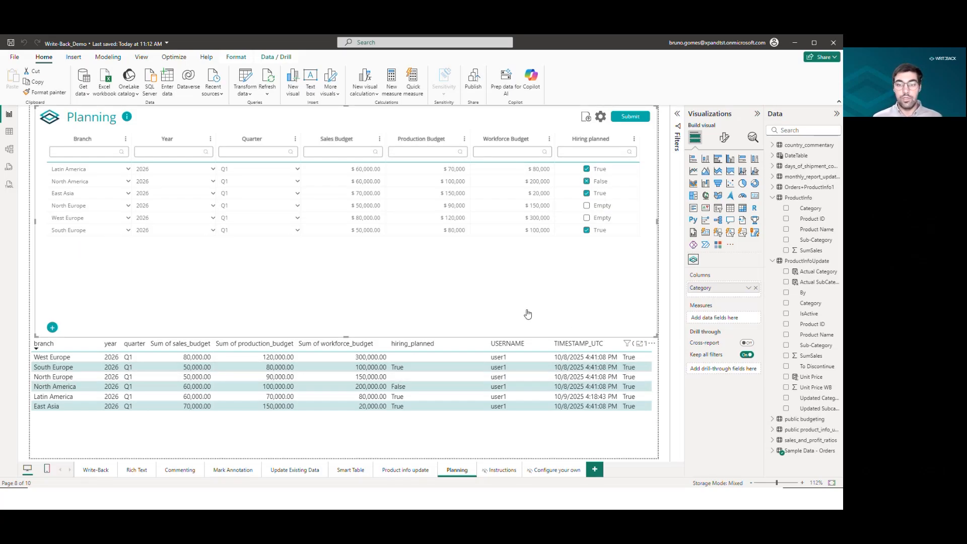
{"action": "left_click", "coordinate": [544, 350]}
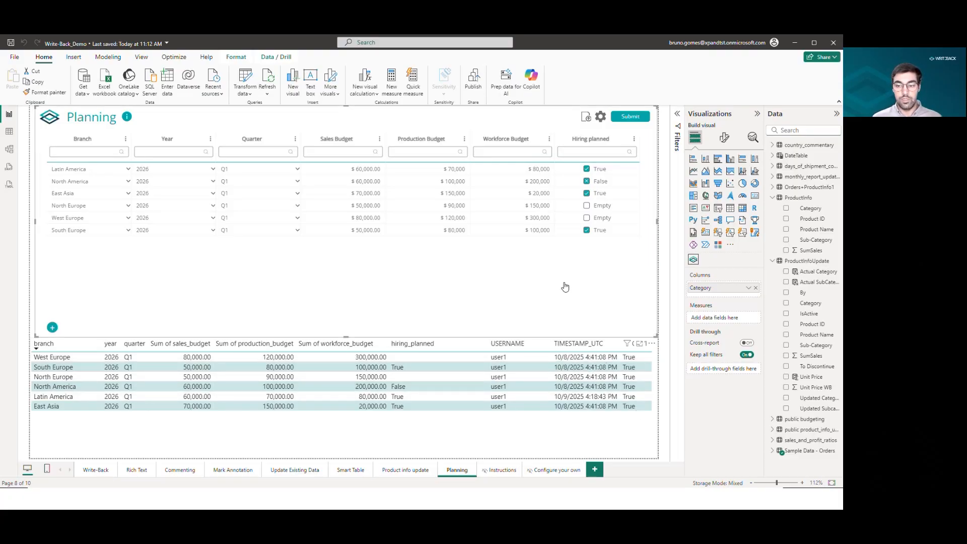
{"action": "left_click", "coordinate": [591, 443]}
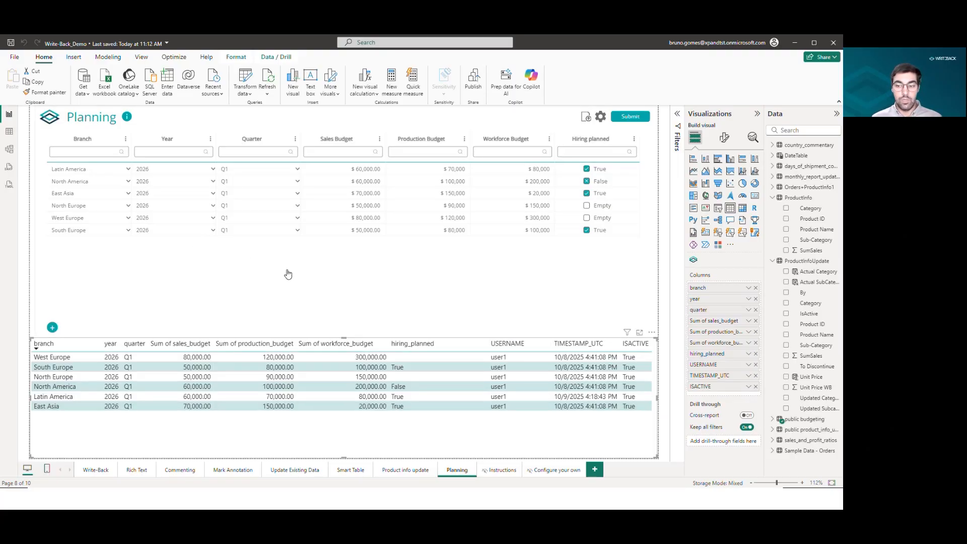
Change South Europe's production budget to 70000 and submit the change.
{"action": "left_click", "coordinate": [86, 232]}
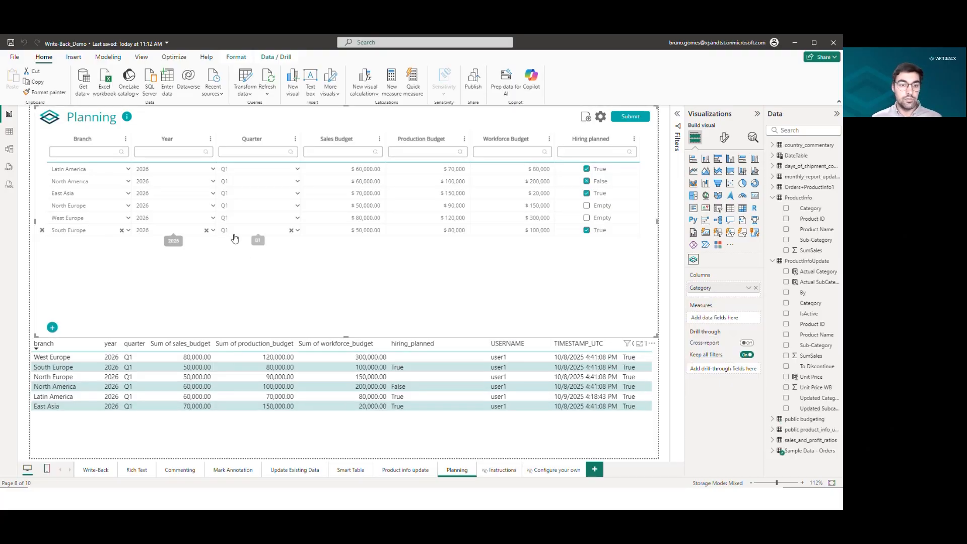
{"action": "left_click", "coordinate": [441, 231]}
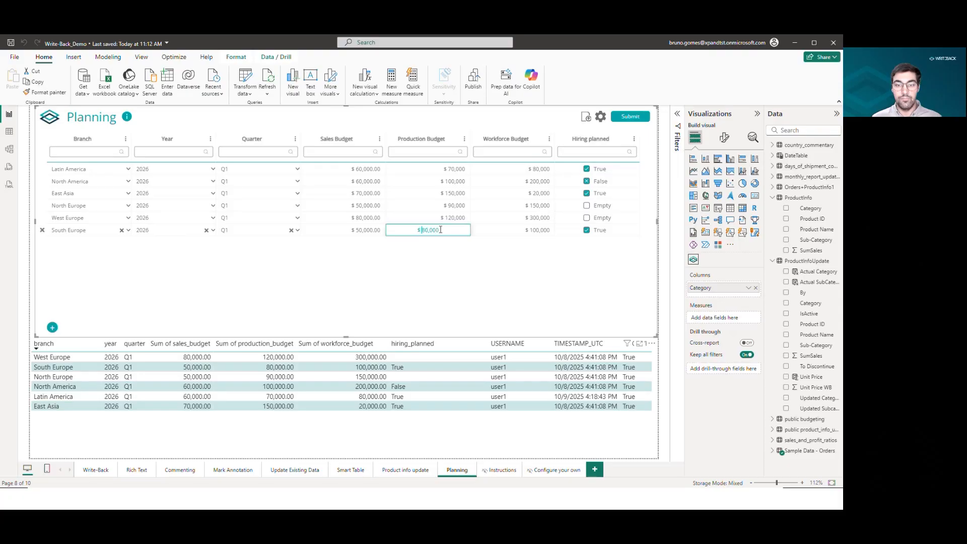
{"action": "left_click_drag", "start_coordinate": [439, 230], "coordinate": [388, 230]}
{"action": "type", "text": "70000"}
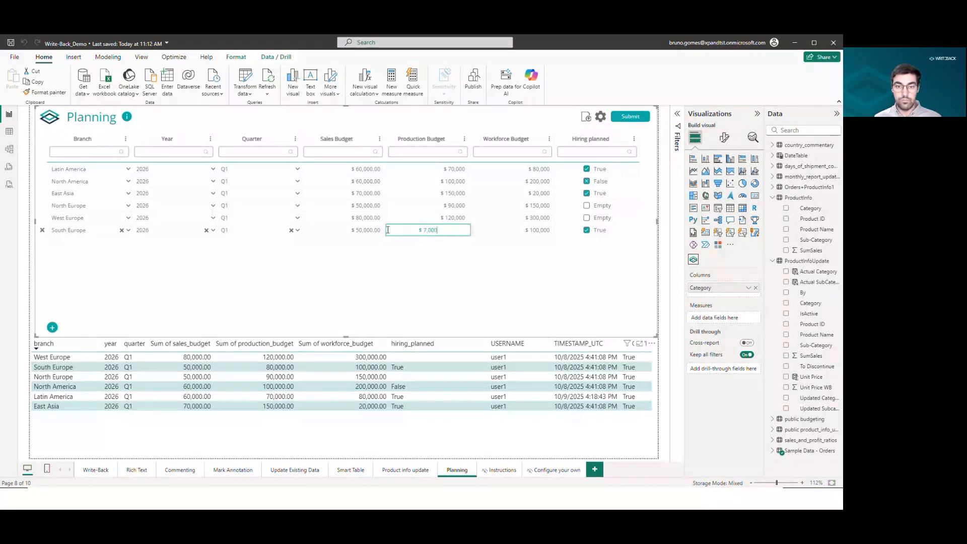
{"action": "left_click", "coordinate": [637, 118]}
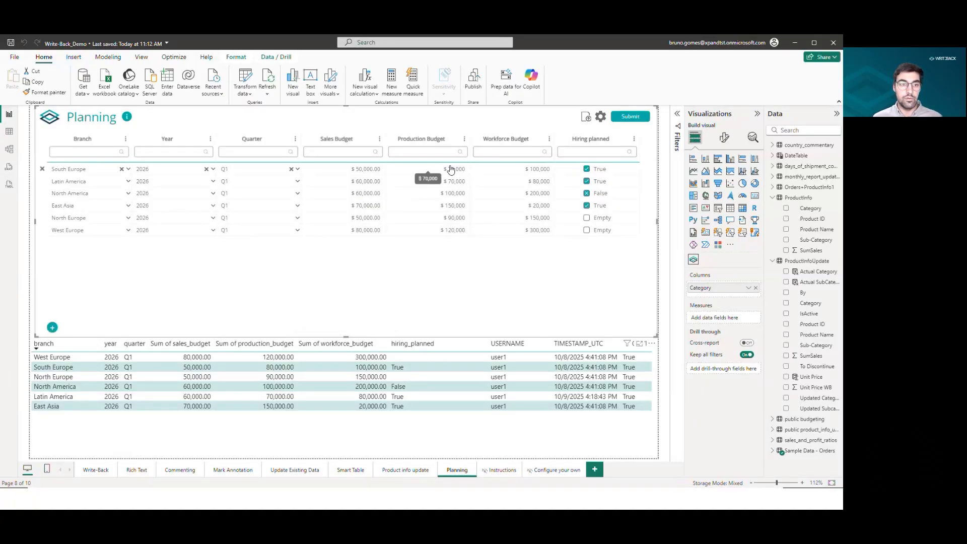
Refresh the report data and select the updated South Europe record in the results table.
{"action": "left_click", "coordinate": [268, 80]}
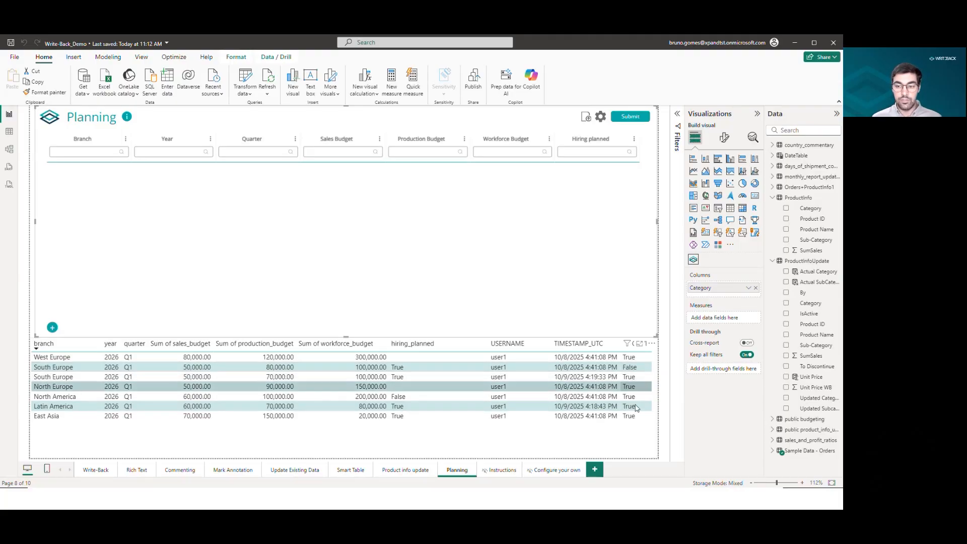
{"action": "left_click", "coordinate": [642, 372]}
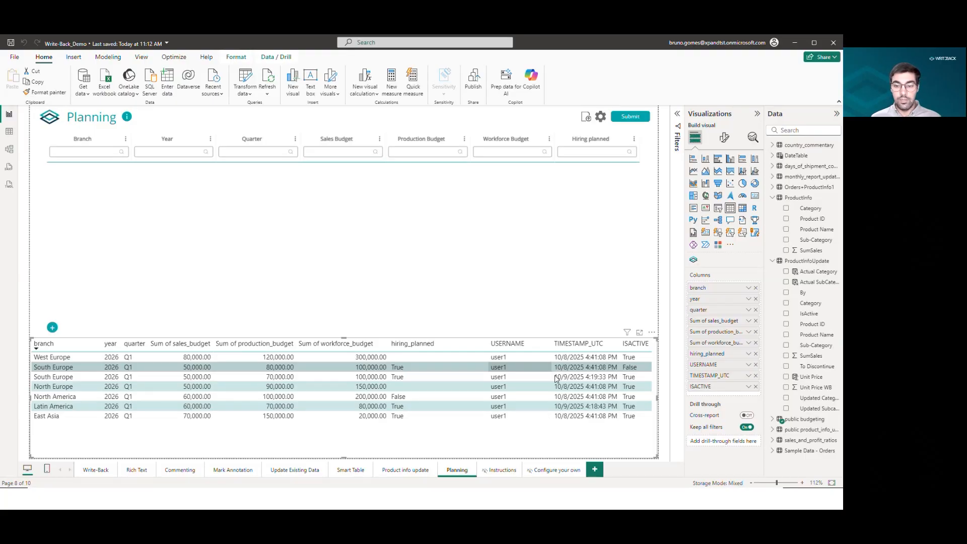
Switch to Product info update and back to Planning, dismissing the Write-Back login dialog and reopening the login.
{"action": "left_click", "coordinate": [426, 473]}
{"action": "left_click", "coordinate": [455, 474]}
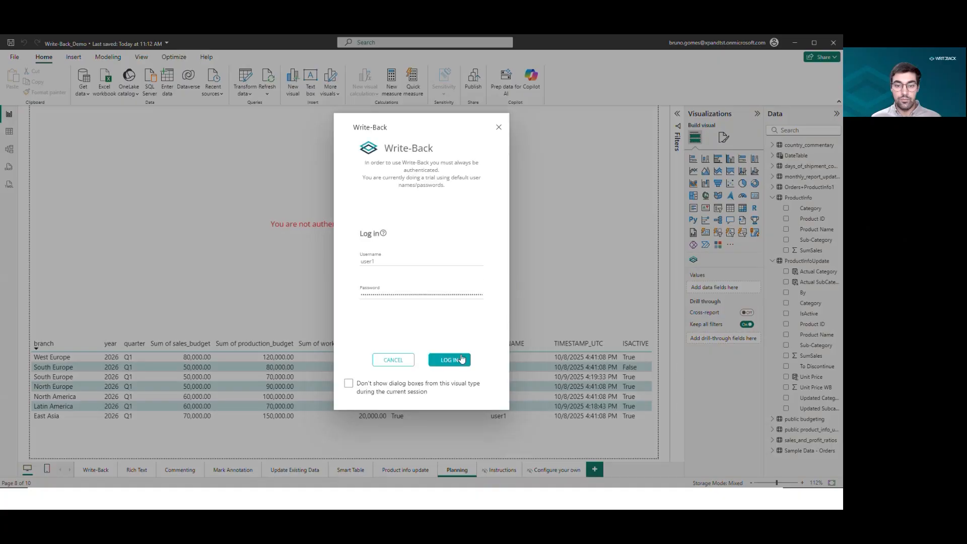
{"action": "left_click", "coordinate": [499, 127]}
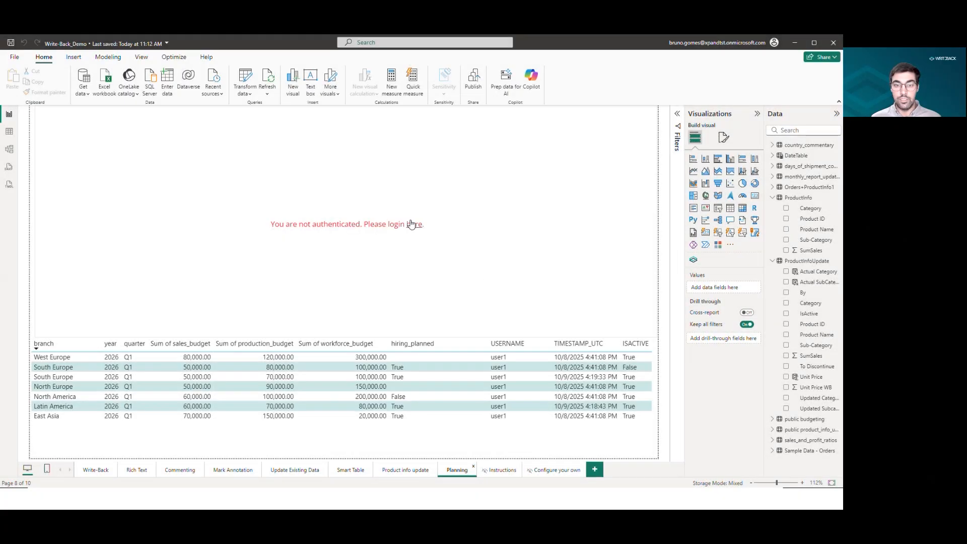
{"action": "left_click", "coordinate": [415, 230]}
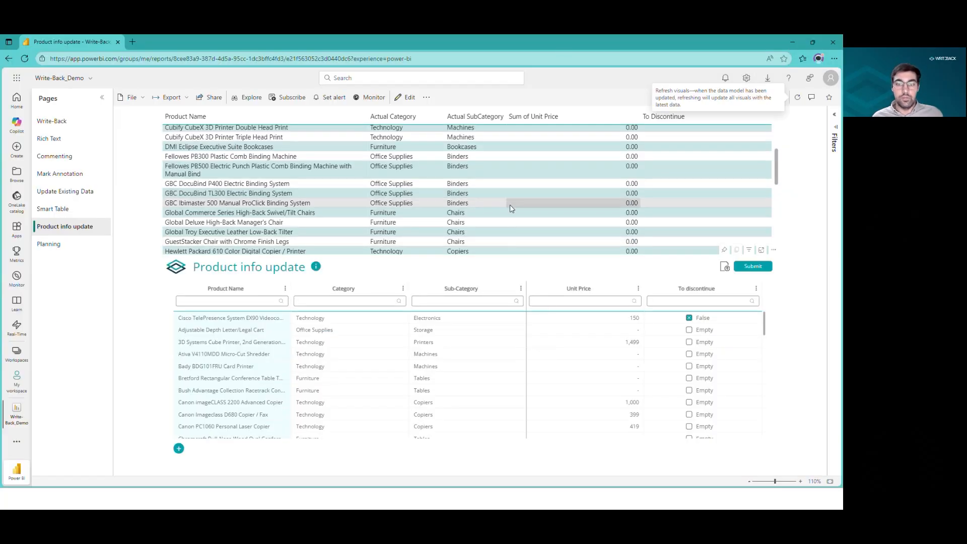
In the Power BI service, refresh the Product info update page's visuals and scroll through the product table.
{"action": "left_click", "coordinate": [796, 99]}
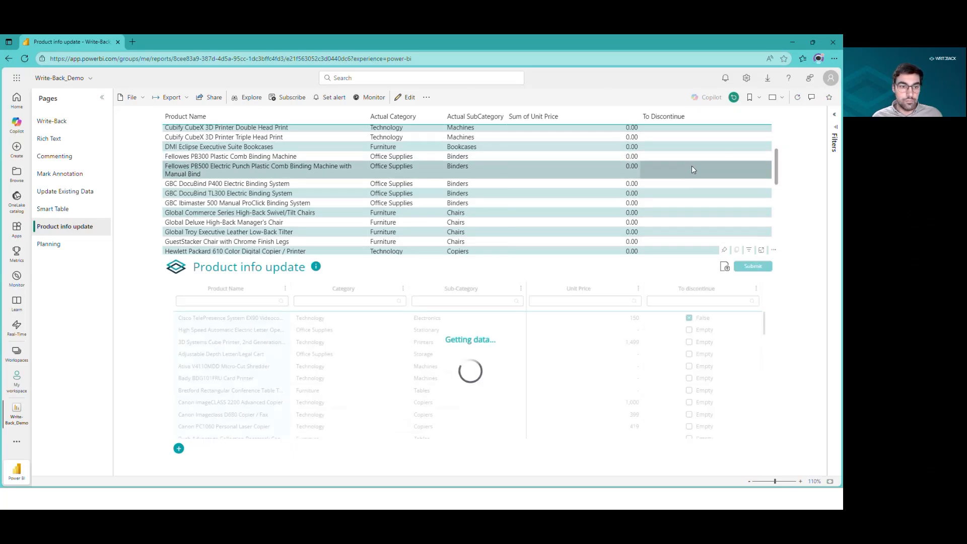
{"action": "scroll", "coordinate": [680, 190], "scroll_direction": "up", "scroll_amount": 2}
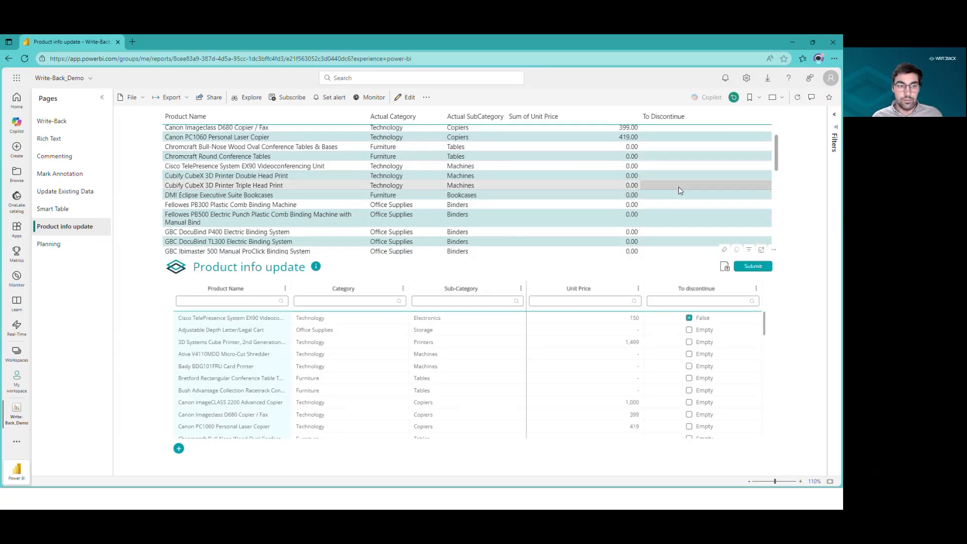
{"action": "scroll", "coordinate": [554, 363], "scroll_direction": "down", "scroll_amount": 10}
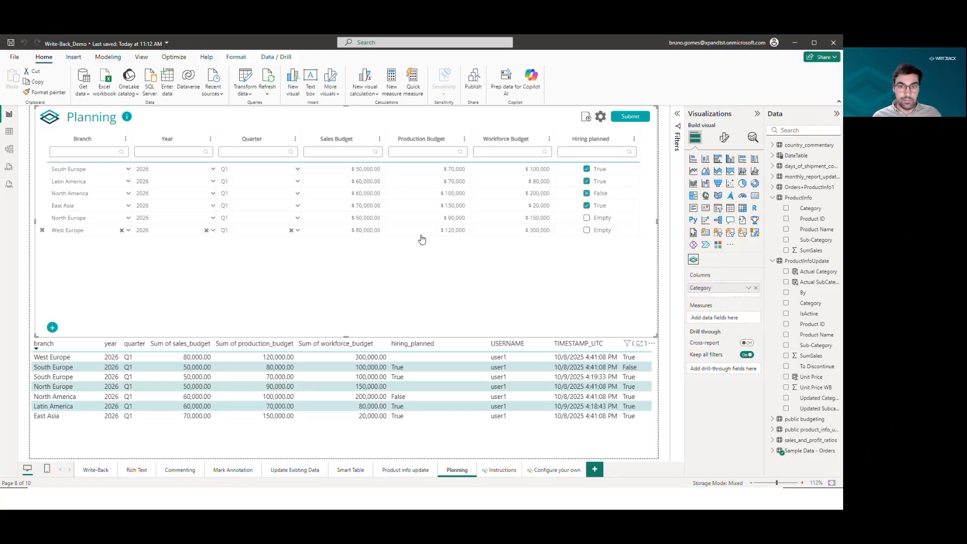
On the Configure your own page, enable overriding the AppSource visual version in the current file's report settings.
{"action": "left_click", "coordinate": [556, 470]}
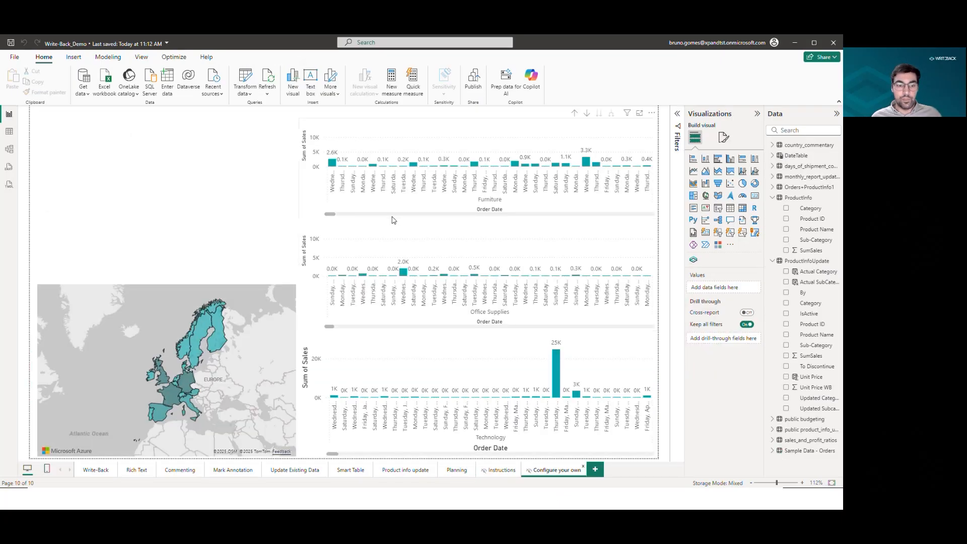
{"action": "left_click", "coordinate": [730, 245]}
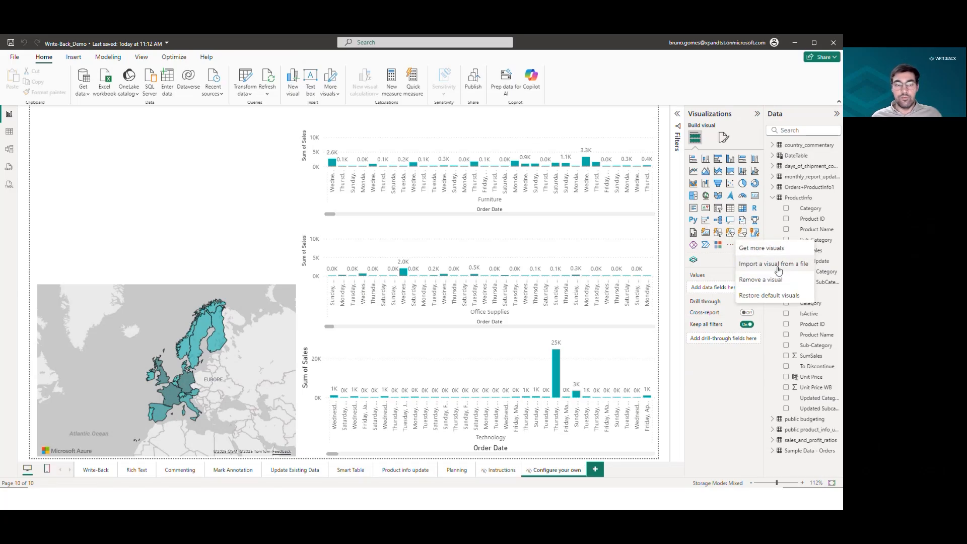
{"action": "left_click", "coordinate": [8, 58]}
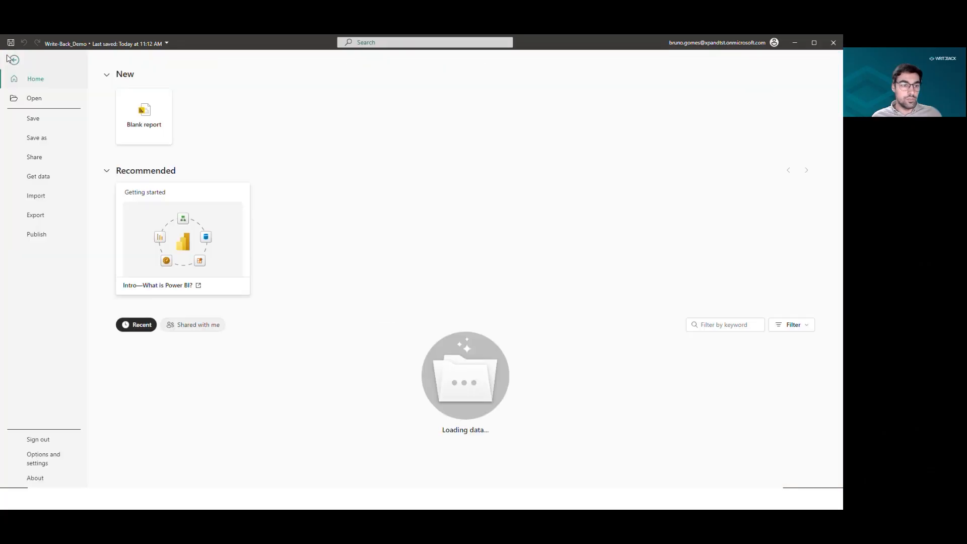
{"action": "left_click", "coordinate": [54, 463]}
{"action": "left_click", "coordinate": [153, 114]}
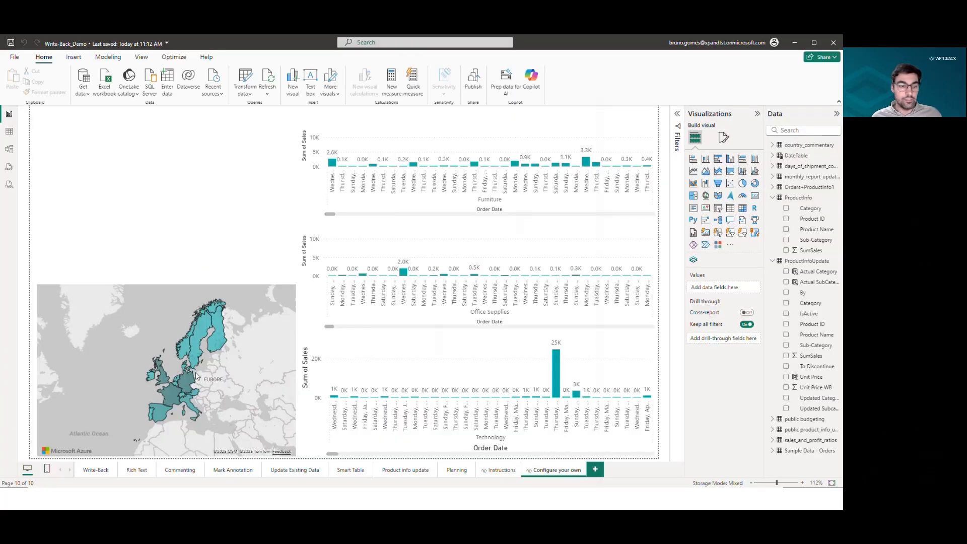
{"action": "left_click", "coordinate": [259, 409]}
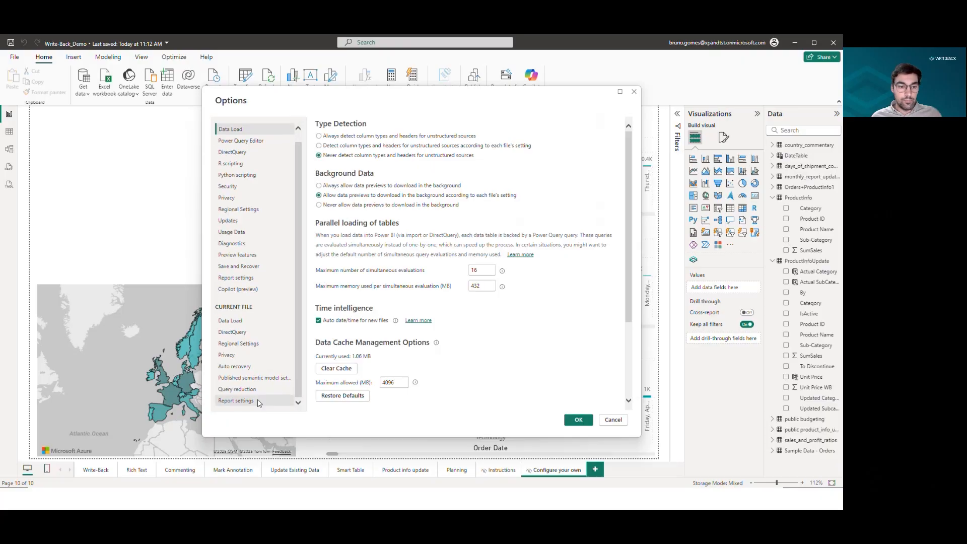
{"action": "left_click", "coordinate": [340, 385]}
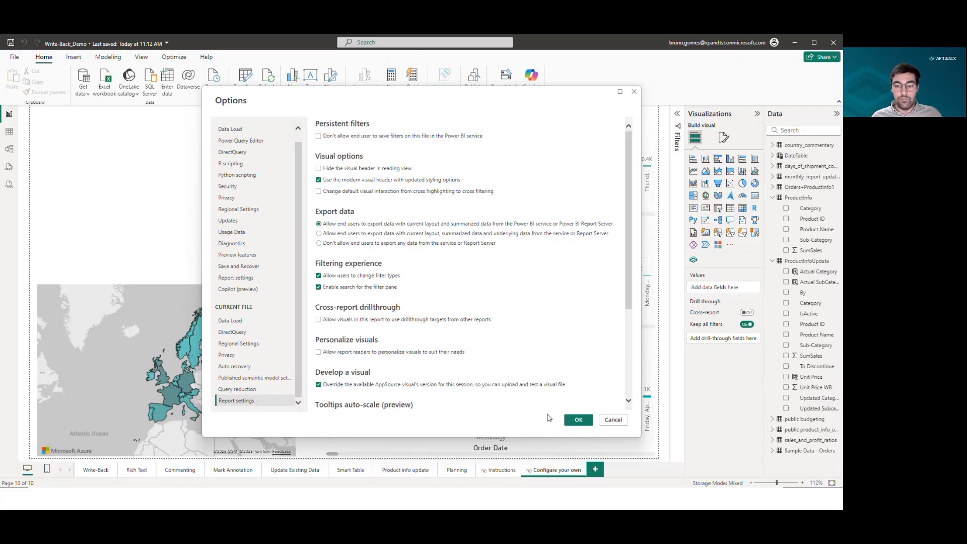
{"action": "left_click", "coordinate": [578, 419]}
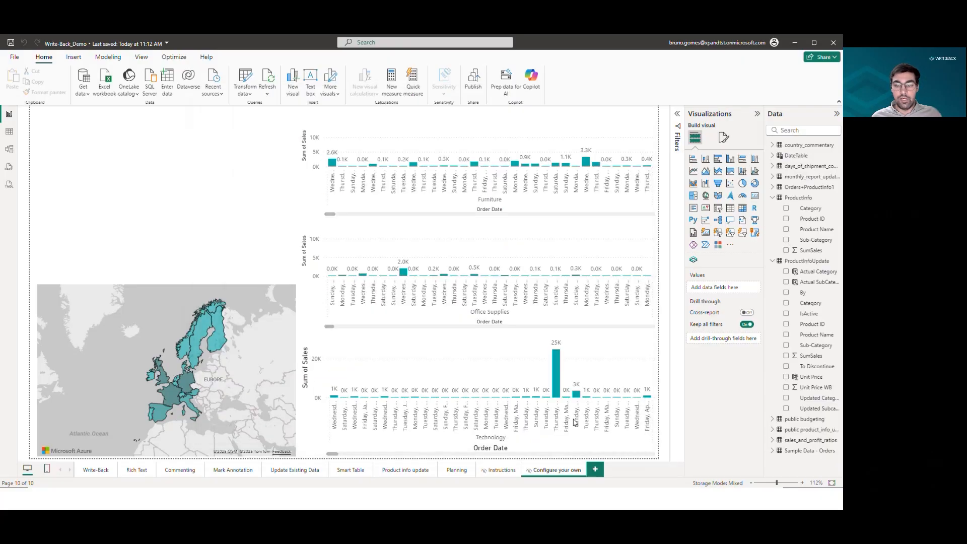
Import the writeback4powerbi.2.1.1.0.pbiviz visual from a local file, updating the existing version and choosing the local file.
{"action": "left_click", "coordinate": [730, 244]}
{"action": "left_click", "coordinate": [756, 263]}
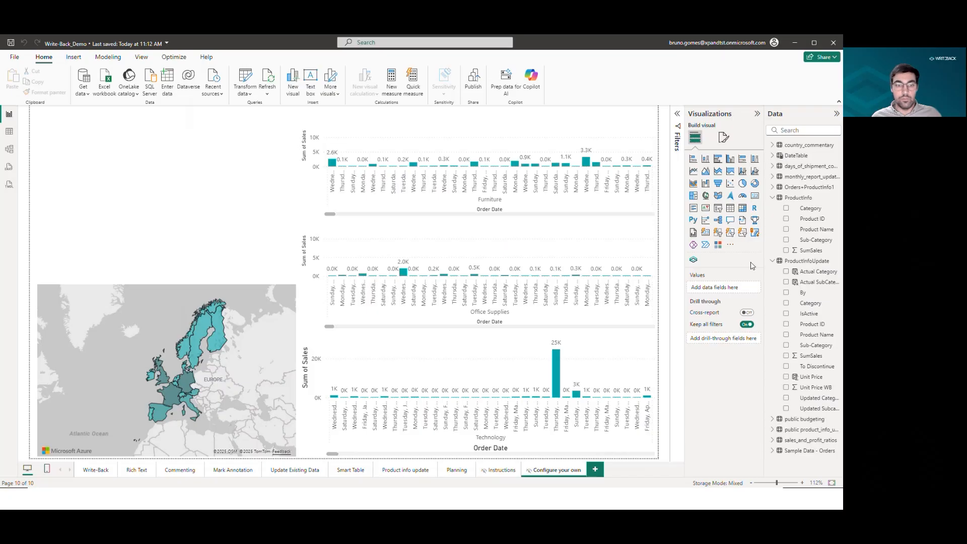
{"action": "scroll", "coordinate": [56, 182], "scroll_direction": "down", "scroll_amount": 5}
{"action": "scroll", "coordinate": [46, 199], "scroll_direction": "down", "scroll_amount": 2}
{"action": "left_click", "coordinate": [60, 160]}
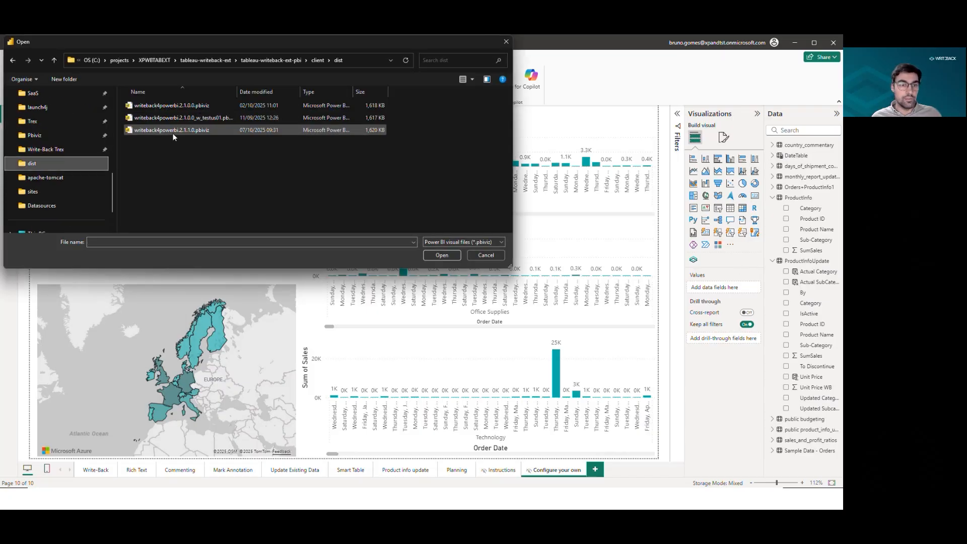
{"action": "left_click", "coordinate": [173, 132]}
{"action": "left_click", "coordinate": [454, 257]}
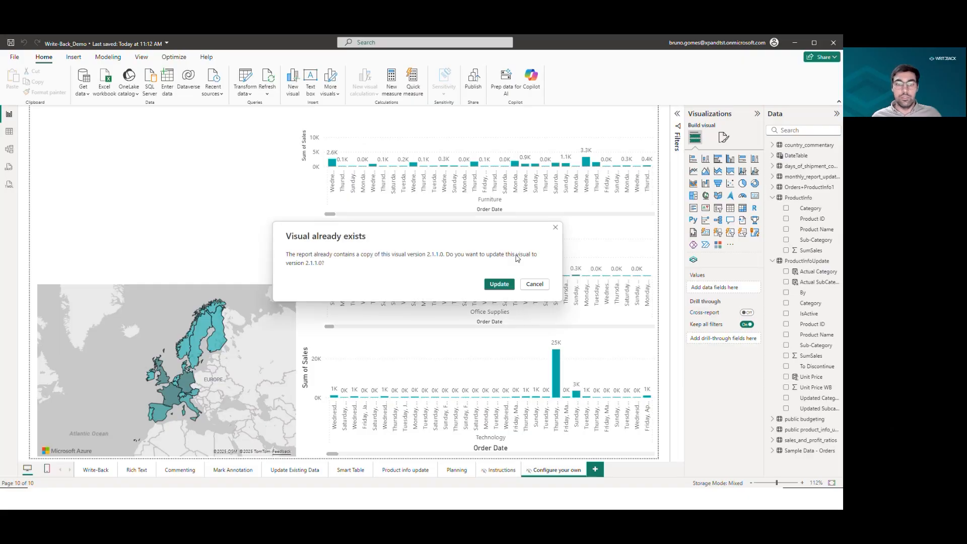
{"action": "left_click", "coordinate": [506, 287]}
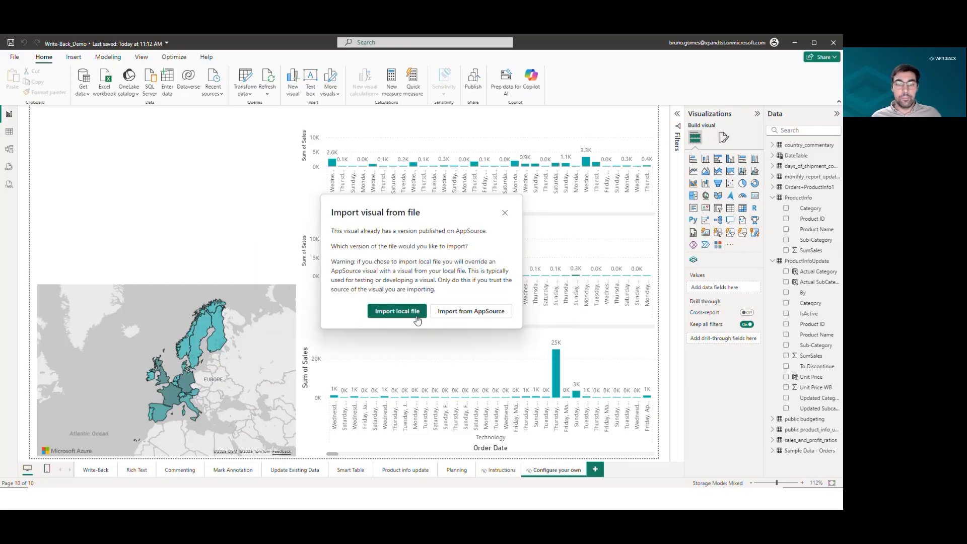
{"action": "left_click", "coordinate": [416, 312]}
{"action": "left_click", "coordinate": [490, 283]}
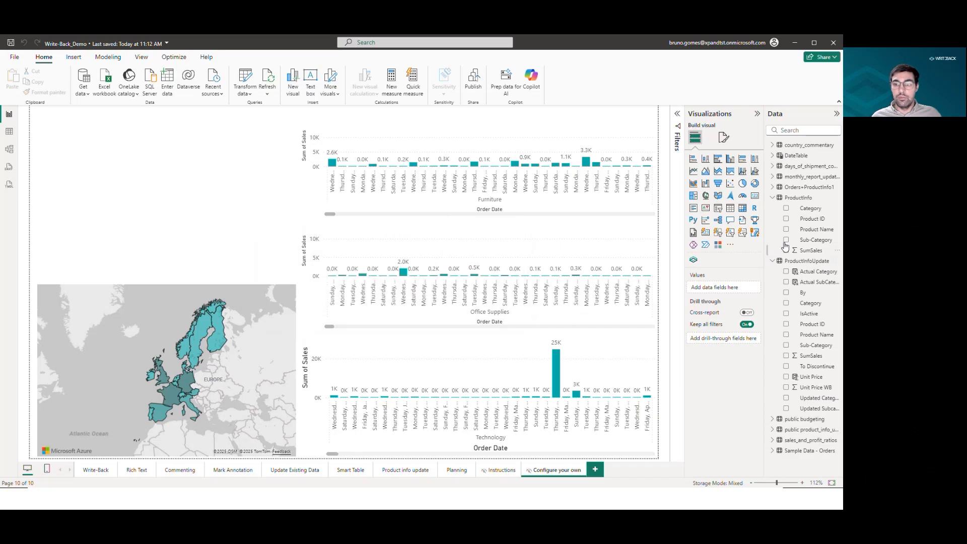
Add a Write-Back visual to the Configure your own page.
{"action": "left_click", "coordinate": [730, 245]}
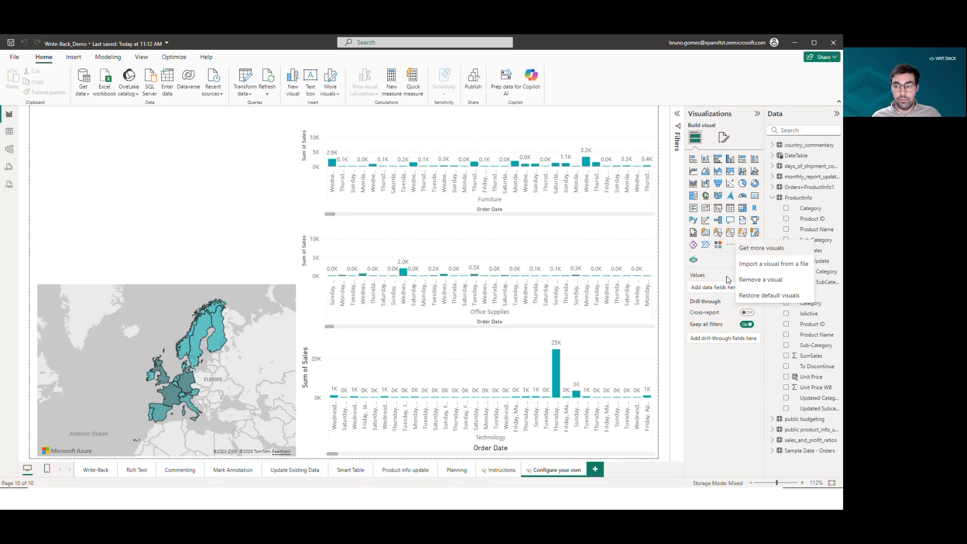
{"action": "left_click", "coordinate": [697, 261]}
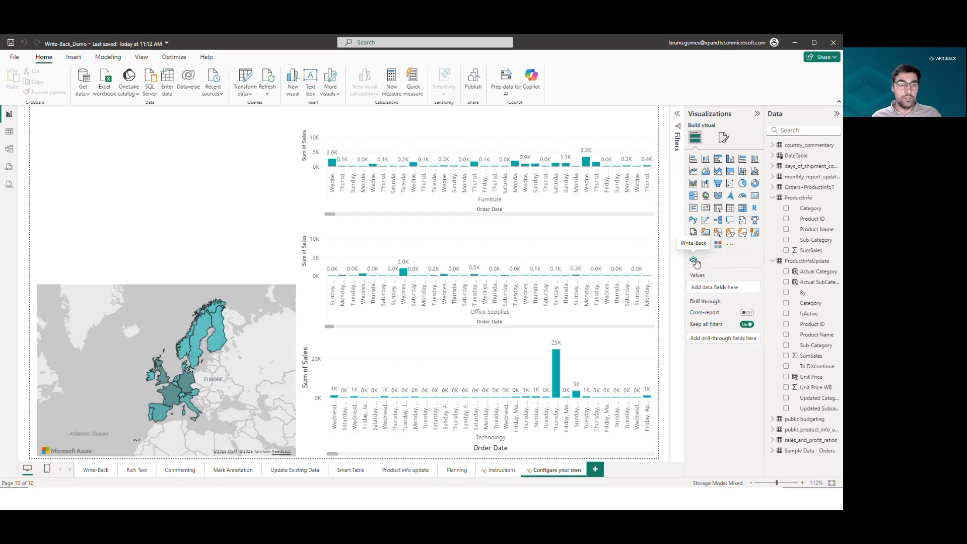
{"action": "left_click", "coordinate": [694, 261]}
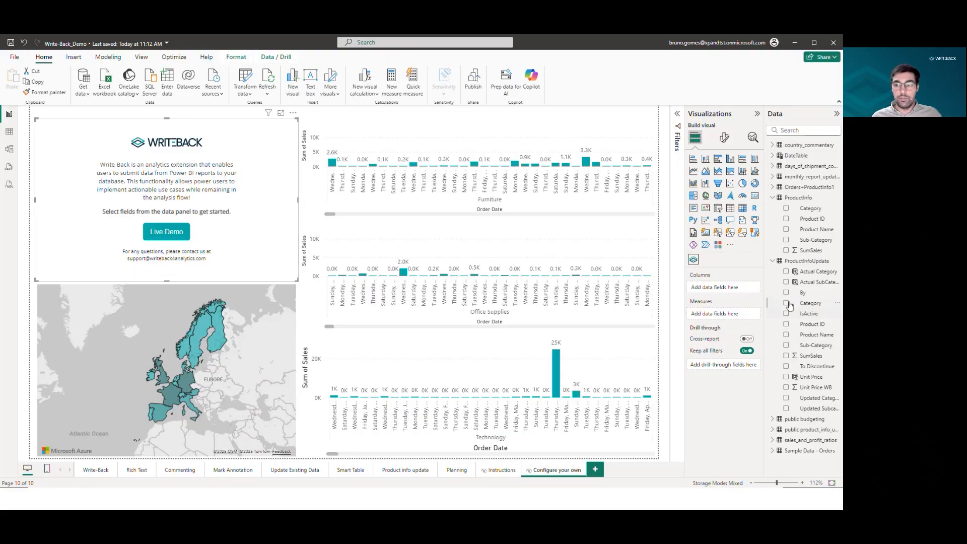
Add Country/Region from Sample Data - Orders to the new Write-Back visual.
{"action": "left_click", "coordinate": [774, 452]}
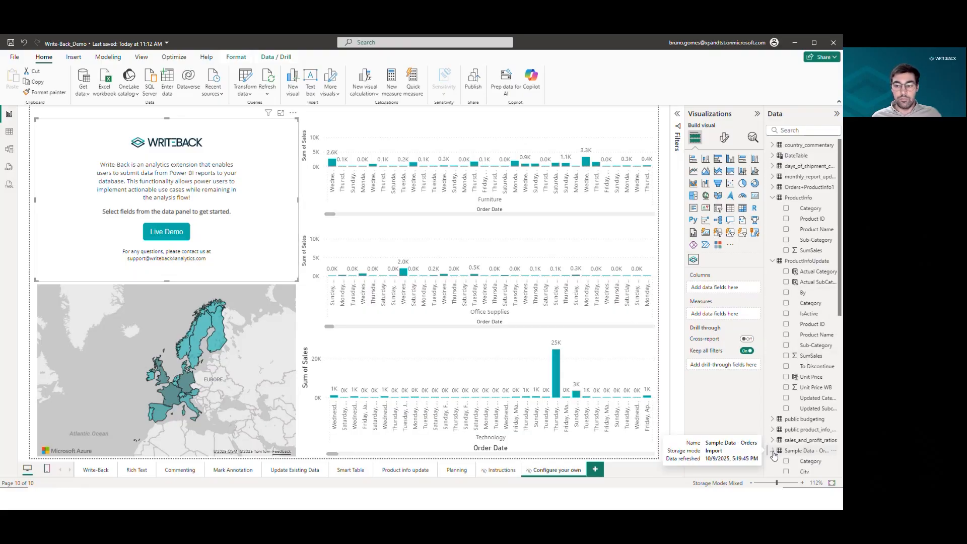
{"action": "left_click", "coordinate": [264, 316]}
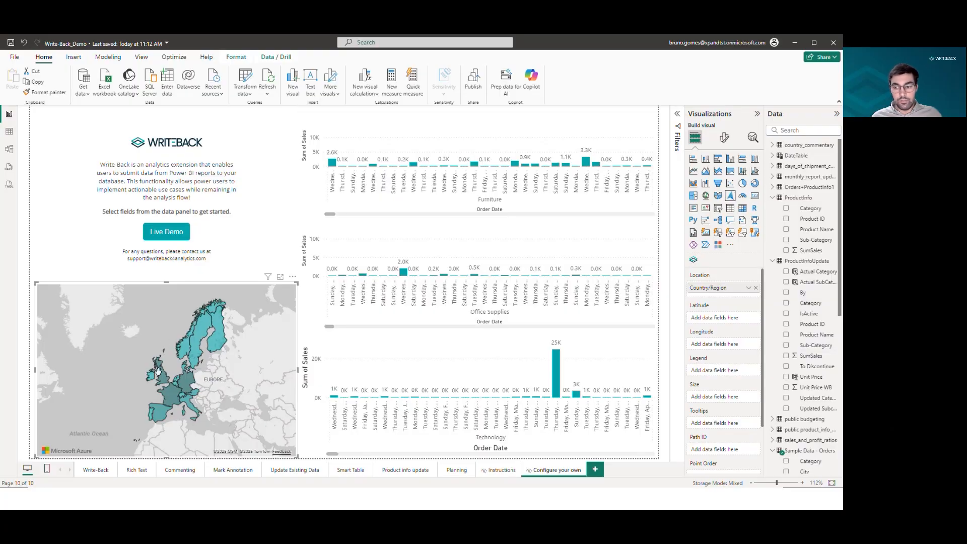
{"action": "scroll", "coordinate": [786, 371], "scroll_direction": "down", "scroll_amount": 3}
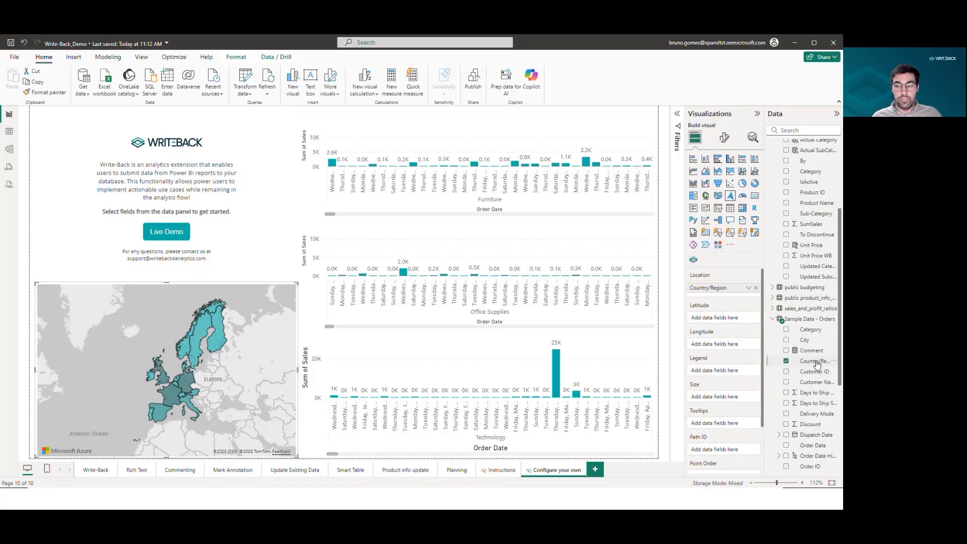
{"action": "left_click", "coordinate": [259, 251]}
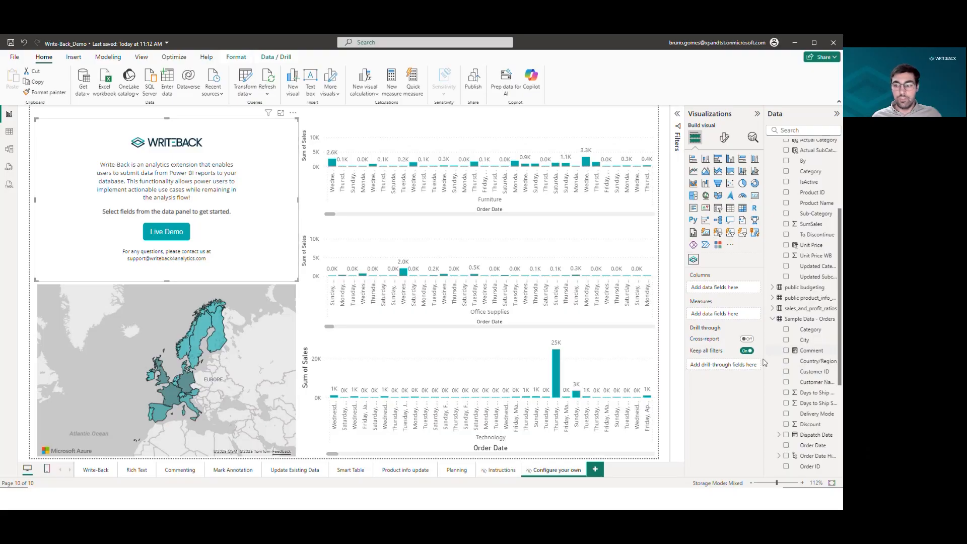
{"action": "left_click", "coordinate": [787, 361]}
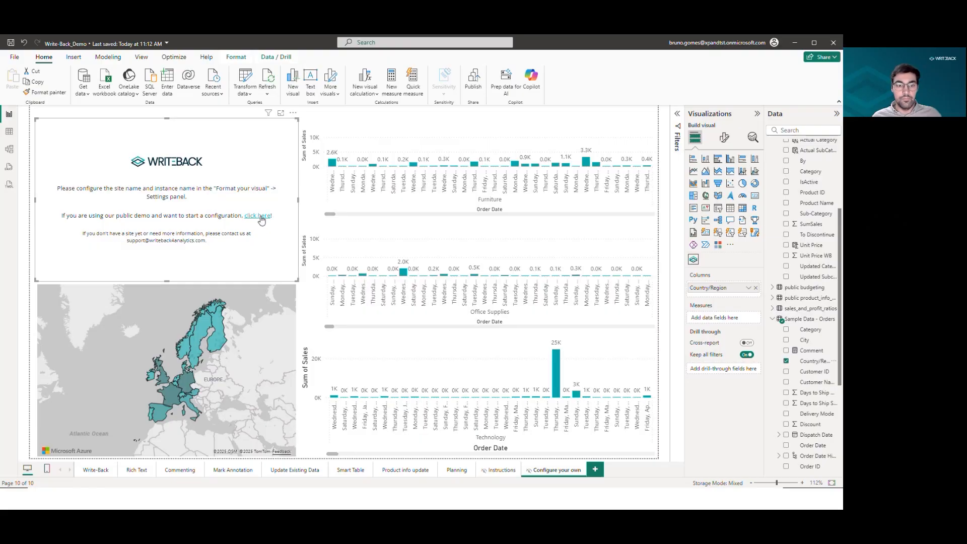
{"action": "left_click", "coordinate": [724, 137]}
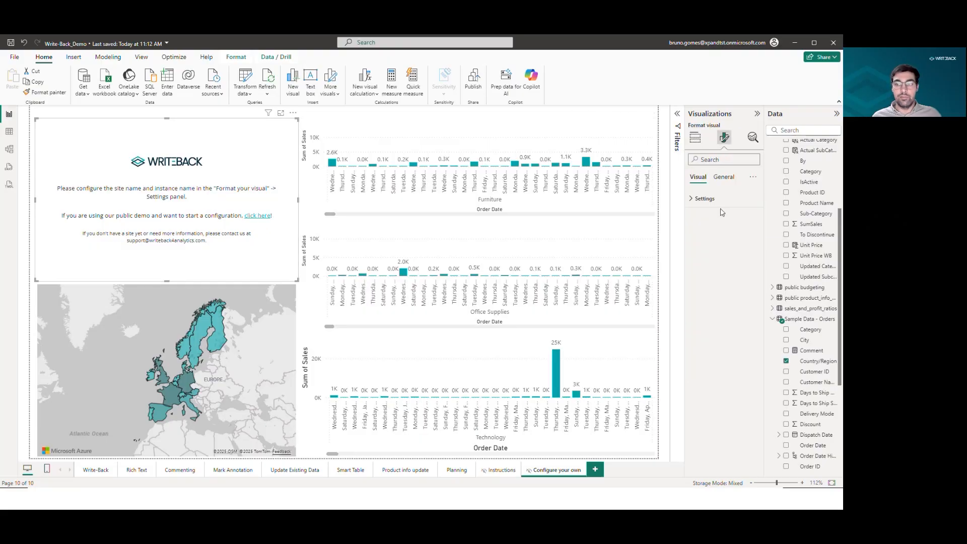
{"action": "left_click", "coordinate": [720, 204]}
{"action": "left_click", "coordinate": [726, 231]}
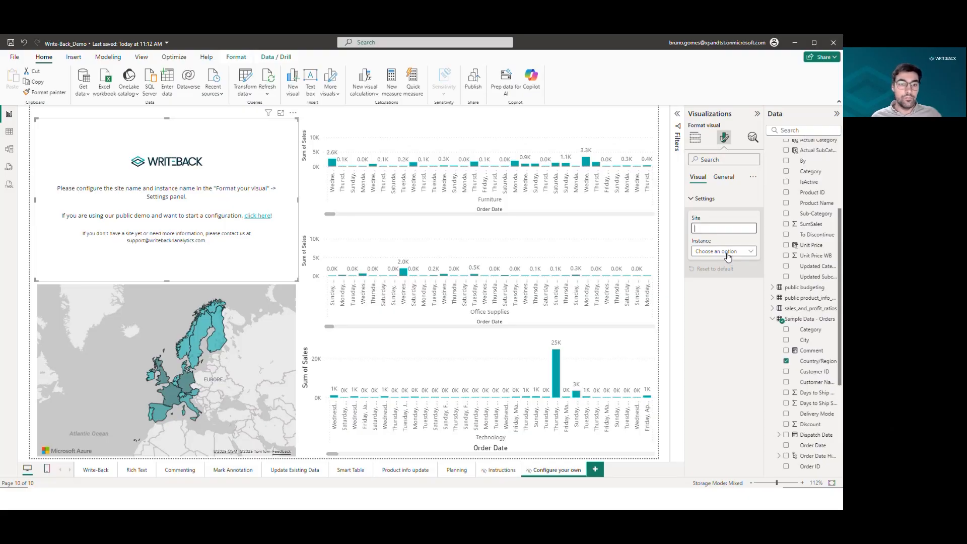
{"action": "left_click", "coordinate": [256, 218]}
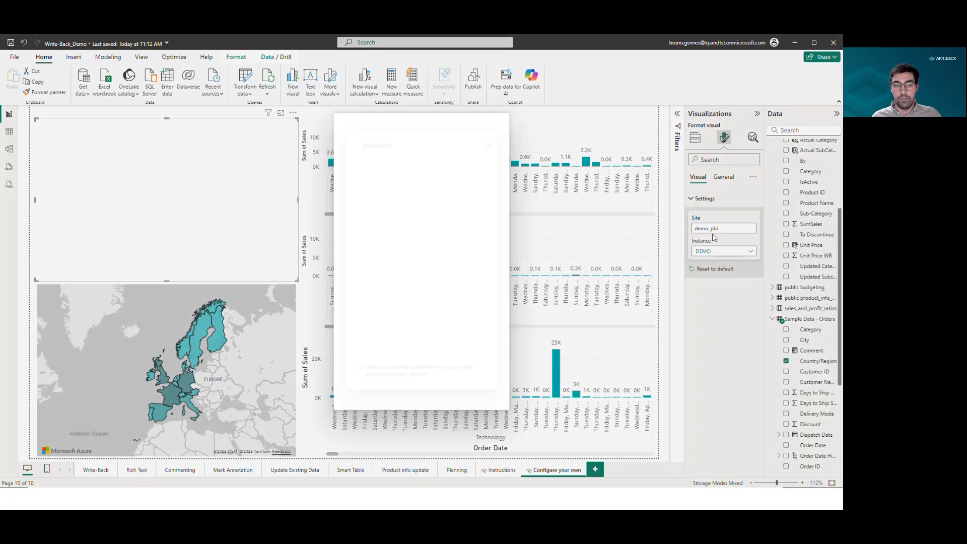
{"action": "left_click", "coordinate": [498, 126]}
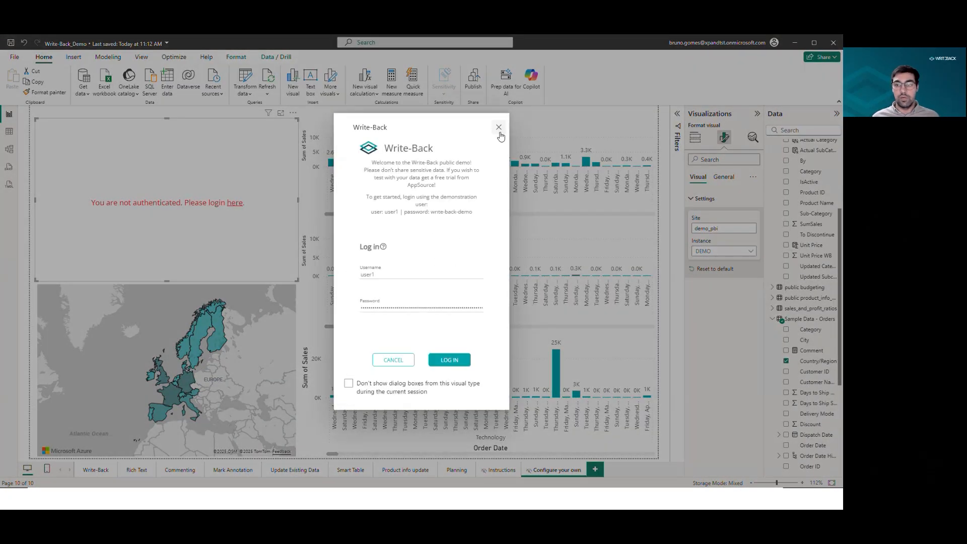
{"action": "left_click", "coordinate": [498, 126]}
Set the Write-Back visual's Site to webinar_pbi and its Instance to eu01.
{"action": "left_click", "coordinate": [733, 227]}
{"action": "key", "text": "ctrl+a"}
{"action": "type", "text": "webinar_pbi"}
{"action": "key", "text": "Return"}
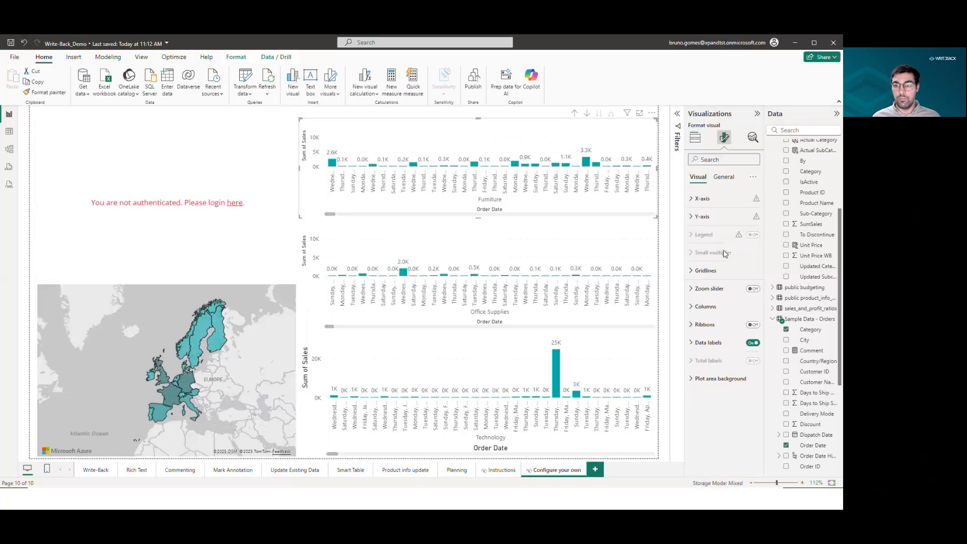
{"action": "left_click", "coordinate": [724, 177]}
{"action": "left_click", "coordinate": [701, 145]}
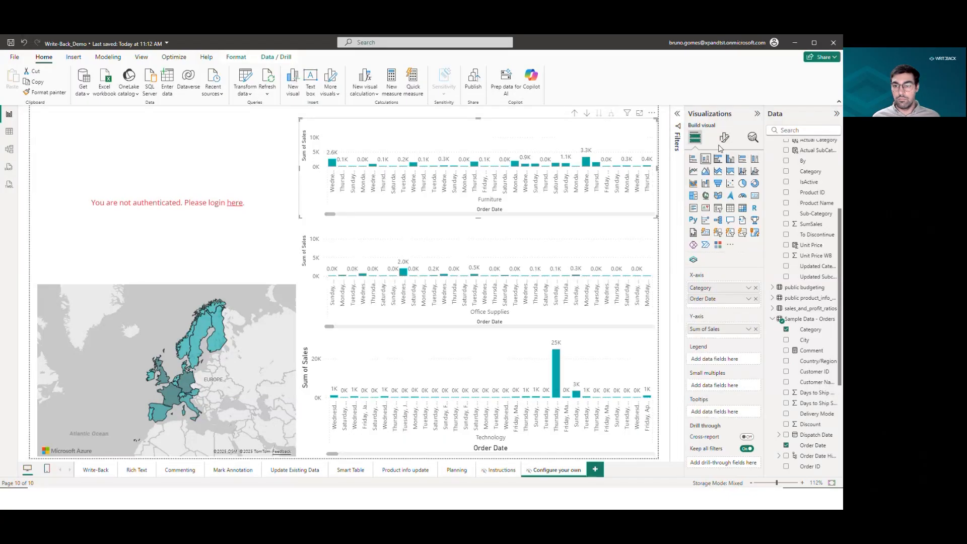
{"action": "left_click", "coordinate": [726, 139]}
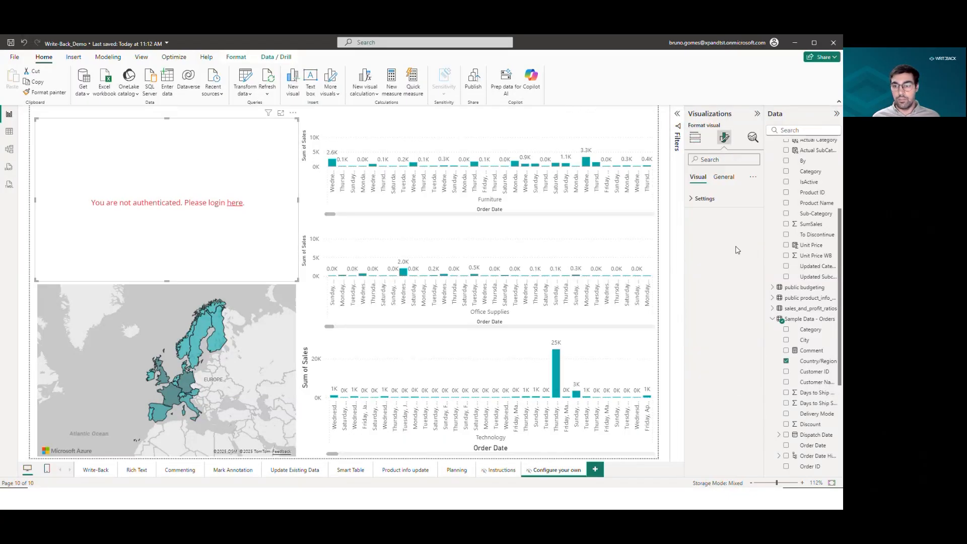
{"action": "left_click", "coordinate": [703, 199]}
{"action": "left_click", "coordinate": [723, 251]}
{"action": "left_click", "coordinate": [719, 283]}
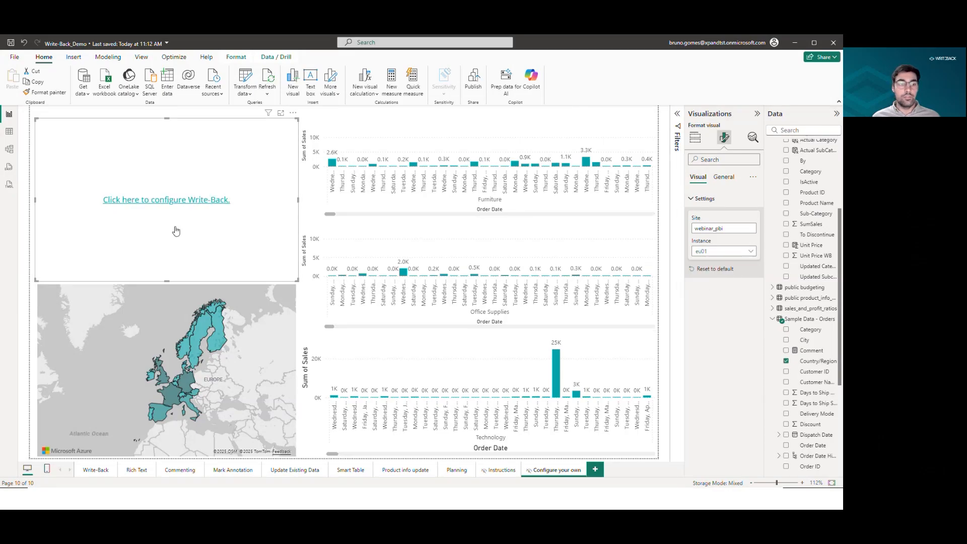
Open the Write-Back configuration, choose Inline Form and name the dataset Country forecast.
{"action": "left_click", "coordinate": [189, 201]}
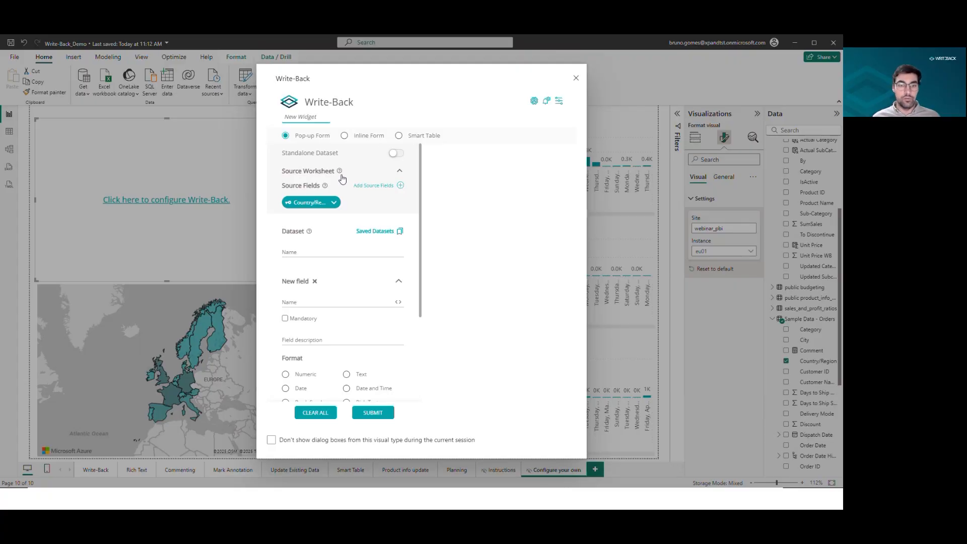
{"action": "left_click", "coordinate": [346, 137]}
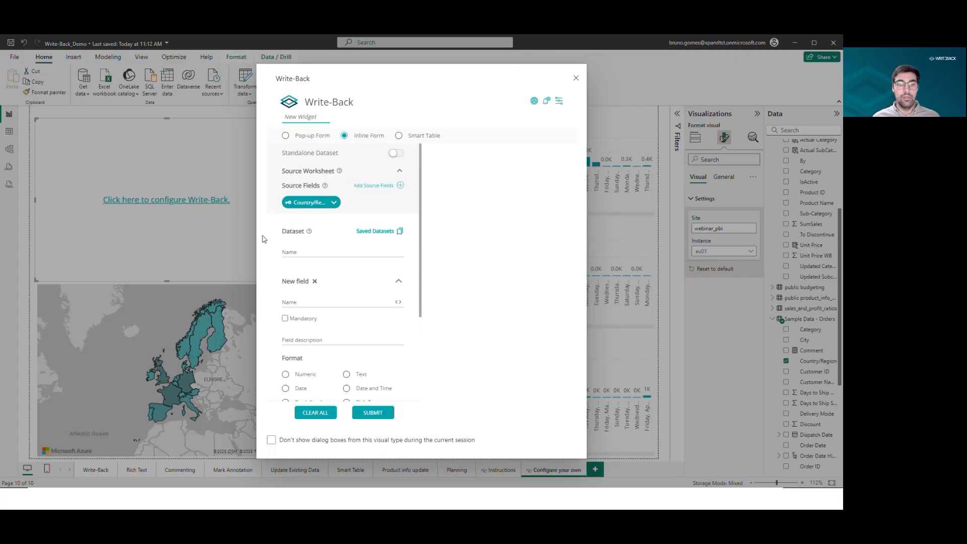
{"action": "left_click", "coordinate": [310, 252]}
{"action": "type", "text": "Contry"}
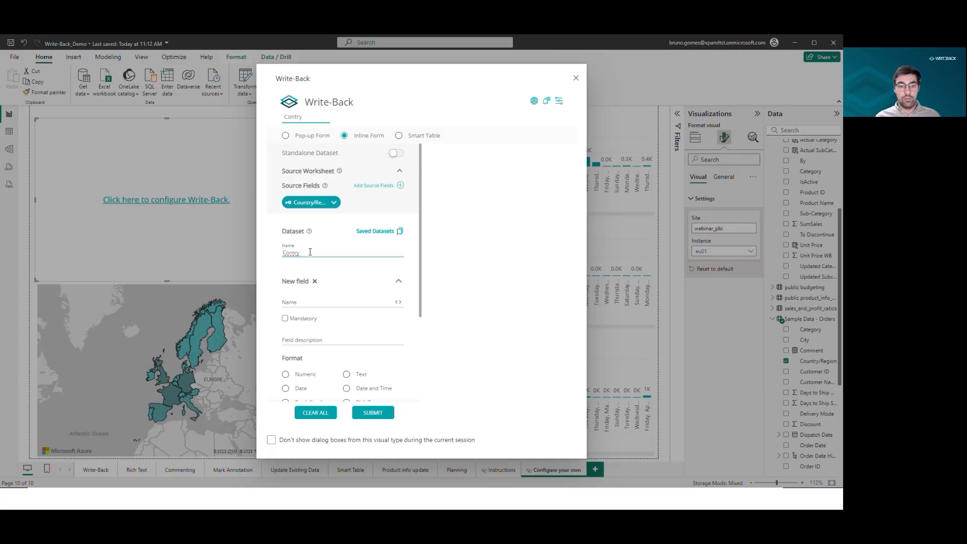
{"action": "type", "text": "ry forecast"}
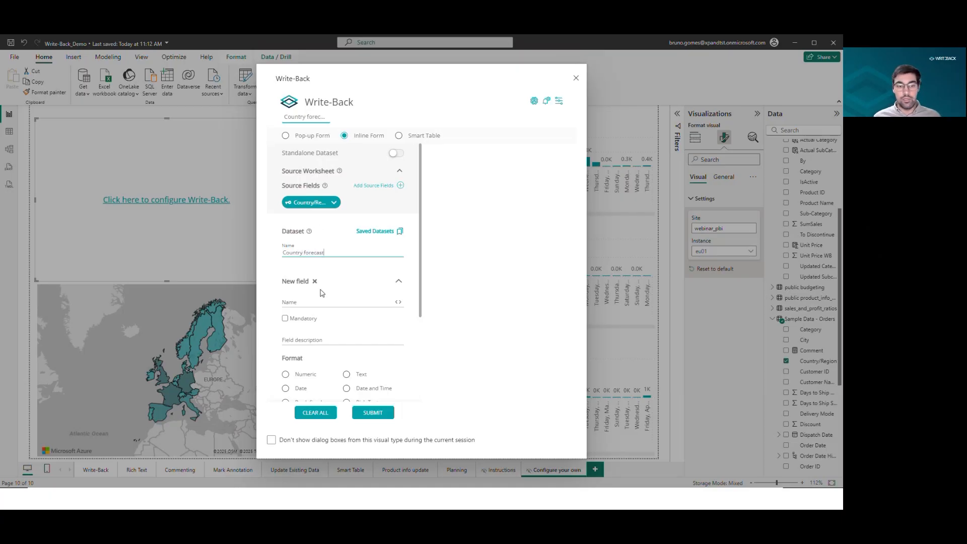
Name the first field Sales forecast and set its format to Numeric.
{"action": "scroll", "coordinate": [323, 290], "scroll_direction": "down", "scroll_amount": 1}
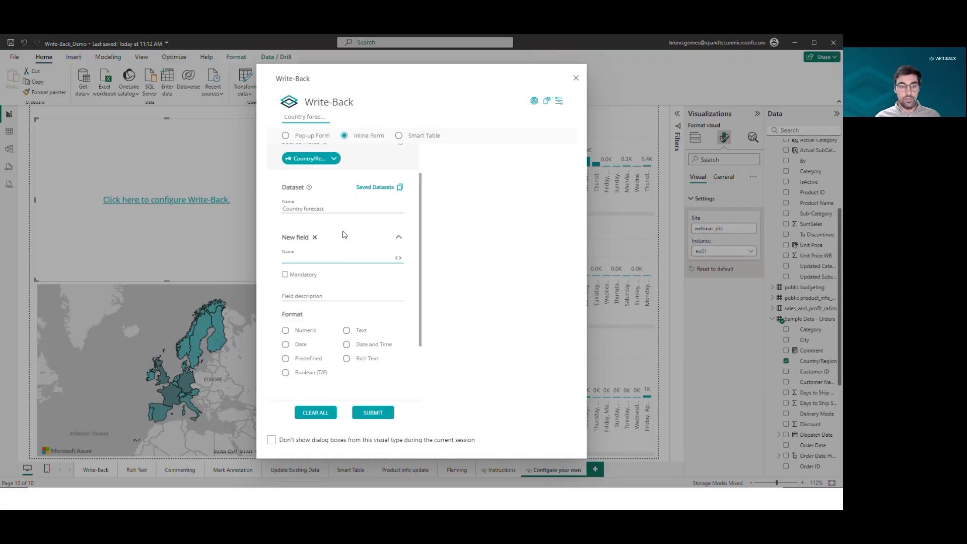
{"action": "type", "text": "ecast"}
{"action": "left_click", "coordinate": [312, 331]}
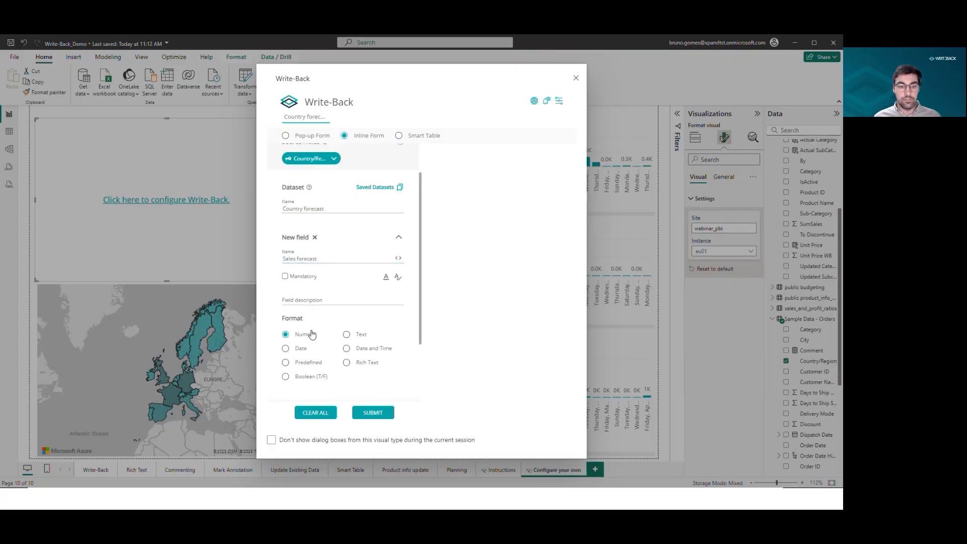
Add a second field named Cost Forecast with Numeric format.
{"action": "scroll", "coordinate": [312, 334], "scroll_direction": "down", "scroll_amount": 2}
{"action": "left_click", "coordinate": [397, 330]}
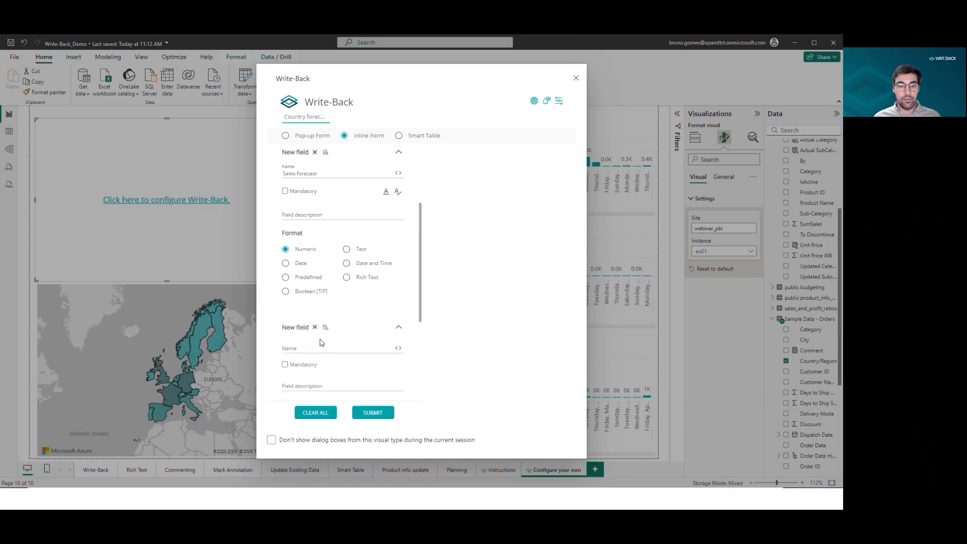
{"action": "left_click", "coordinate": [320, 347]}
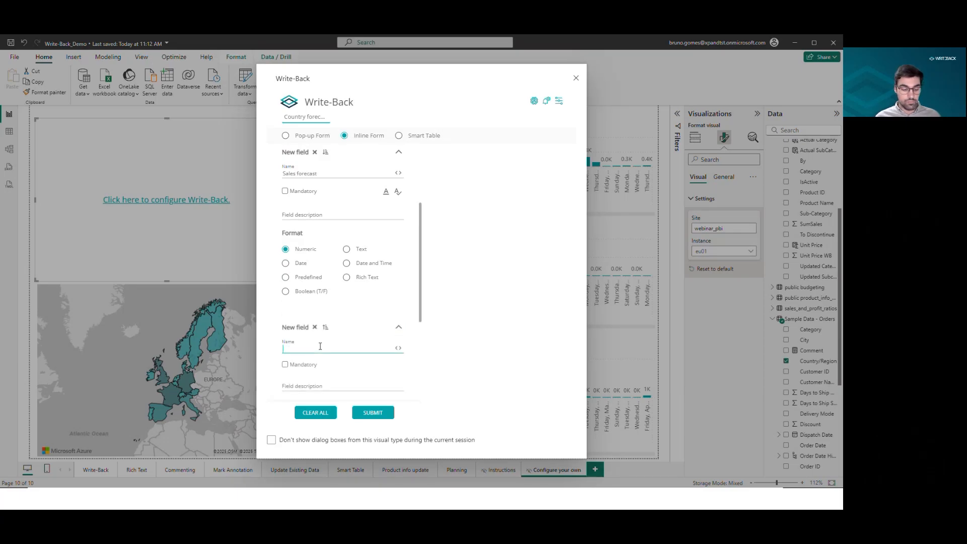
{"action": "type", "text": "Cost forecast"}
{"action": "scroll", "coordinate": [303, 310], "scroll_direction": "down", "scroll_amount": 3}
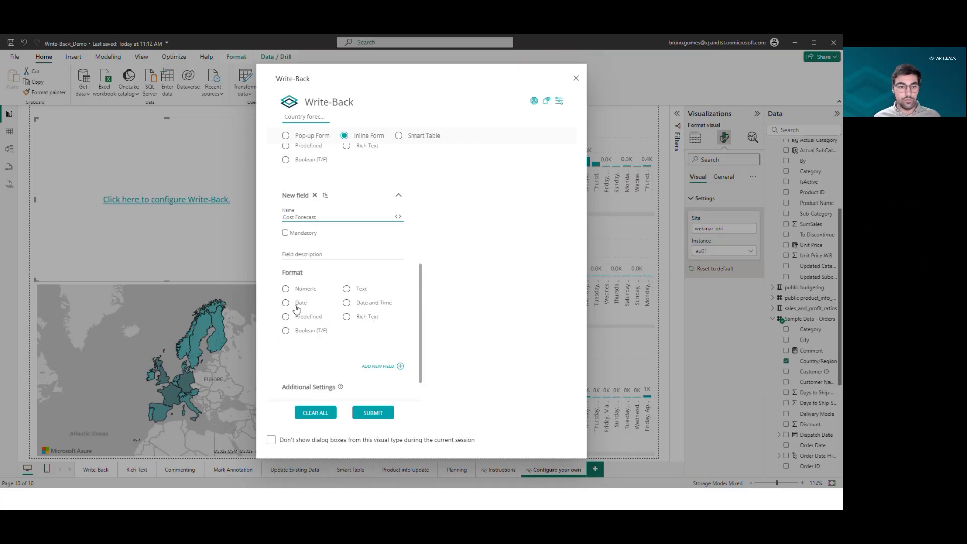
{"action": "left_click", "coordinate": [299, 290]}
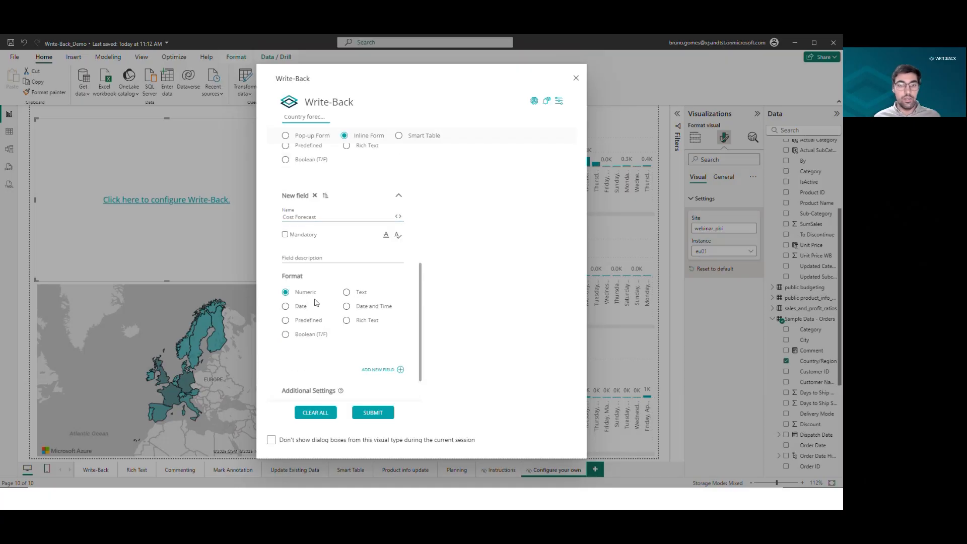
Enable a numeric mask on the Cost Forecast field with a $ prefix and padded zeros, testing it with 123142.
{"action": "left_click", "coordinate": [389, 234]}
{"action": "left_click", "coordinate": [403, 199]}
{"action": "left_click", "coordinate": [411, 206]}
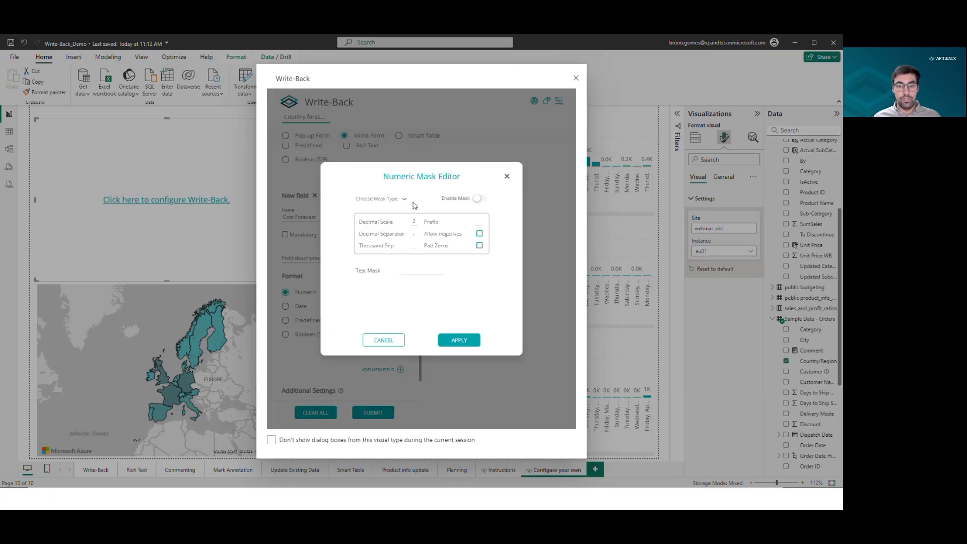
{"action": "left_click", "coordinate": [476, 199]}
{"action": "type", "text": "$"}
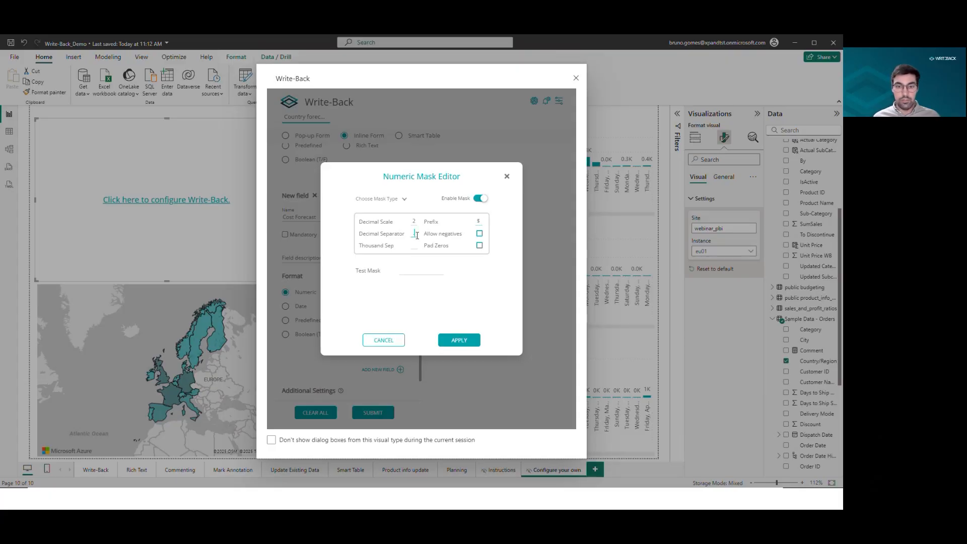
{"action": "left_click", "coordinate": [414, 270]}
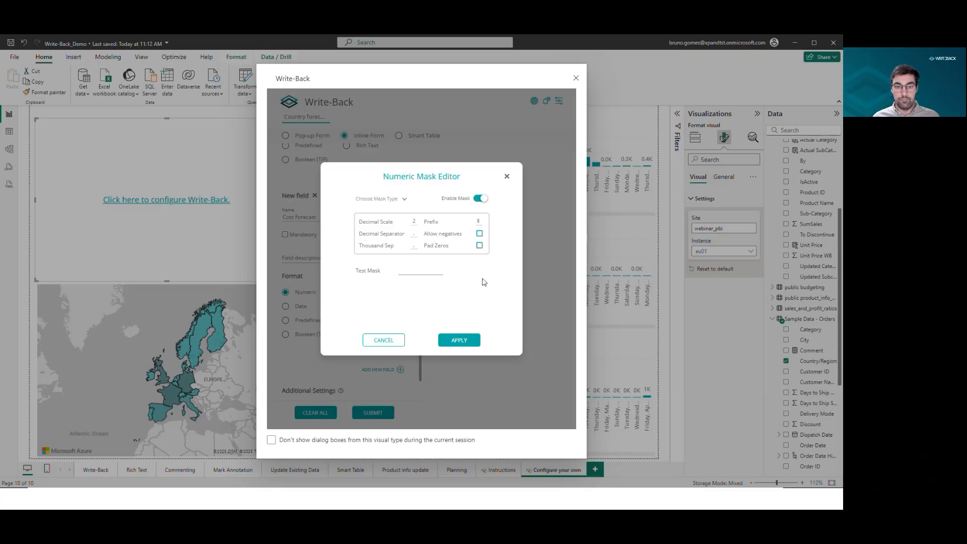
{"action": "type", "text": "123142"}
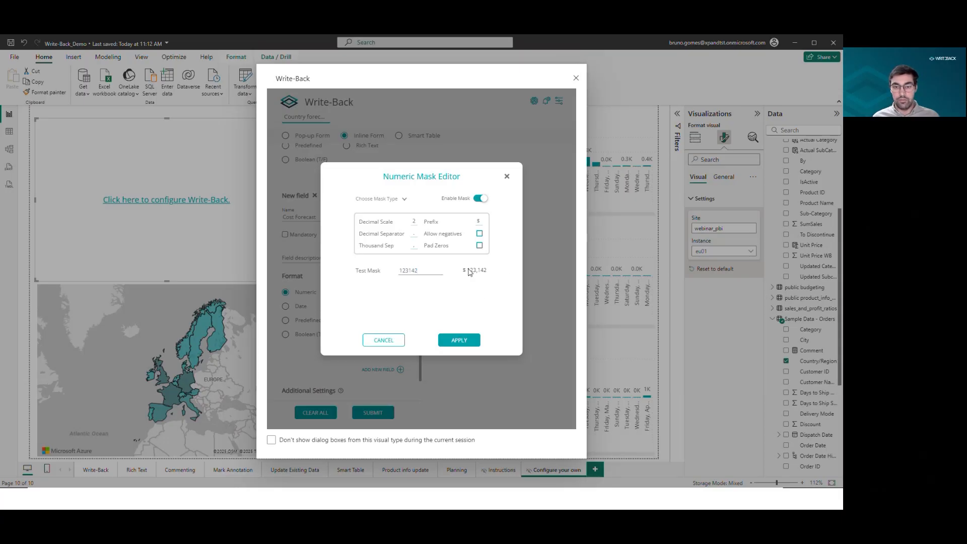
{"action": "left_click", "coordinate": [480, 246]}
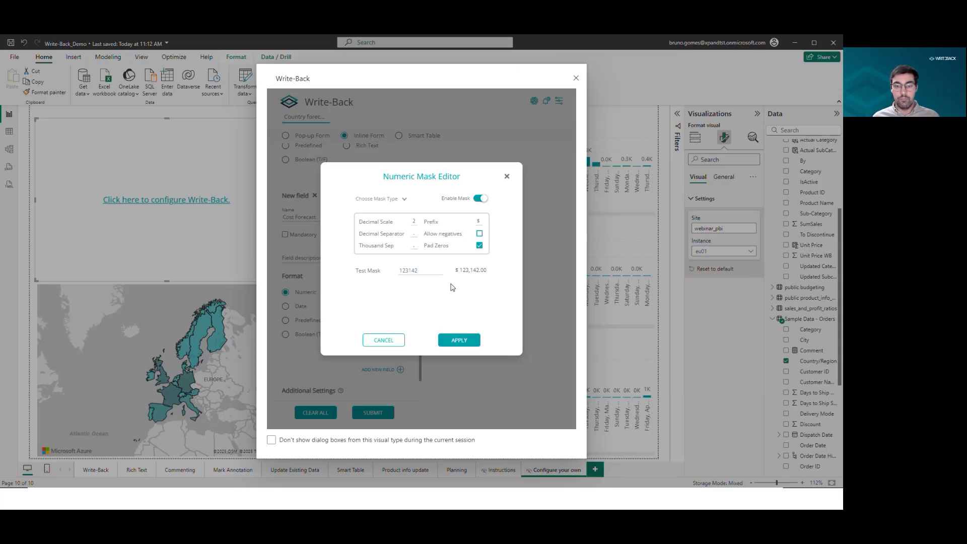
{"action": "left_click", "coordinate": [459, 341]}
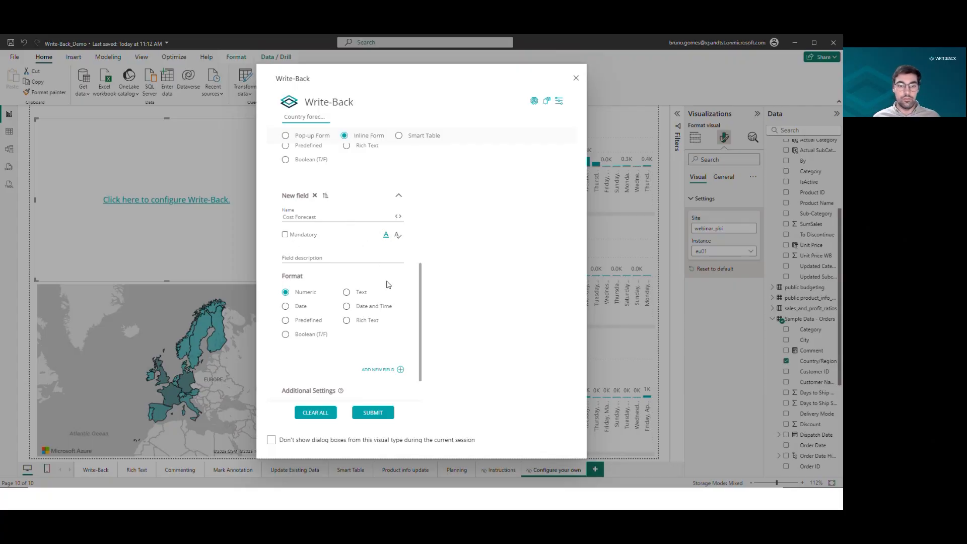
Add a third field named Justification with Text format and 3 textarea input lines.
{"action": "scroll", "coordinate": [392, 307], "scroll_direction": "down", "scroll_amount": 1}
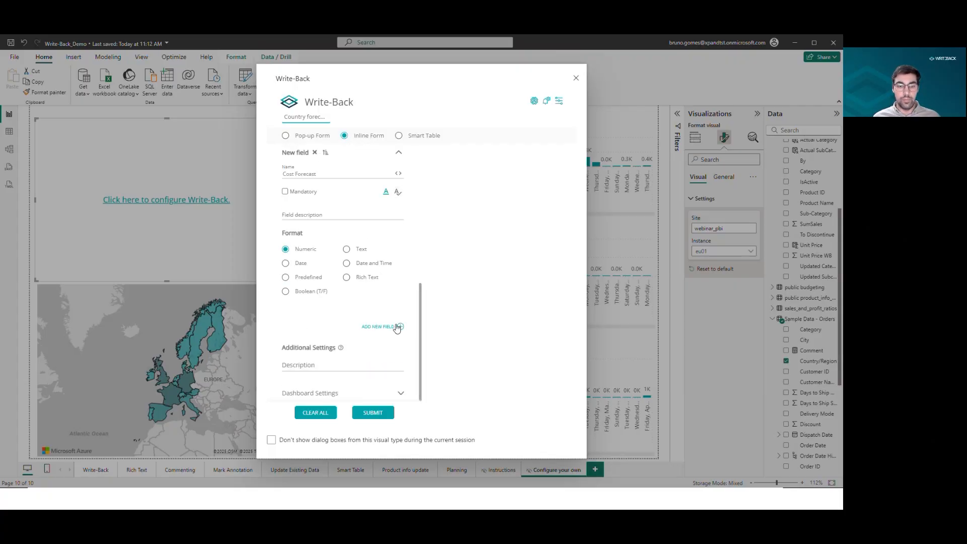
{"action": "left_click", "coordinate": [398, 327]}
{"action": "scroll", "coordinate": [312, 303], "scroll_direction": "down", "scroll_amount": 2}
{"action": "scroll", "coordinate": [313, 303], "scroll_direction": "down", "scroll_amount": 1}
{"action": "left_click", "coordinate": [313, 222]}
{"action": "type", "text": "Justifcation"}
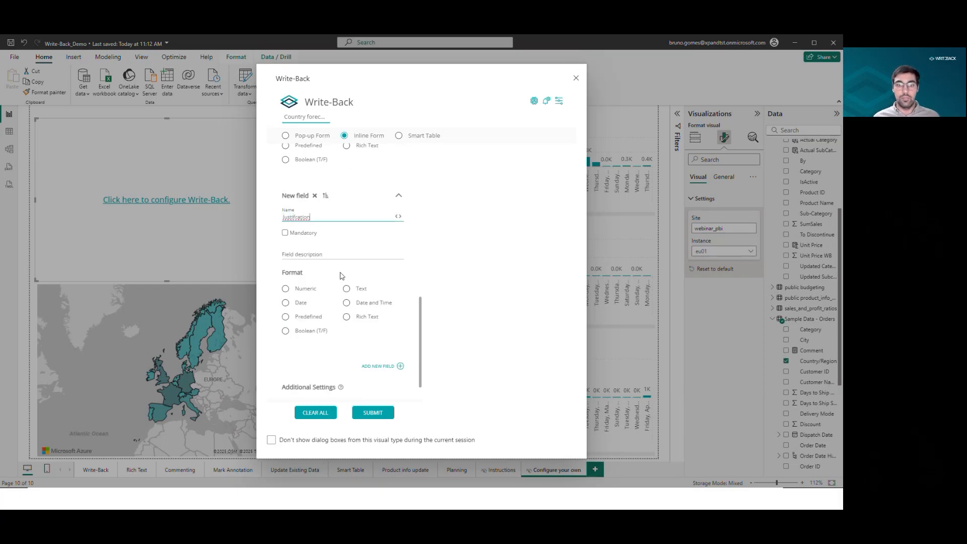
{"action": "left_click", "coordinate": [354, 291]}
{"action": "scroll", "coordinate": [348, 296], "scroll_direction": "down", "scroll_amount": 1}
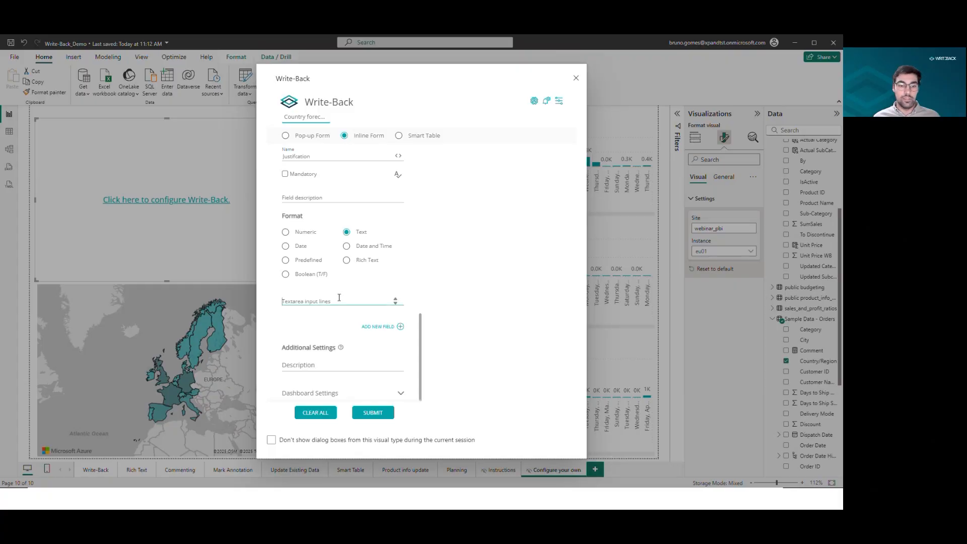
{"action": "type", "text": "3"}
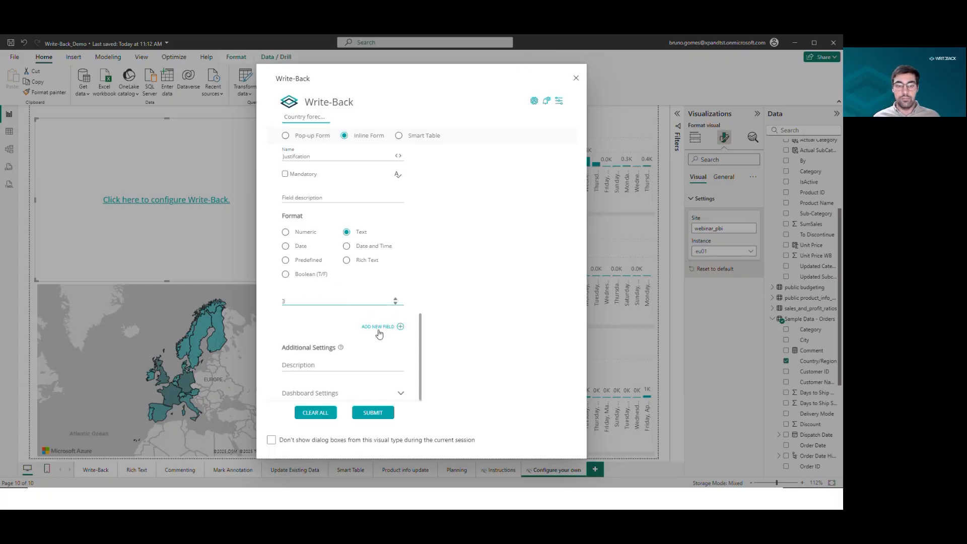
Add a fourth field named Final or draft? with Boolean (T/F) format.
{"action": "left_click", "coordinate": [397, 328]}
{"action": "left_click", "coordinate": [325, 181]}
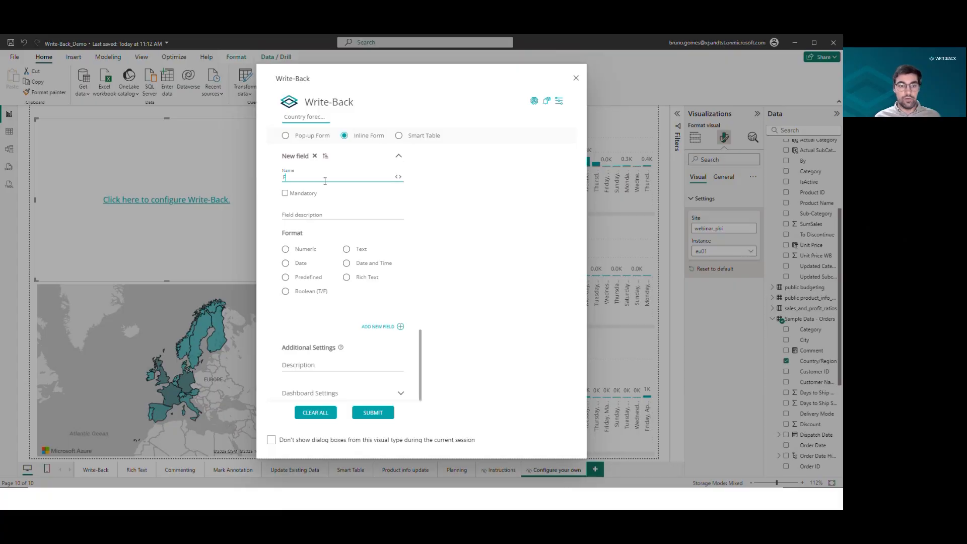
{"action": "type", "text": "Final or draft?"}
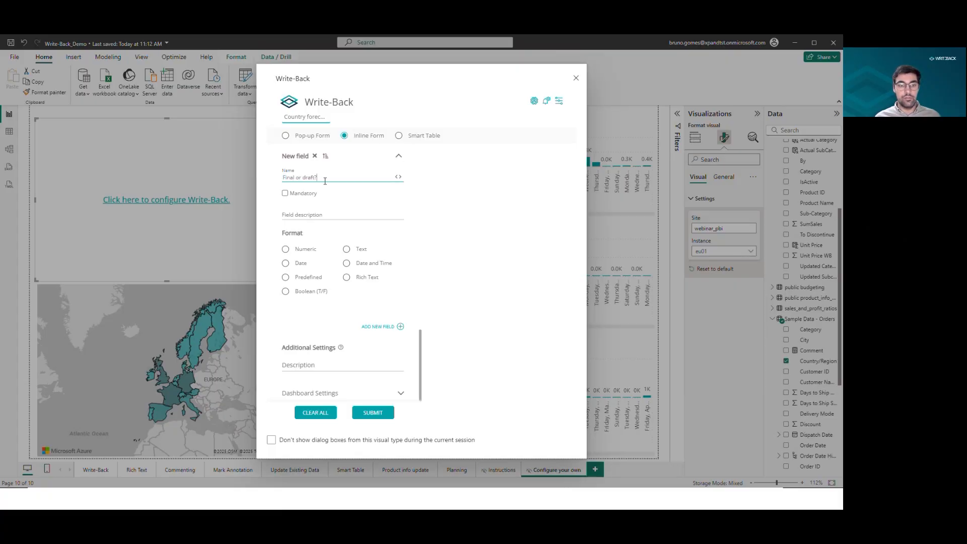
{"action": "left_click", "coordinate": [308, 292]}
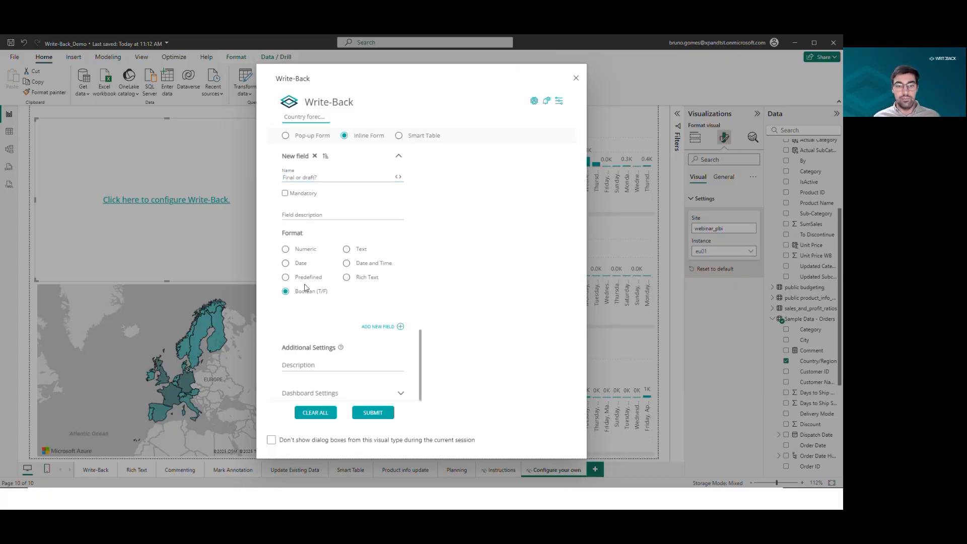
Expand the dashboard settings and submit the Write-Back configuration.
{"action": "left_click", "coordinate": [401, 394]}
{"action": "scroll", "coordinate": [412, 360], "scroll_direction": "down", "scroll_amount": 4}
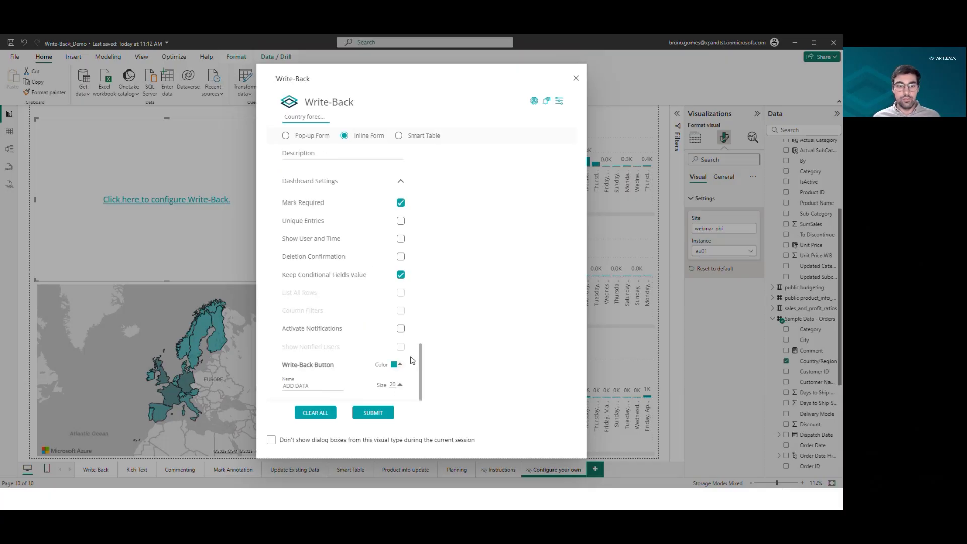
{"action": "left_click", "coordinate": [369, 414]}
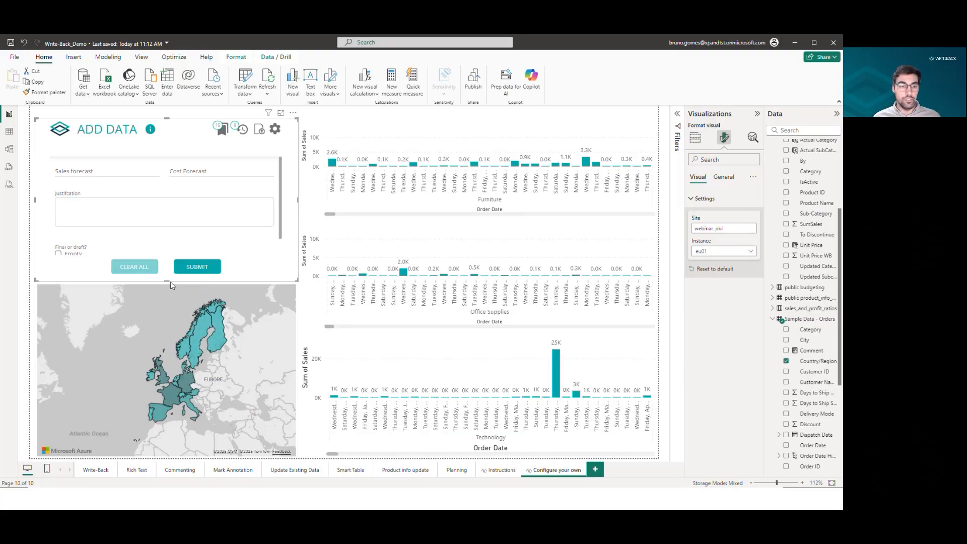
Enlarge the Write-Back form visual downward and move the map's top edge below it.
{"action": "left_click_drag", "start_coordinate": [165, 282], "coordinate": [166, 292]}
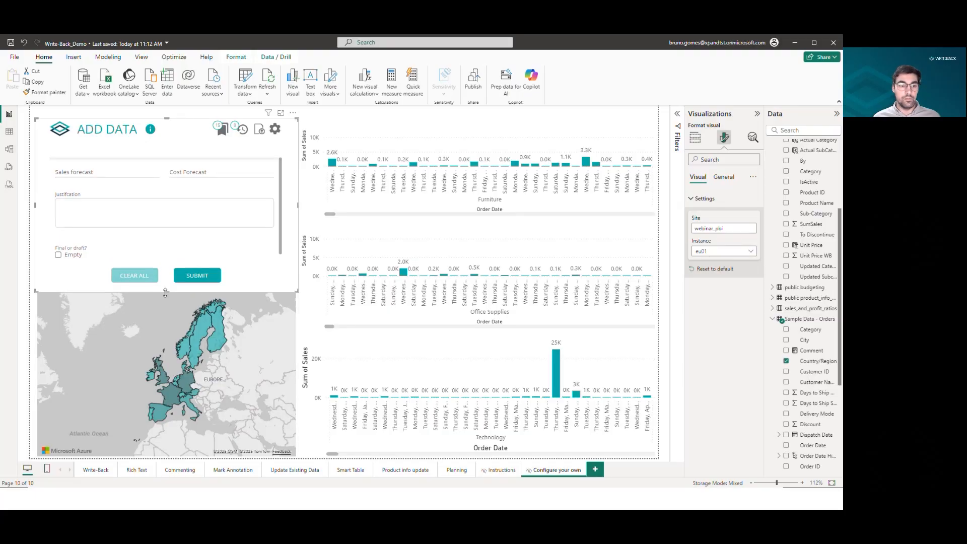
{"action": "left_click", "coordinate": [160, 309]}
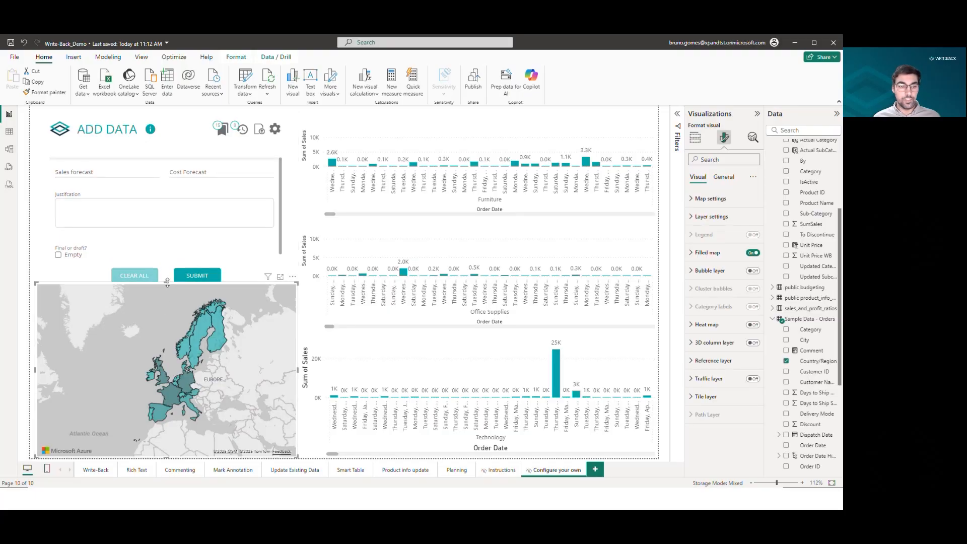
{"action": "left_click_drag", "start_coordinate": [166, 283], "coordinate": [166, 293]}
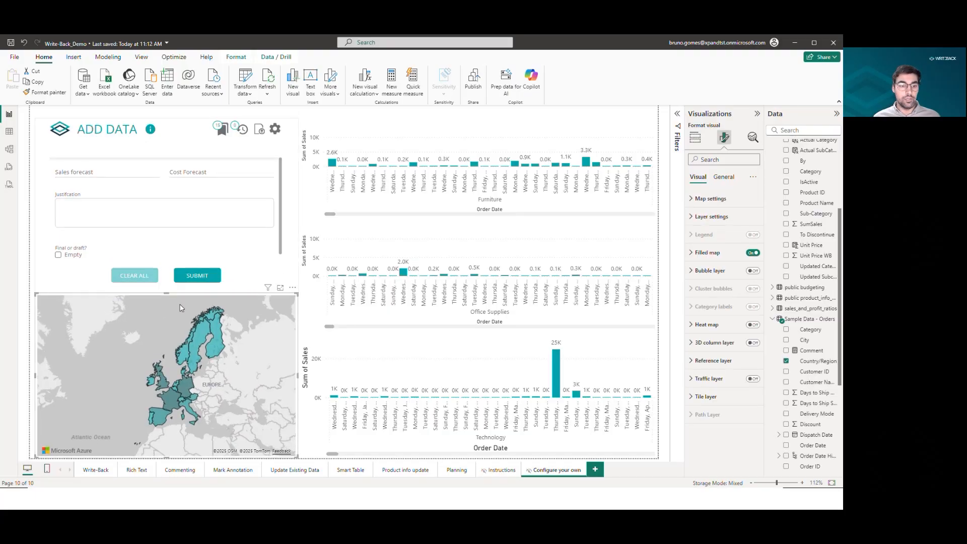
Select Sweden and then Finland on the map as the form's context, showing the selected-country panel.
{"action": "left_click", "coordinate": [199, 334]}
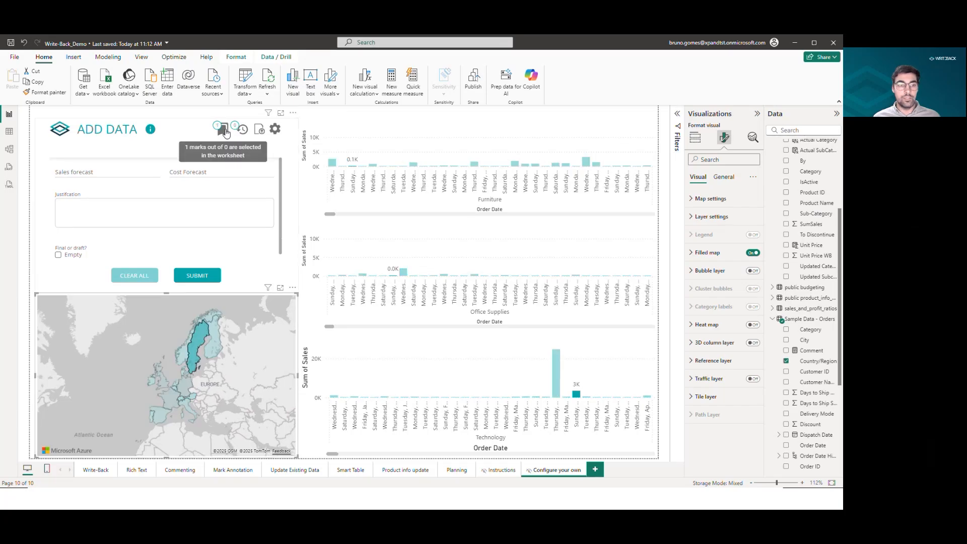
{"action": "left_click", "coordinate": [226, 133]}
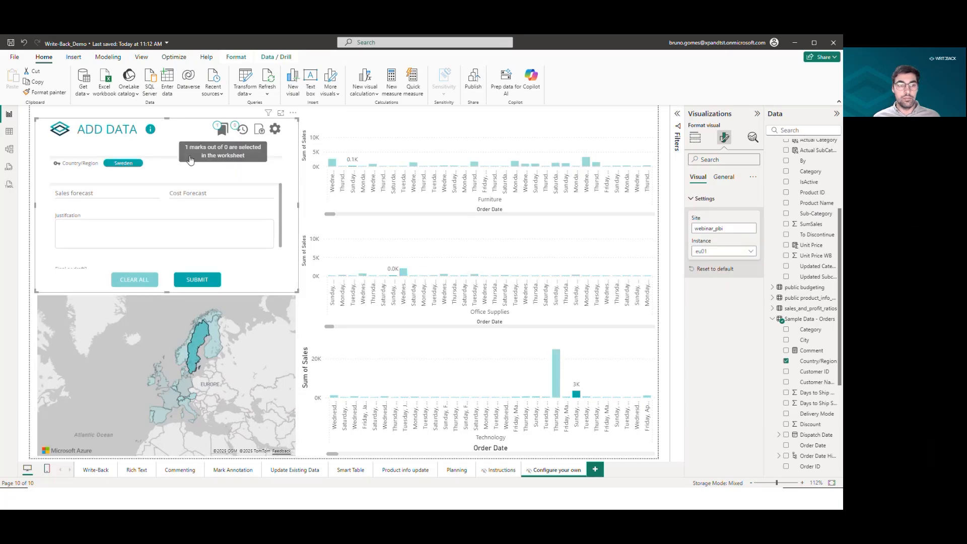
{"action": "left_click", "coordinate": [217, 347]}
{"action": "left_click", "coordinate": [217, 346]}
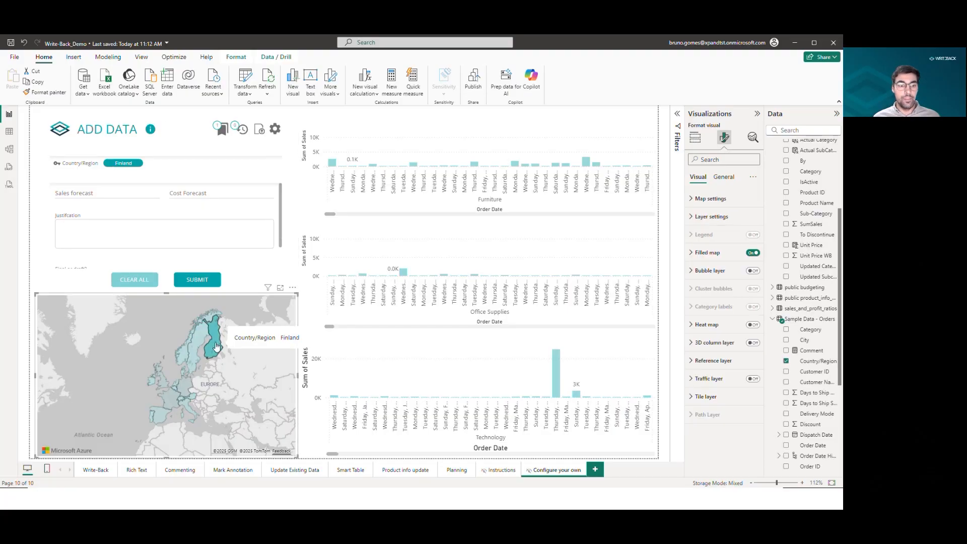
{"action": "left_click", "coordinate": [228, 131]}
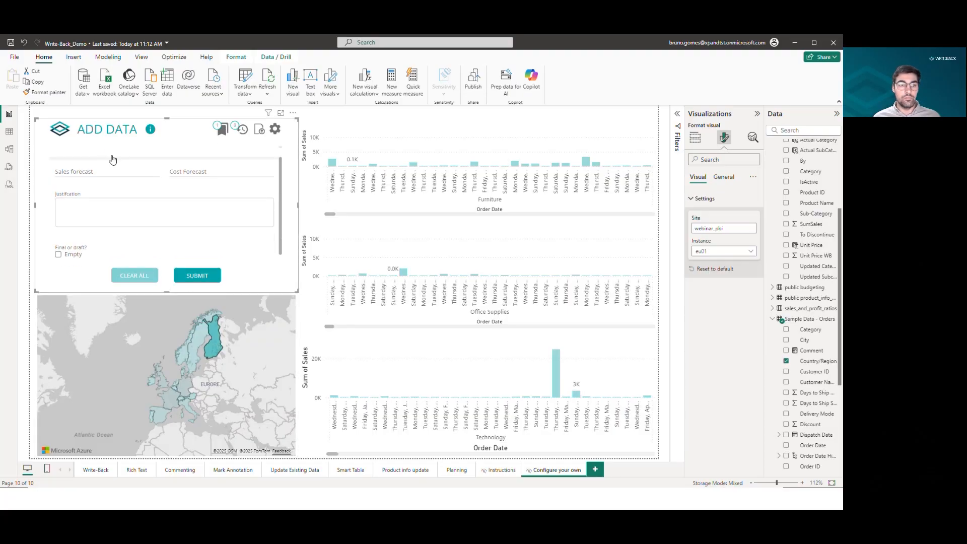
Enter 50,000 as the Sales forecast and $40,000.00 as the Cost Forecast.
{"action": "left_click", "coordinate": [100, 170]}
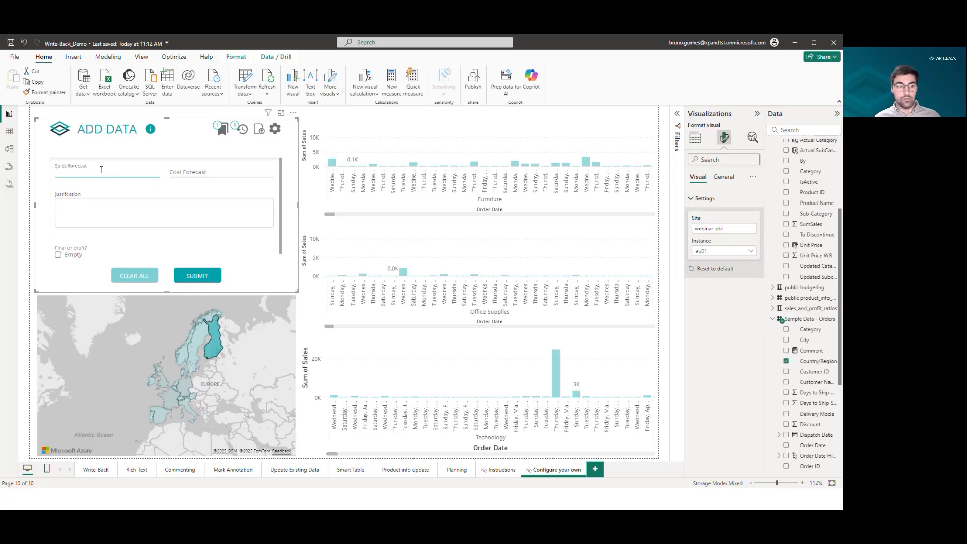
{"action": "type", "text": "5.000"}
{"action": "key", "text": "Tab"}
{"action": "type", "text": "1000"}
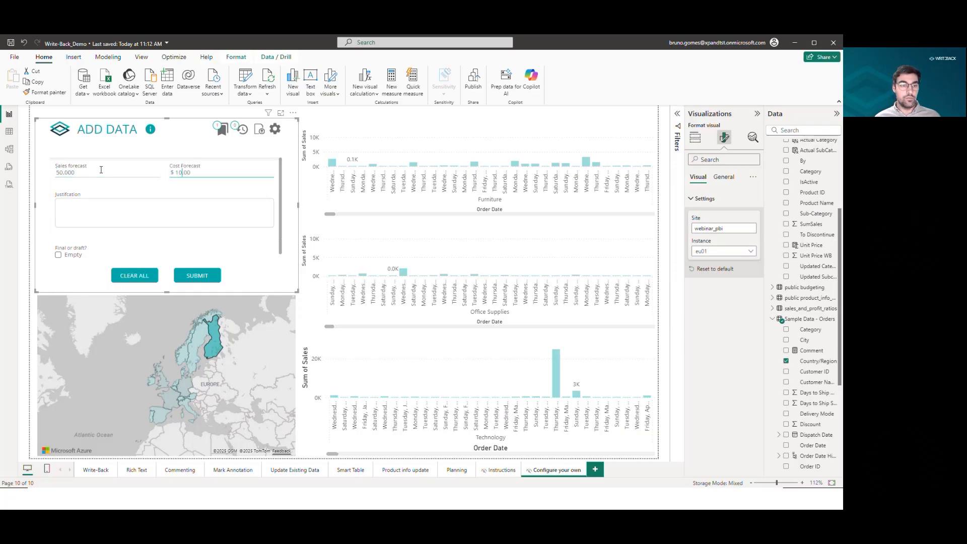
{"action": "key", "text": "ctrl+a"}
{"action": "type", "text": "4000"}
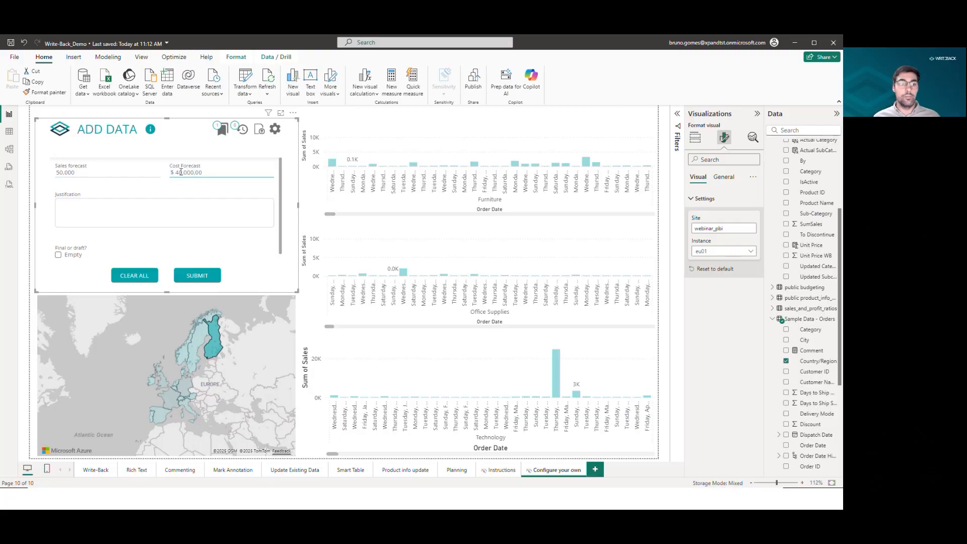
Enter the justification Optimistic approach to the North market.
{"action": "left_click", "coordinate": [138, 210]}
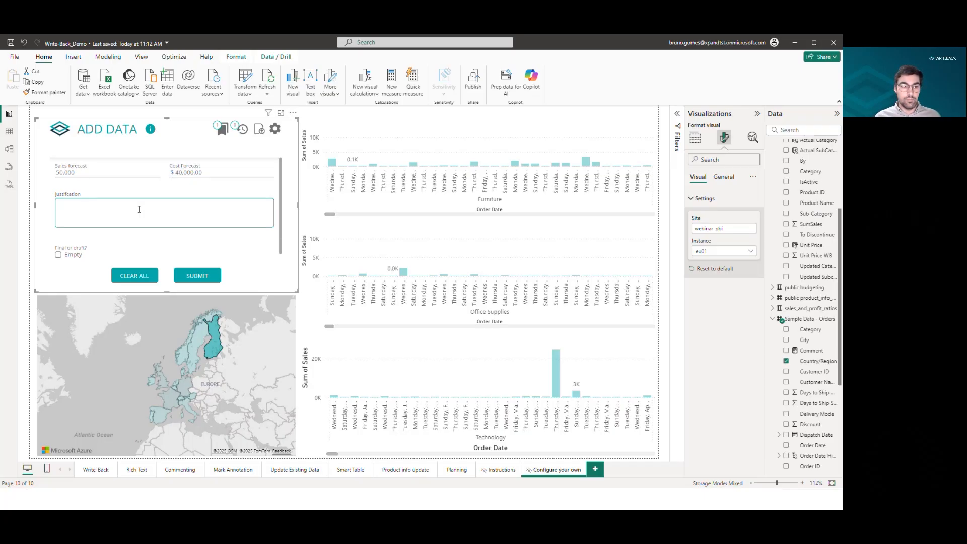
{"action": "type", "text": "Optimistic apprach"}
{"action": "key", "text": "BackSpace"}
{"action": "key", "text": "BackSpace"}
{"action": "type", "text": "o"}
{"action": "key", "text": "BackSpace"}
{"action": "key", "text": "BackSpace"}
{"action": "type", "text": "oach to the N"}
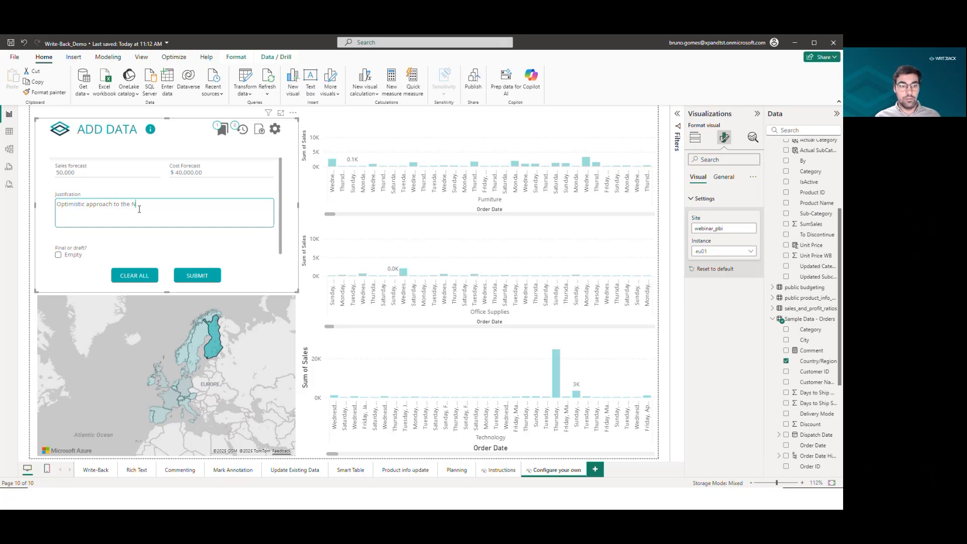
{"action": "type", "text": "othern ma"}
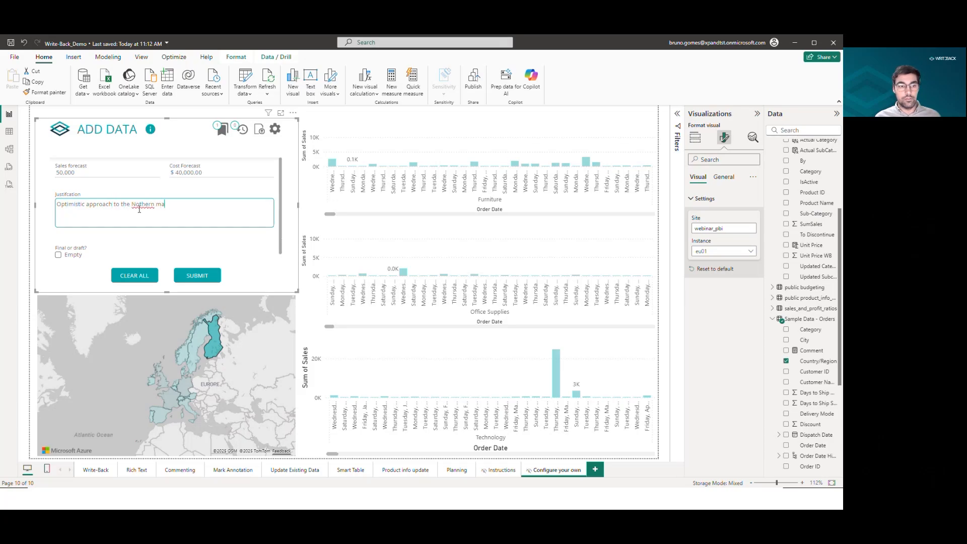
{"action": "key", "text": "BackSpace"}
{"action": "key", "text": "BackSpace"}
{"action": "key", "text": "BackSpace"}
{"action": "key", "text": "BackSpace"}
{"action": "key", "text": "BackSpace"}
{"action": "key", "text": "BackSpace"}
{"action": "key", "text": "BackSpace"}
{"action": "key", "text": "BackSpace"}
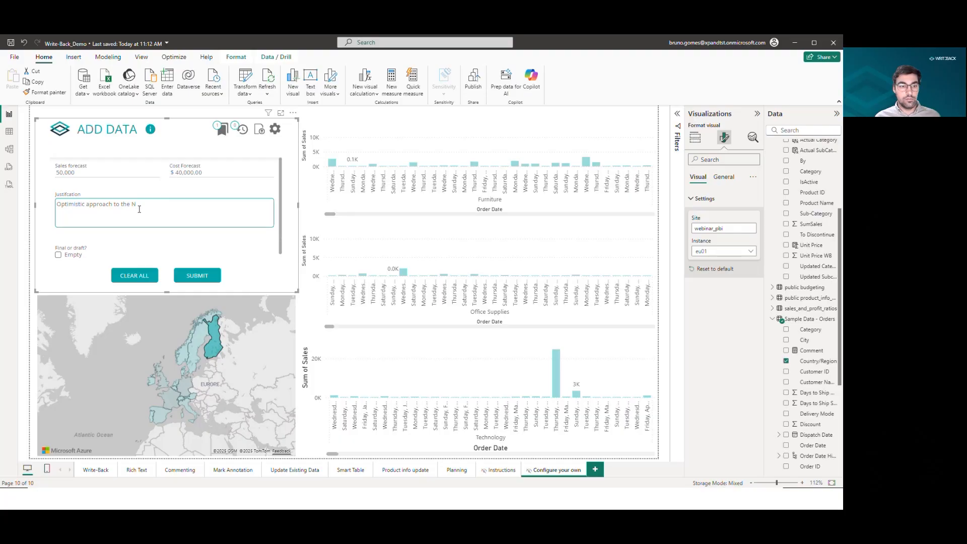
{"action": "type", "text": "orth market"}
Tick the Final or draft? checkbox and submit the forecast entry.
{"action": "scroll", "coordinate": [58, 252], "scroll_direction": "down", "scroll_amount": 1}
{"action": "left_click", "coordinate": [58, 245]}
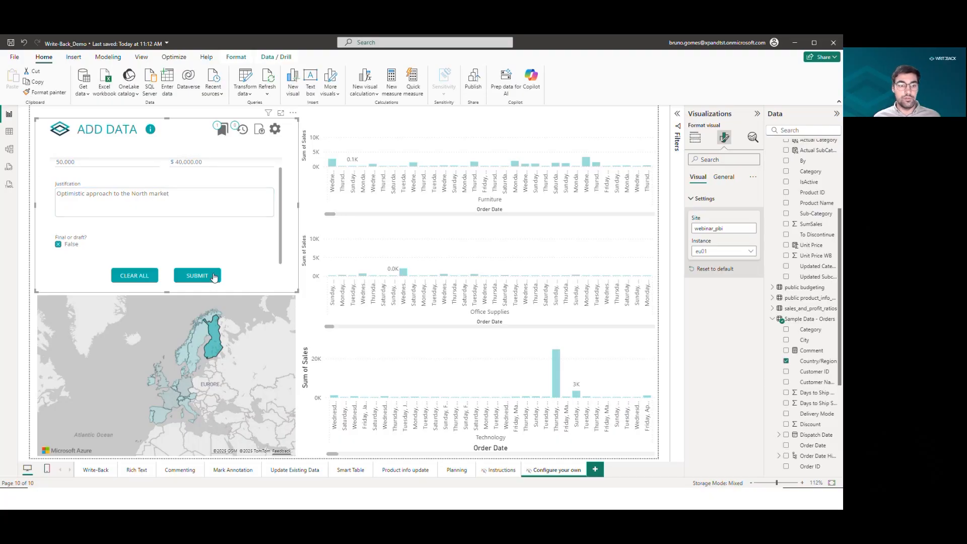
{"action": "left_click", "coordinate": [214, 276]}
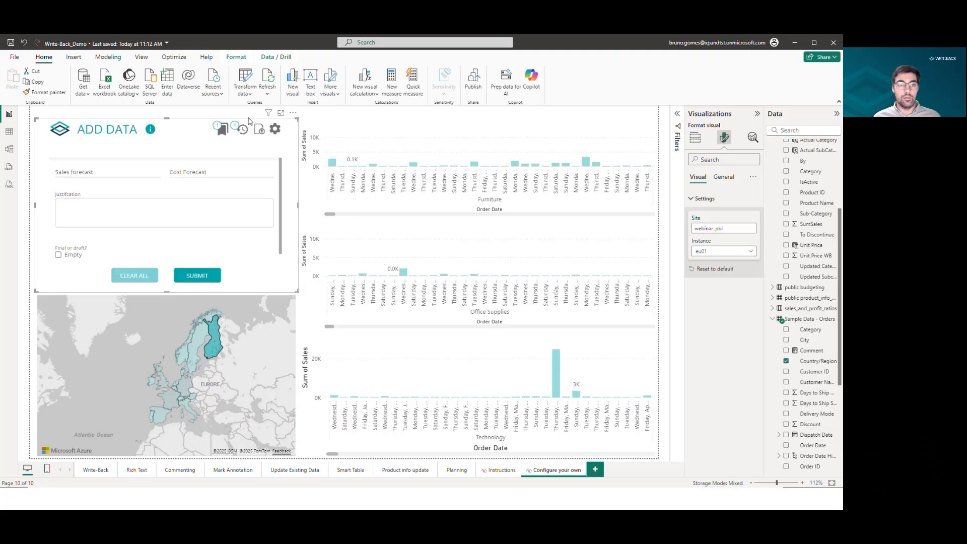
Open the submitted entries history for the form and return to the form view.
{"action": "left_click", "coordinate": [245, 132]}
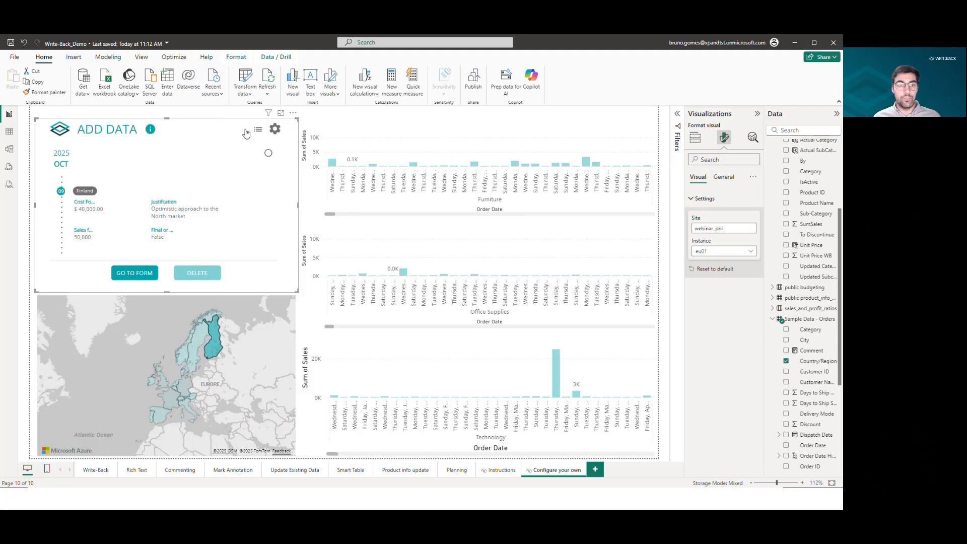
{"action": "left_click", "coordinate": [258, 130]}
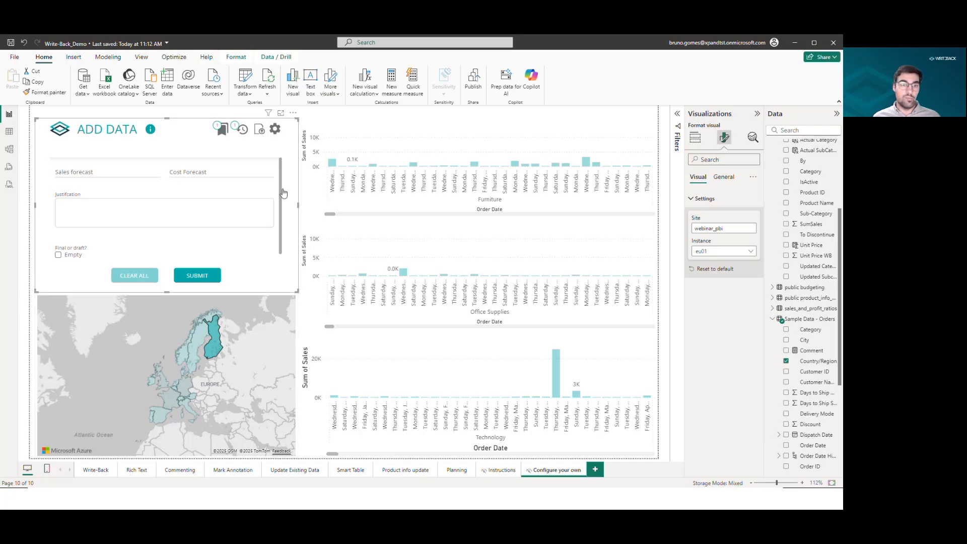
Open Transform data to launch the Power Query editor.
{"action": "left_click", "coordinate": [247, 100]}
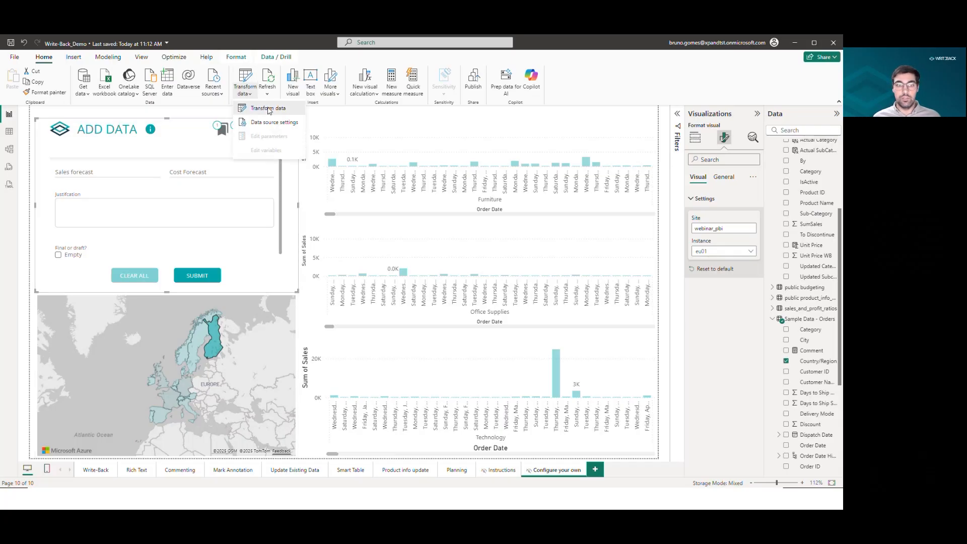
{"action": "left_click", "coordinate": [268, 108]}
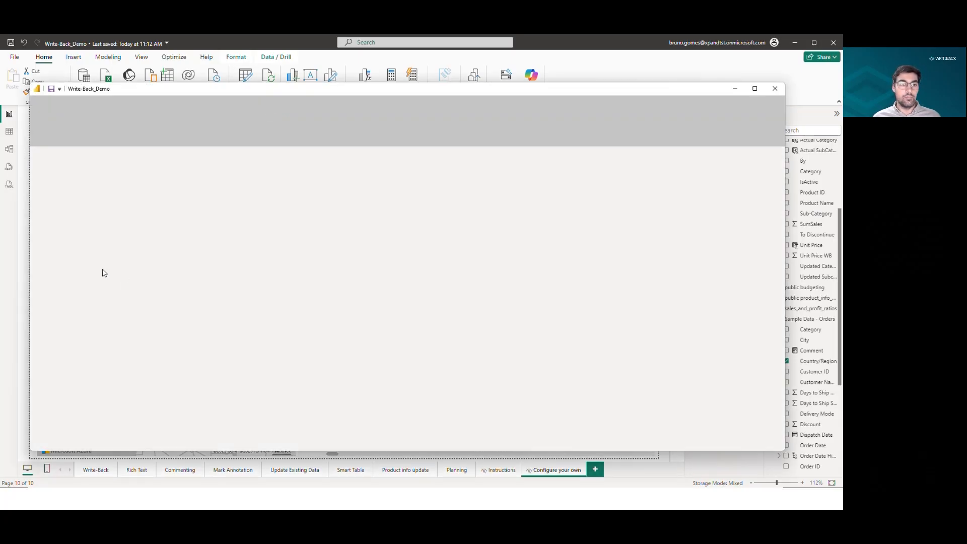
Open the full Get Data connector catalogue and search it for post.
{"action": "key", "text": "alt+Tab"}
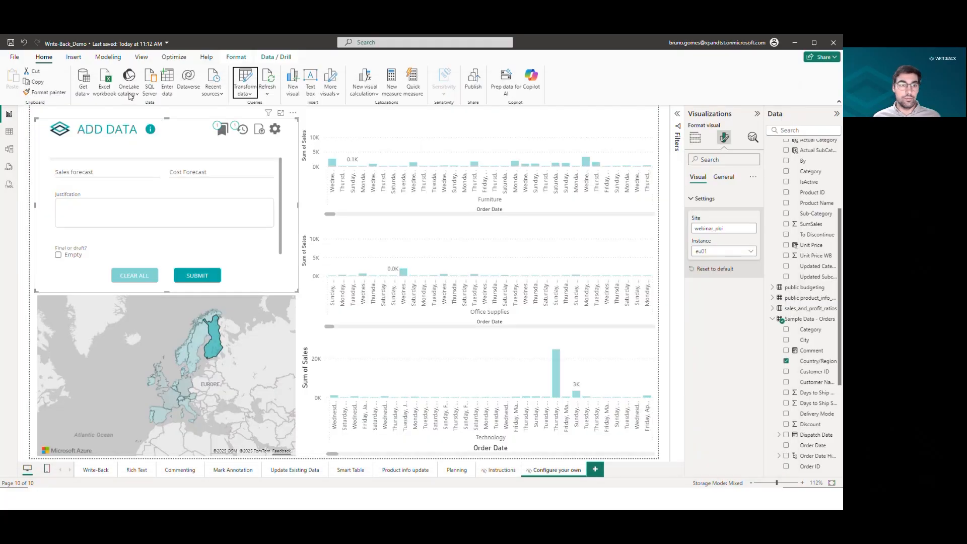
{"action": "left_click", "coordinate": [84, 93]}
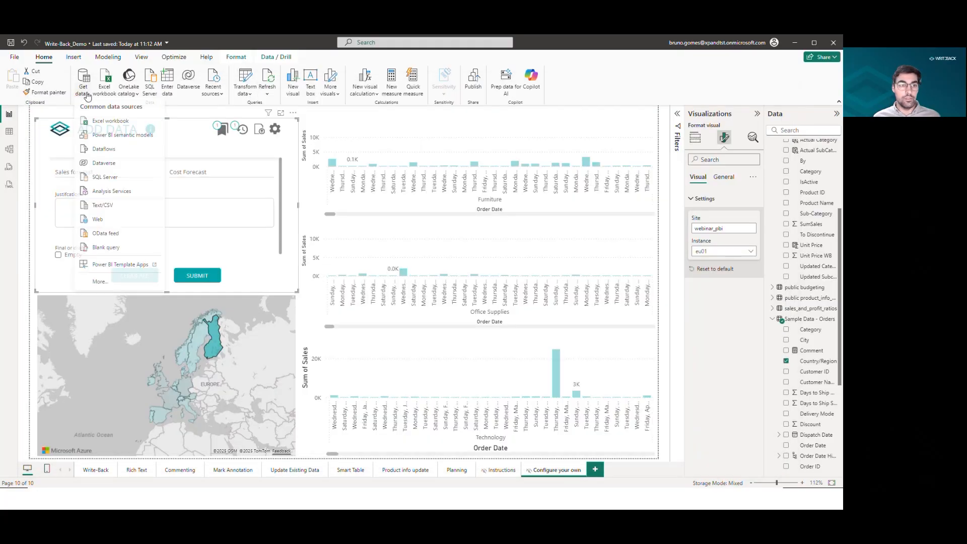
{"action": "left_click", "coordinate": [128, 287]}
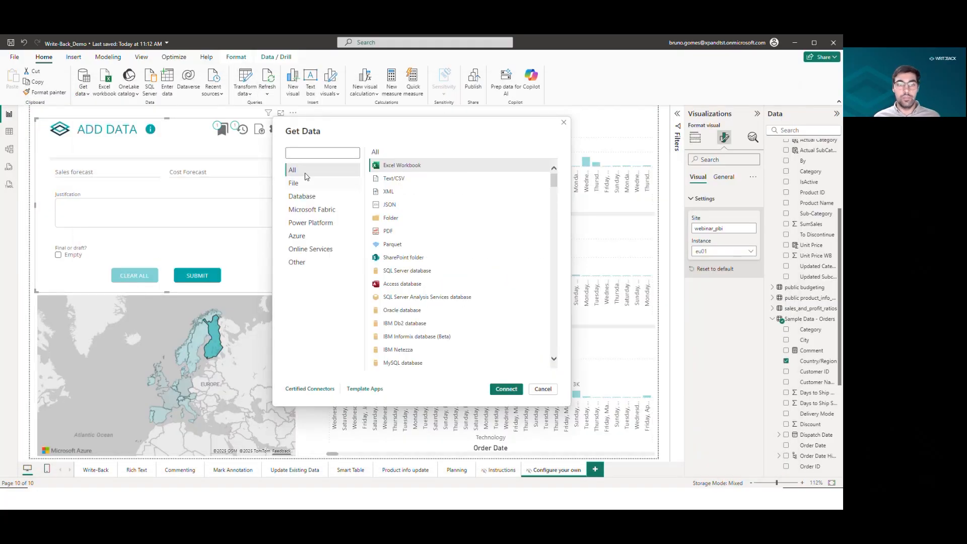
{"action": "type", "text": "post"}
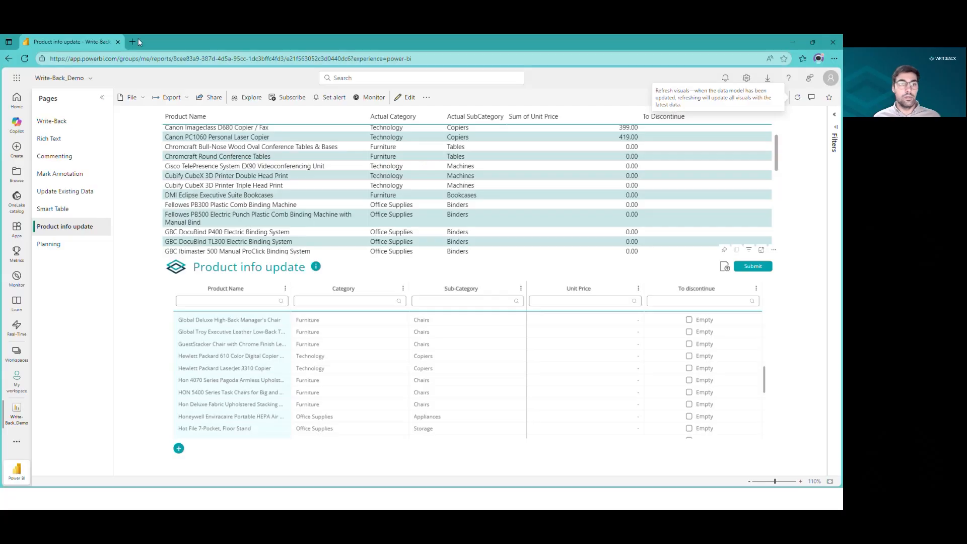
Open the Demo bookmark folder in browser tabs and scroll the Write-Back documentation overview to the supported databases.
{"action": "left_click", "coordinate": [134, 42]}
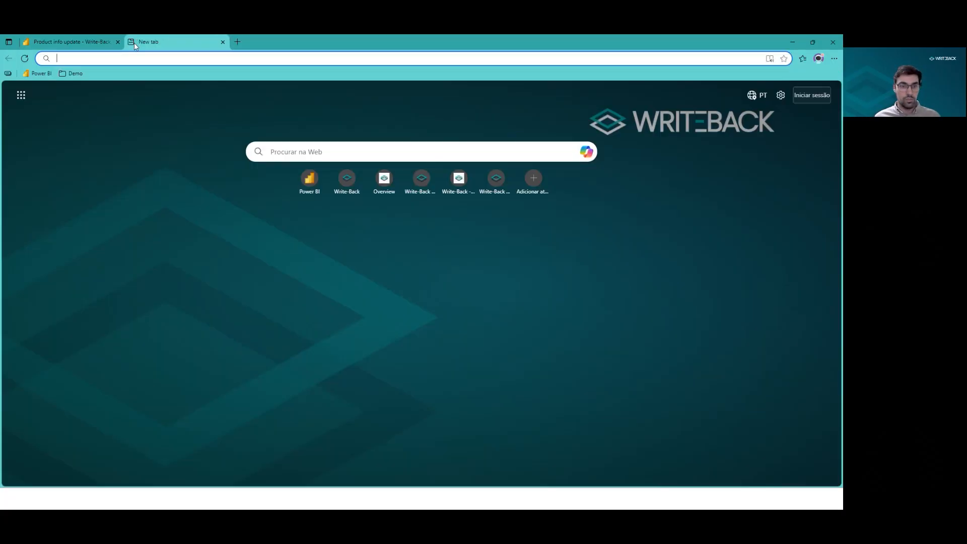
{"action": "middle_click", "coordinate": [73, 73]}
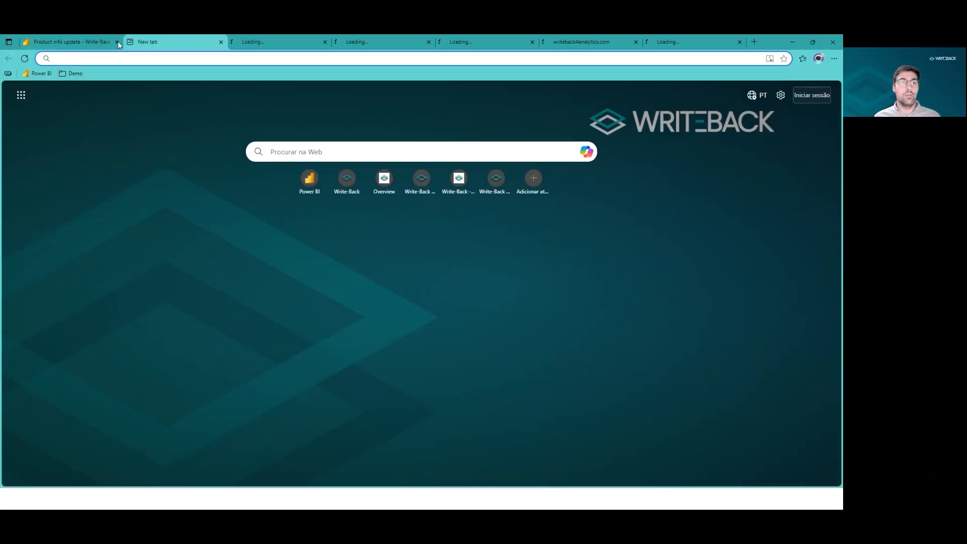
{"action": "key", "text": "ctrl+w"}
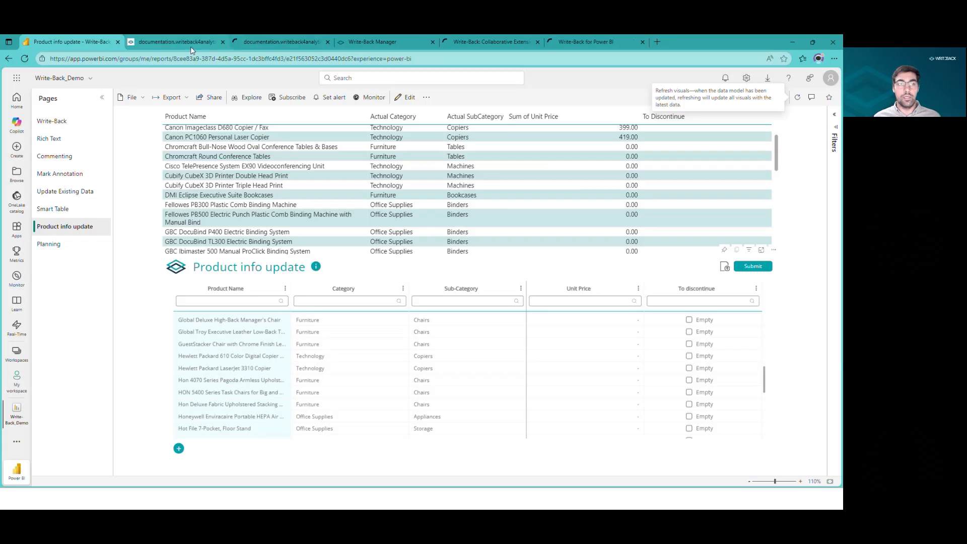
{"action": "left_click", "coordinate": [204, 41]}
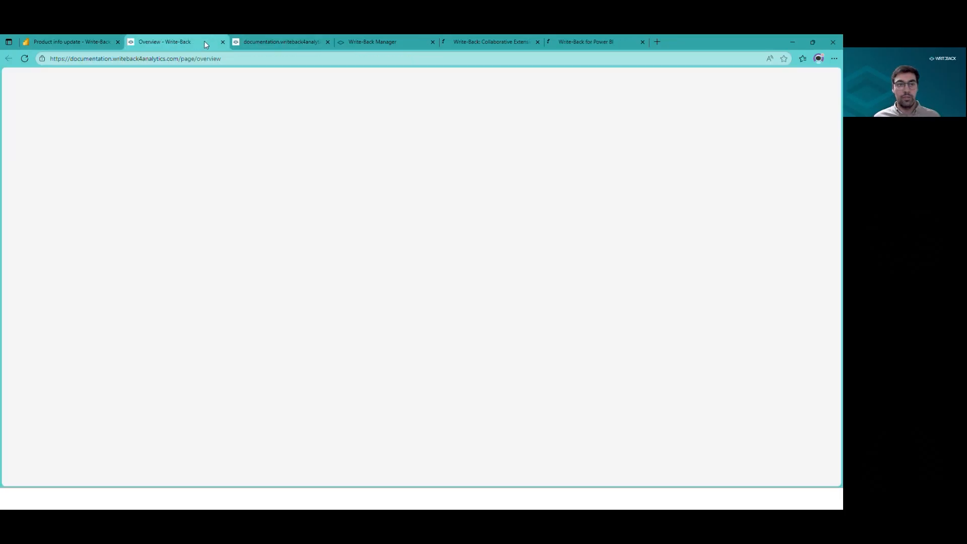
{"action": "scroll", "coordinate": [367, 229], "scroll_direction": "down", "scroll_amount": 9}
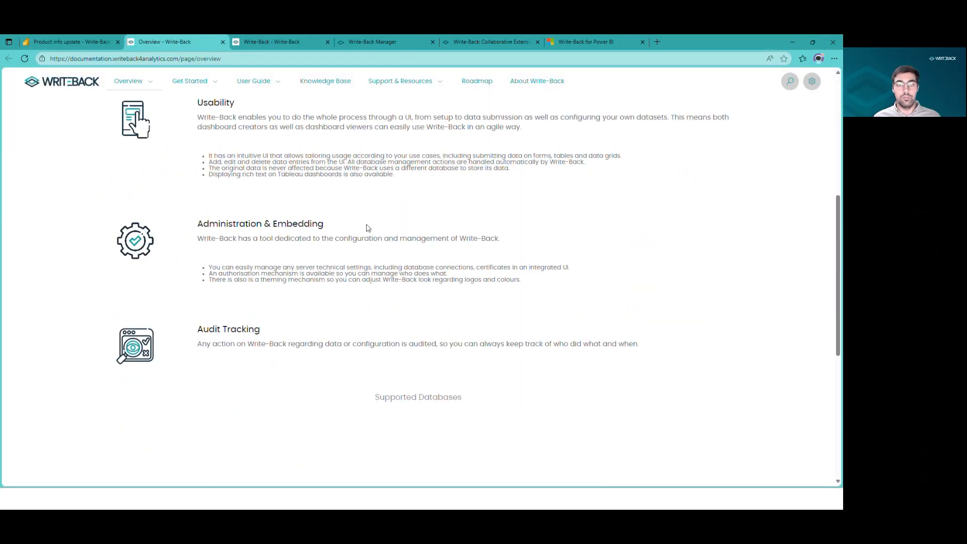
{"action": "scroll", "coordinate": [366, 226], "scroll_direction": "down", "scroll_amount": 2}
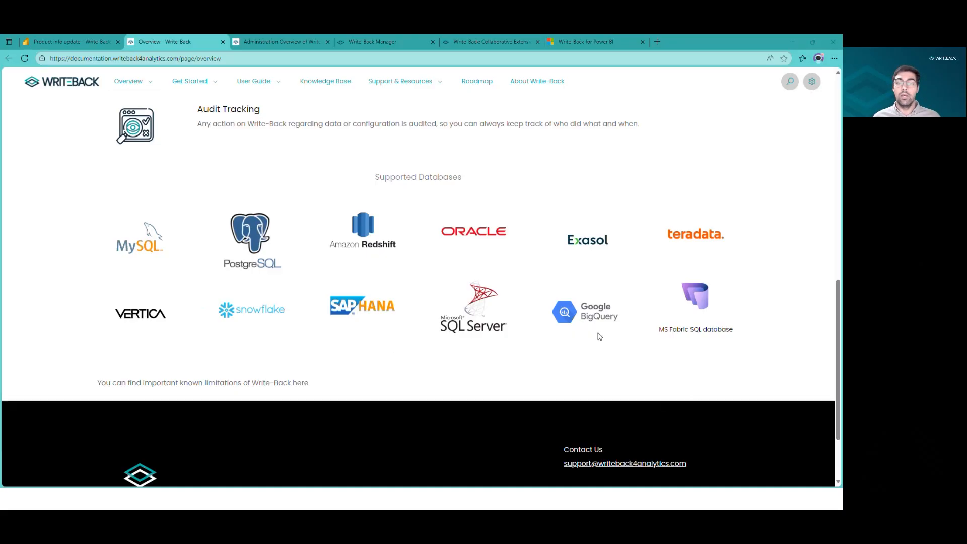
{"action": "key", "text": "alt+Tab"}
{"action": "left_click", "coordinate": [416, 179]}
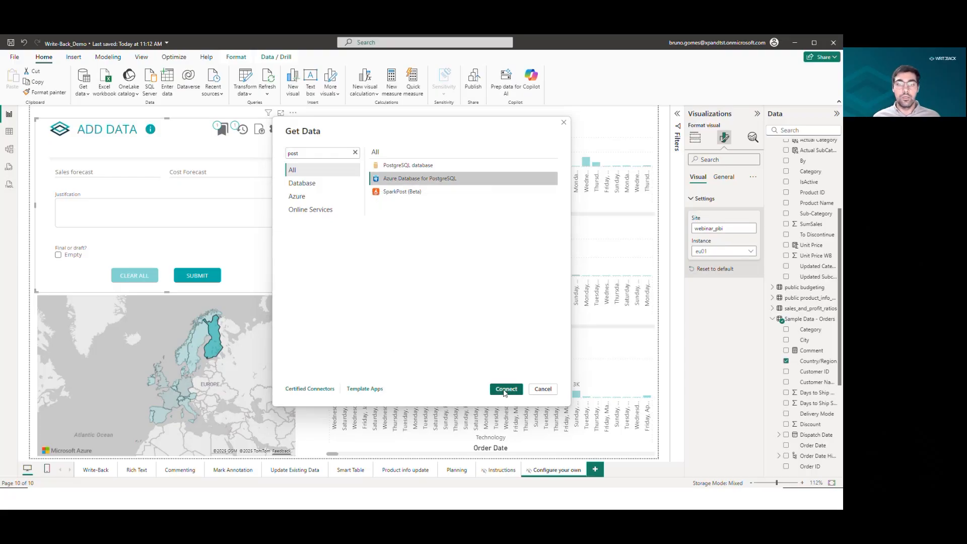
{"action": "left_click", "coordinate": [505, 391]}
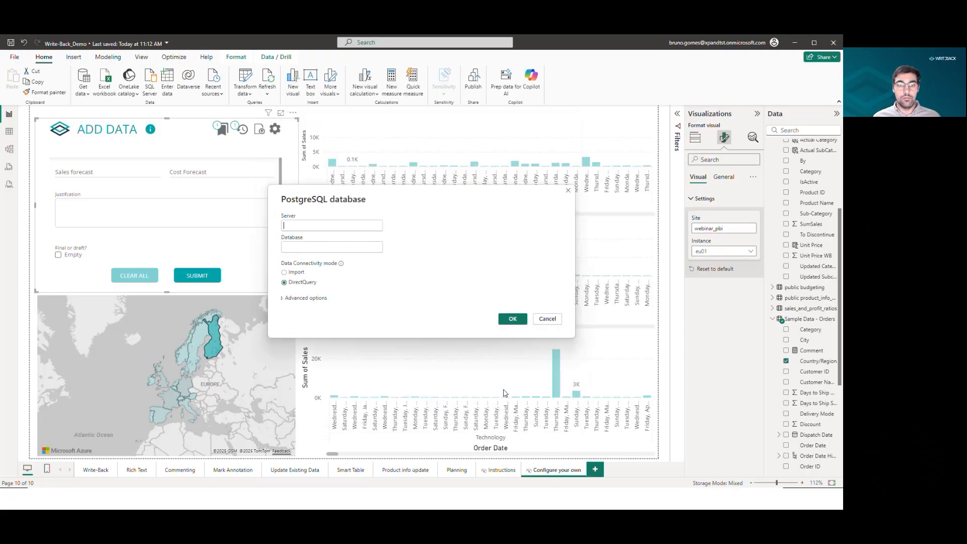
{"action": "left_click", "coordinate": [548, 319]}
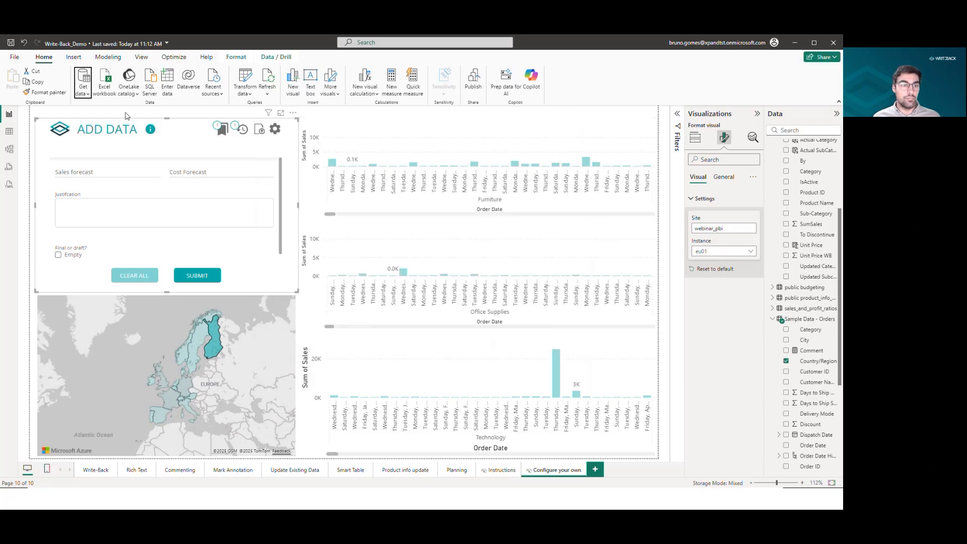
Connect to the recent webinar_pbi PostgreSQL source and load the public.country_forecast table in DirectQuery mode.
{"action": "left_click", "coordinate": [83, 91]}
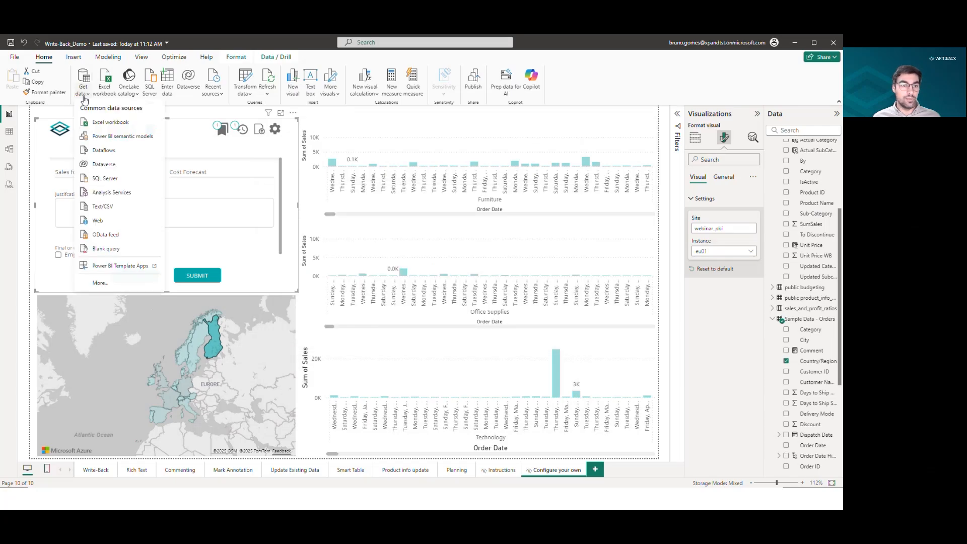
{"action": "left_click", "coordinate": [220, 94]}
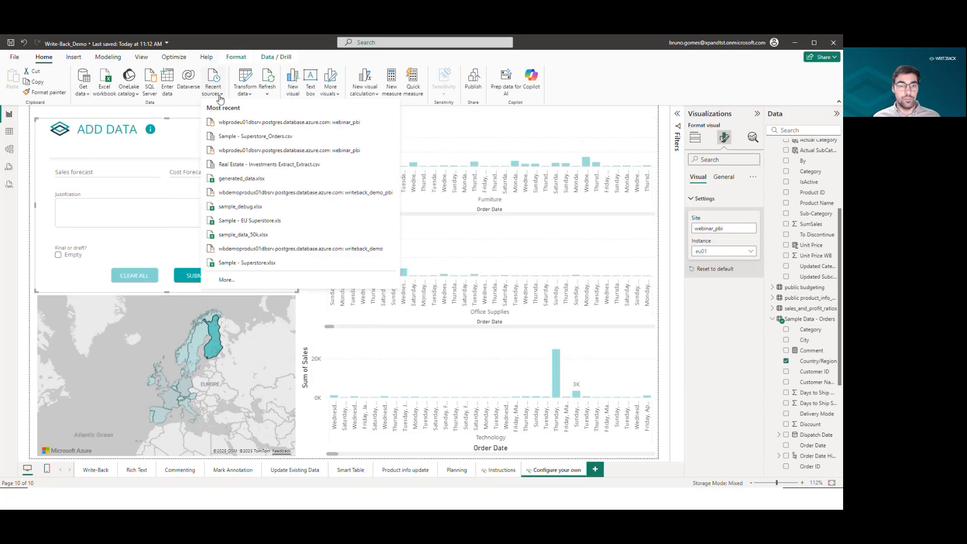
{"action": "left_click", "coordinate": [297, 122]}
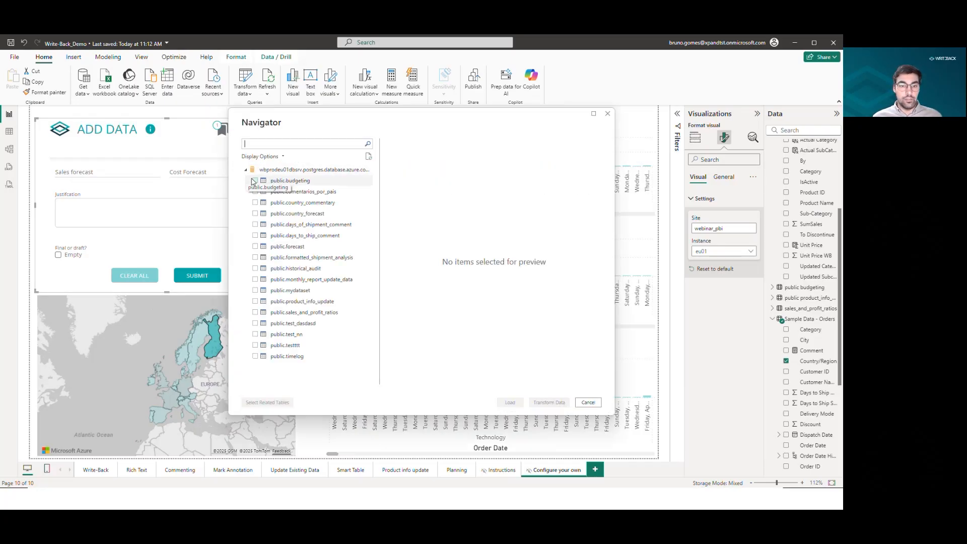
{"action": "left_click", "coordinate": [301, 215]}
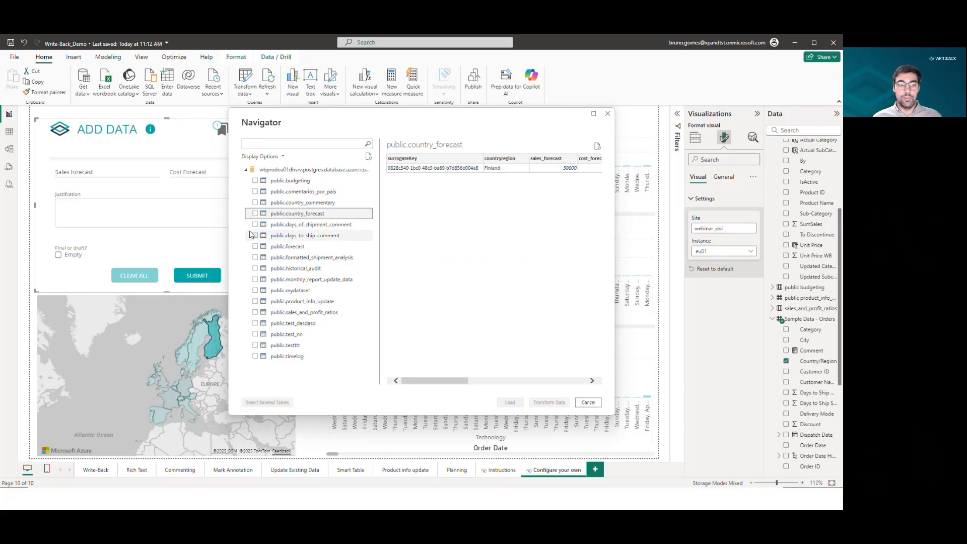
{"action": "left_click", "coordinate": [254, 213]}
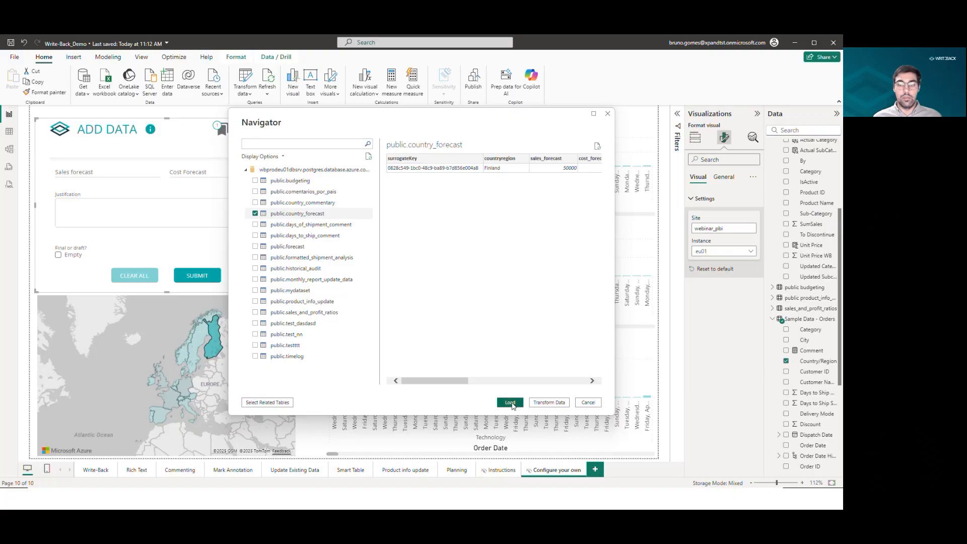
{"action": "left_click", "coordinate": [511, 403]}
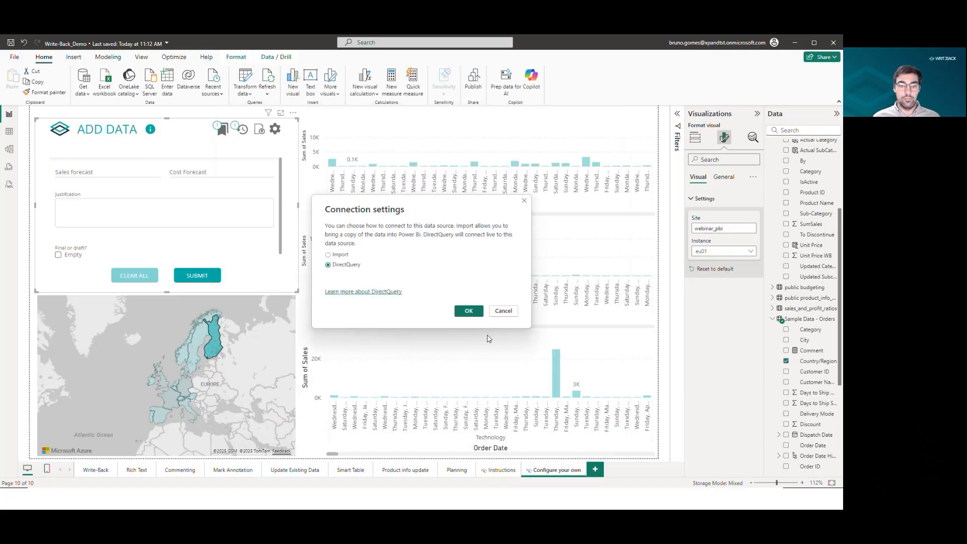
{"action": "left_click", "coordinate": [468, 310]}
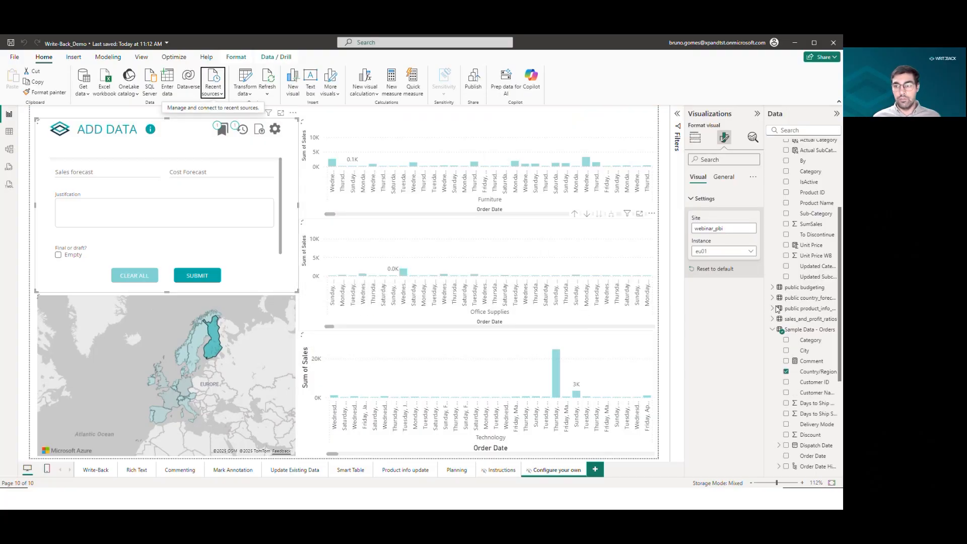
Insert a new table visual on the report canvas over the middle chart area.
{"action": "left_click", "coordinate": [772, 329]}
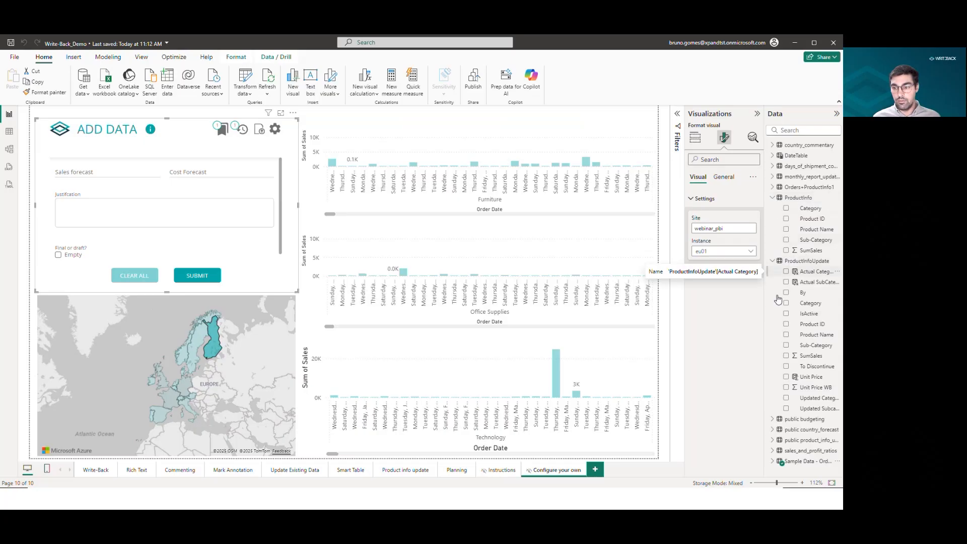
{"action": "left_click", "coordinate": [818, 431]}
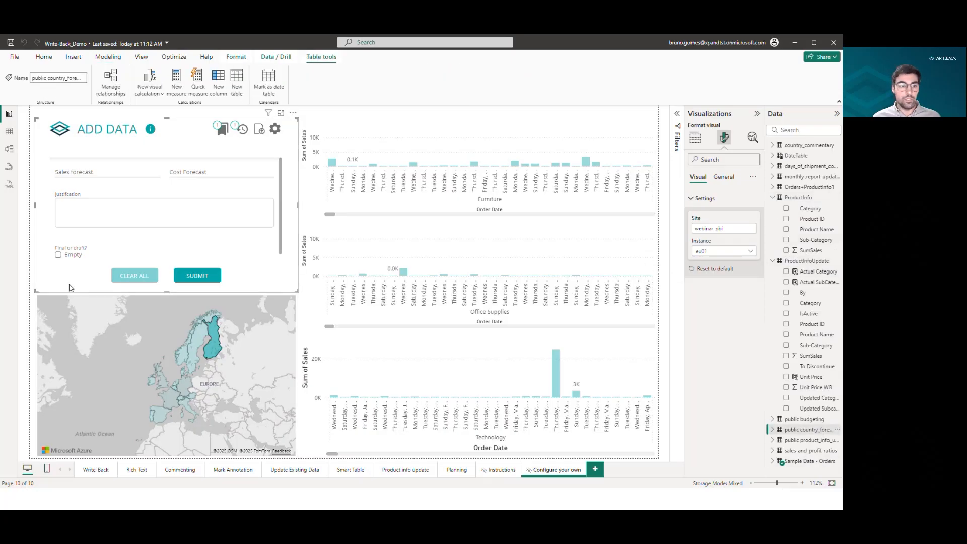
{"action": "left_click", "coordinate": [695, 137]}
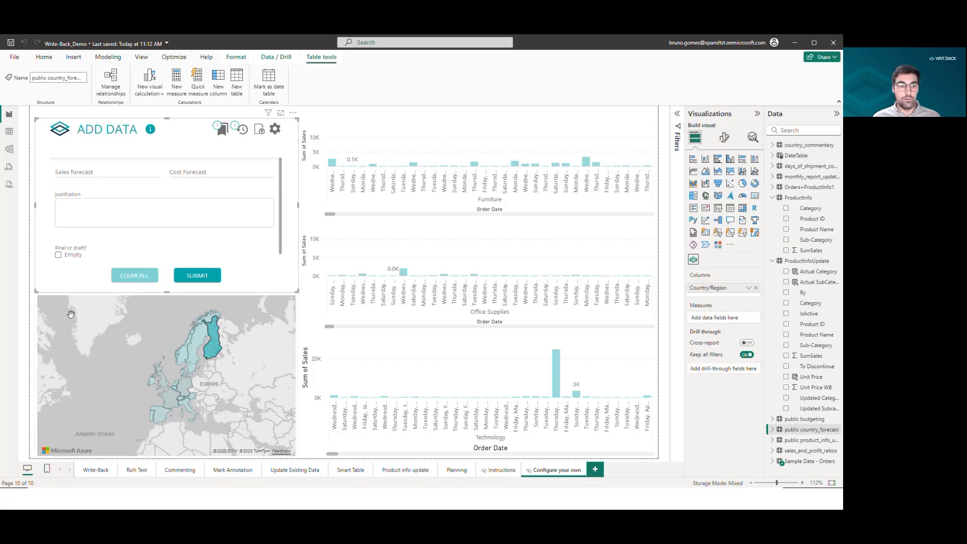
{"action": "left_click", "coordinate": [26, 279]}
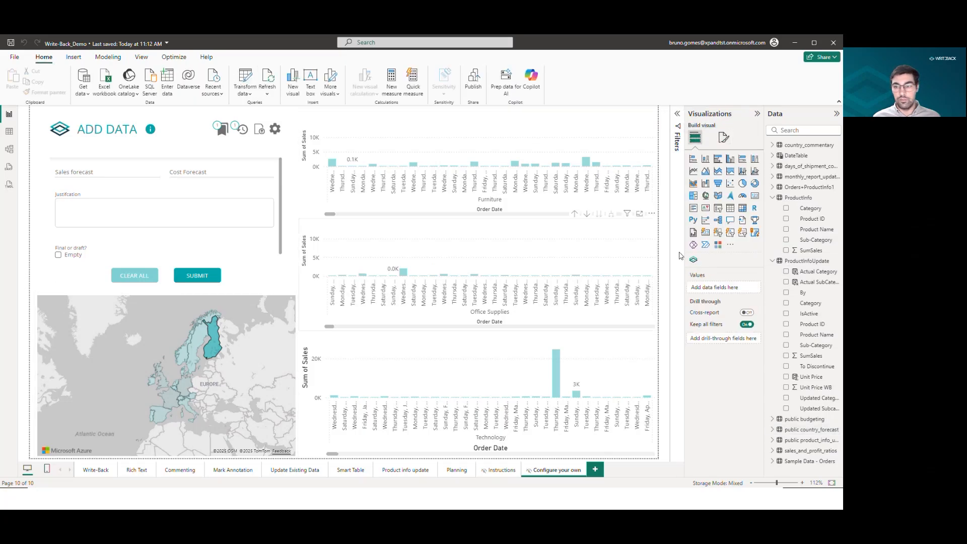
{"action": "left_click", "coordinate": [730, 208]}
{"action": "left_click_drag", "start_coordinate": [157, 162], "coordinate": [430, 226]}
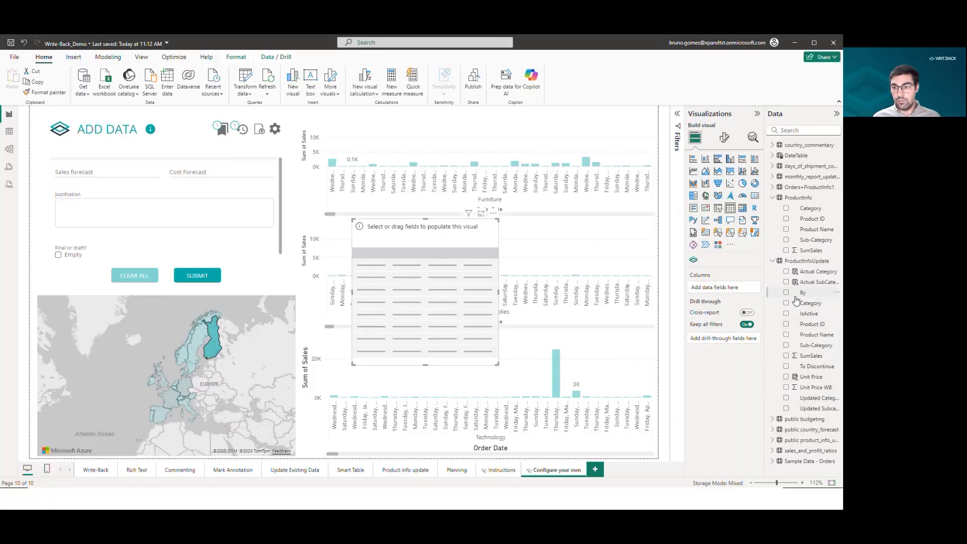
Add the countryregion, cost_forecast, sales_forecast, justification and final_or_draft fields of public country_forecast to the table.
{"action": "left_click", "coordinate": [773, 430]}
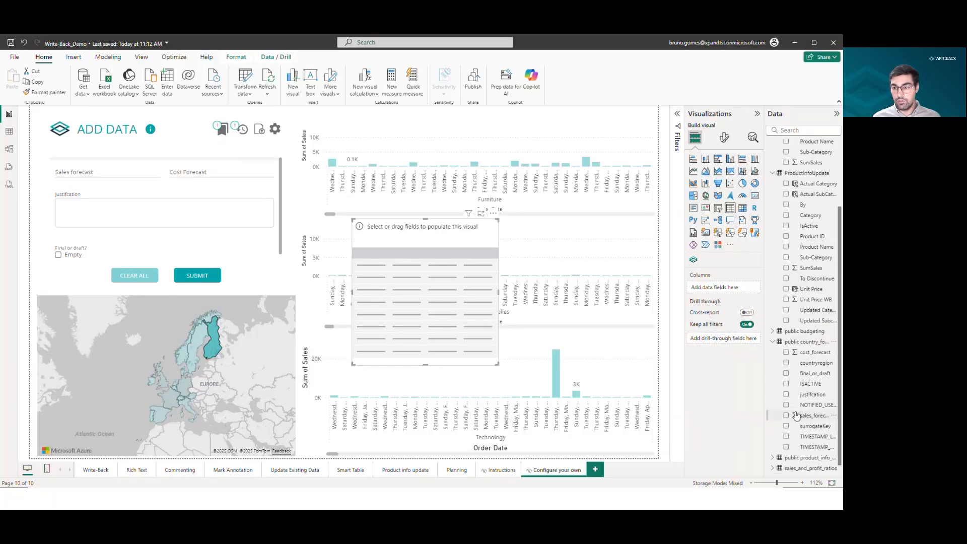
{"action": "left_click", "coordinate": [786, 363]}
{"action": "left_click", "coordinate": [786, 352]}
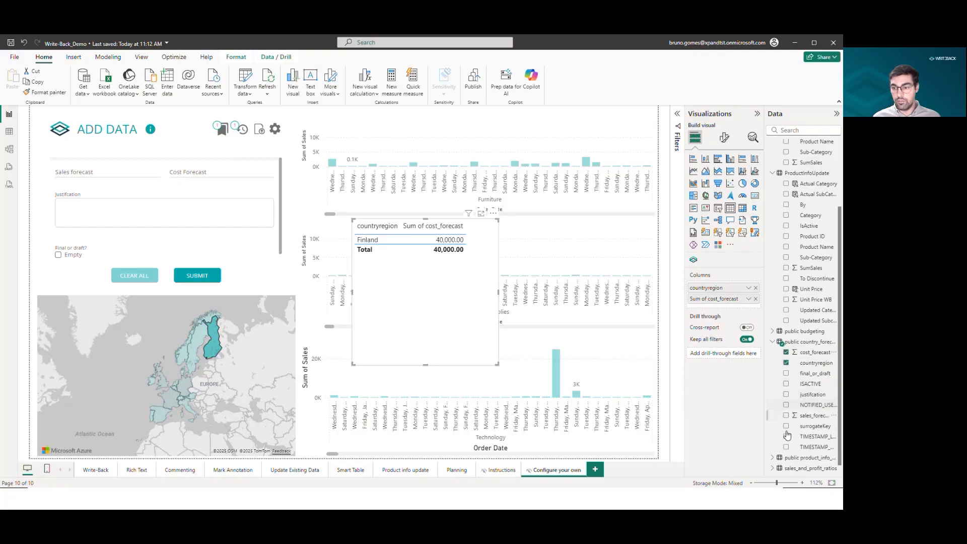
{"action": "left_click", "coordinate": [786, 415]}
{"action": "left_click", "coordinate": [787, 395]}
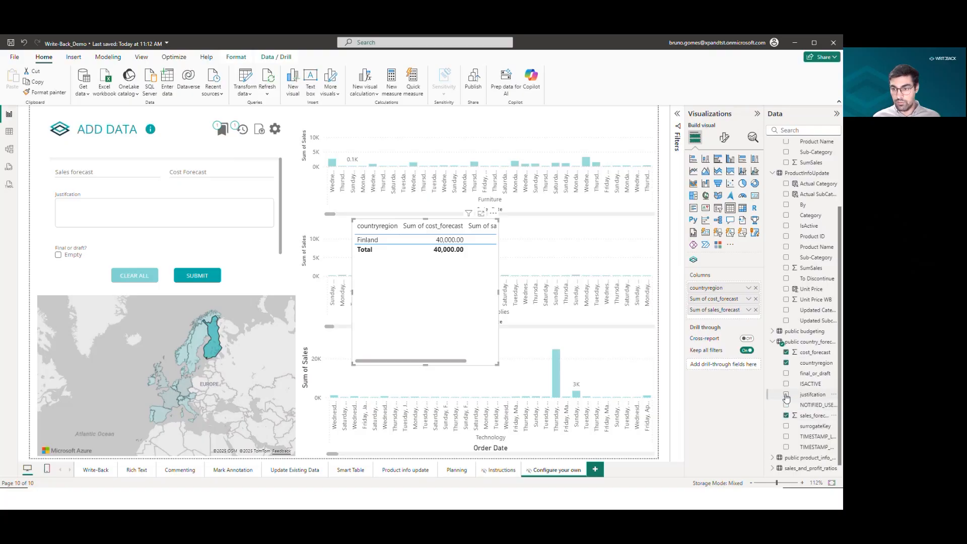
{"action": "left_click", "coordinate": [786, 374]}
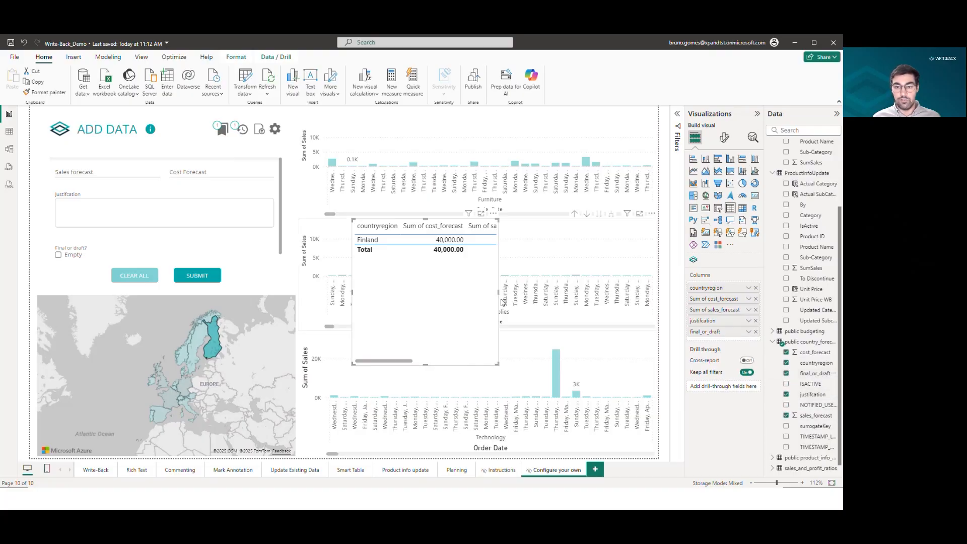
Widen the table visual and move it to the lower part of the page beside the map.
{"action": "left_click_drag", "start_coordinate": [498, 294], "coordinate": [669, 302]}
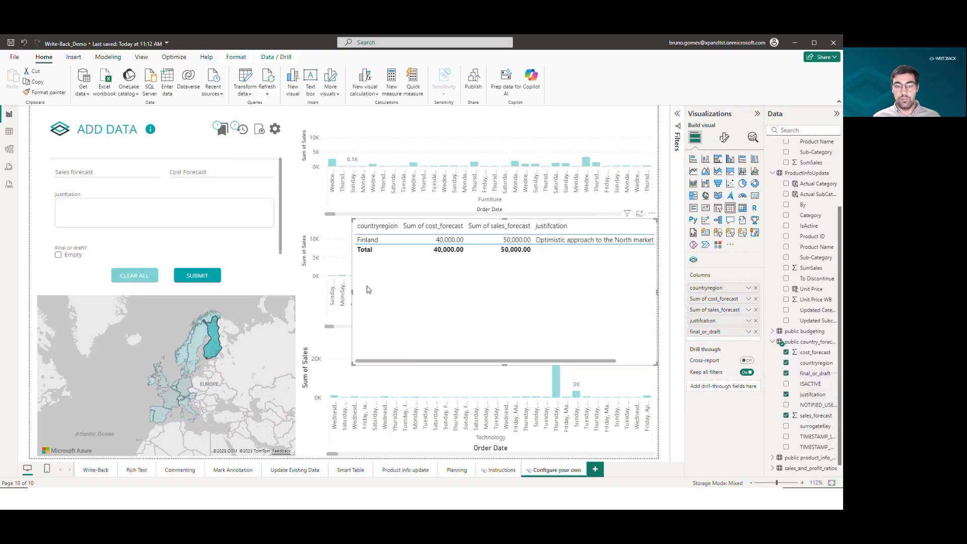
{"action": "left_click_drag", "start_coordinate": [353, 295], "coordinate": [282, 289]}
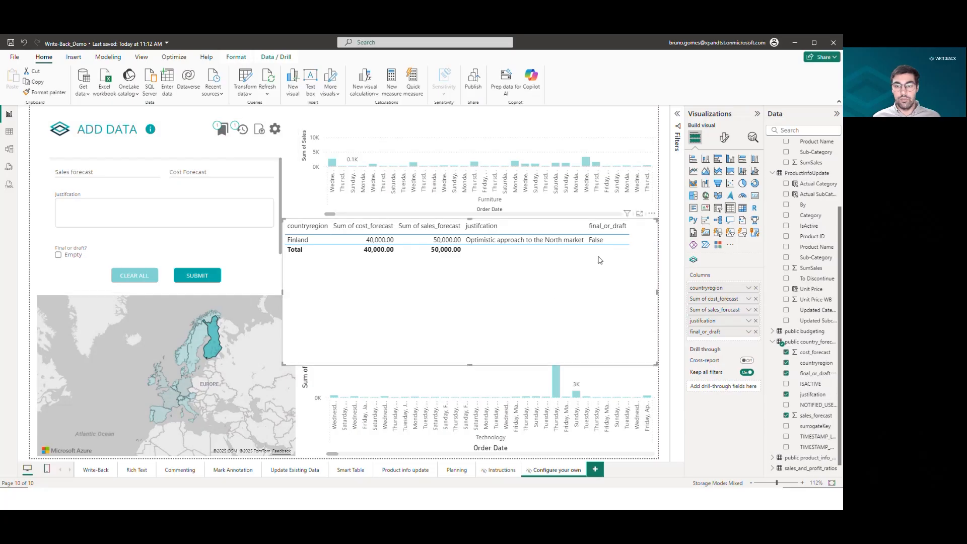
{"action": "left_click_drag", "start_coordinate": [476, 220], "coordinate": [496, 303]}
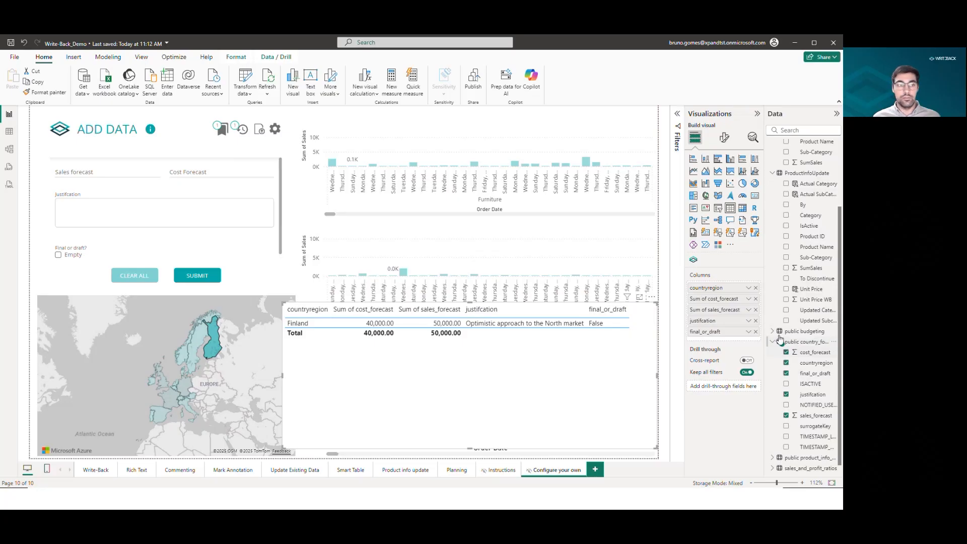
Set up a merge of Sample Data - Orders with public country_forecast on Country/Region and countryregion in Power Query, then cancel it.
{"action": "left_click", "coordinate": [244, 94]}
{"action": "left_click", "coordinate": [256, 107]}
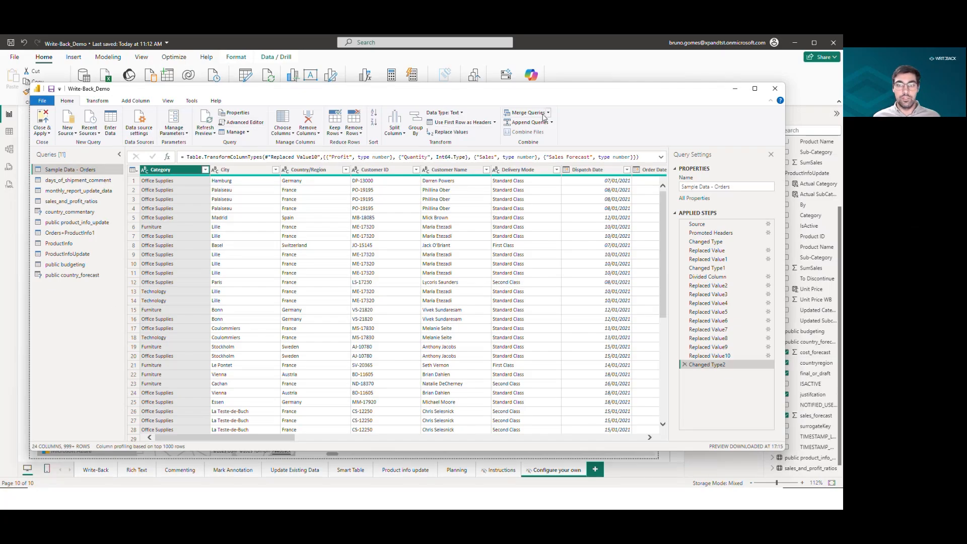
{"action": "left_click", "coordinate": [548, 115]}
{"action": "left_click", "coordinate": [549, 132]}
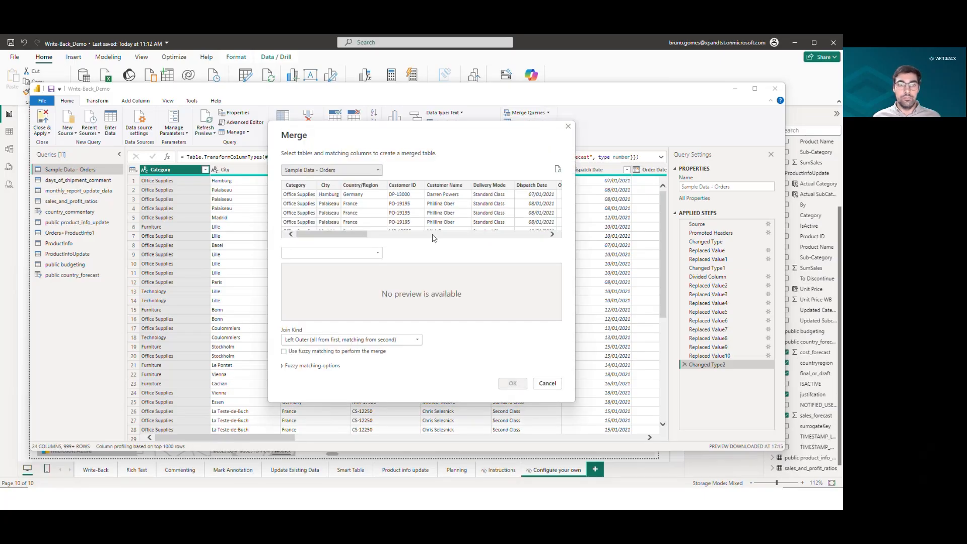
{"action": "left_click", "coordinate": [375, 186]}
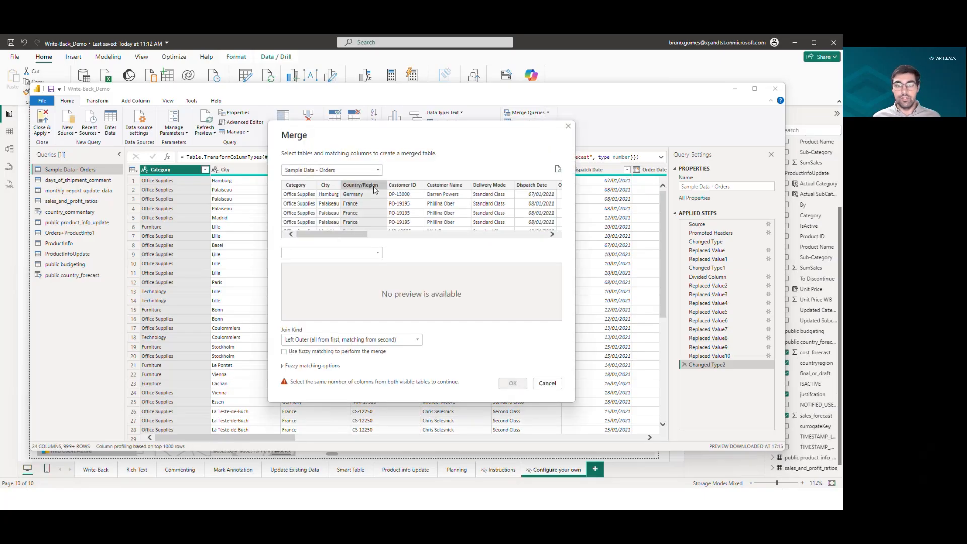
{"action": "left_click", "coordinate": [344, 251]}
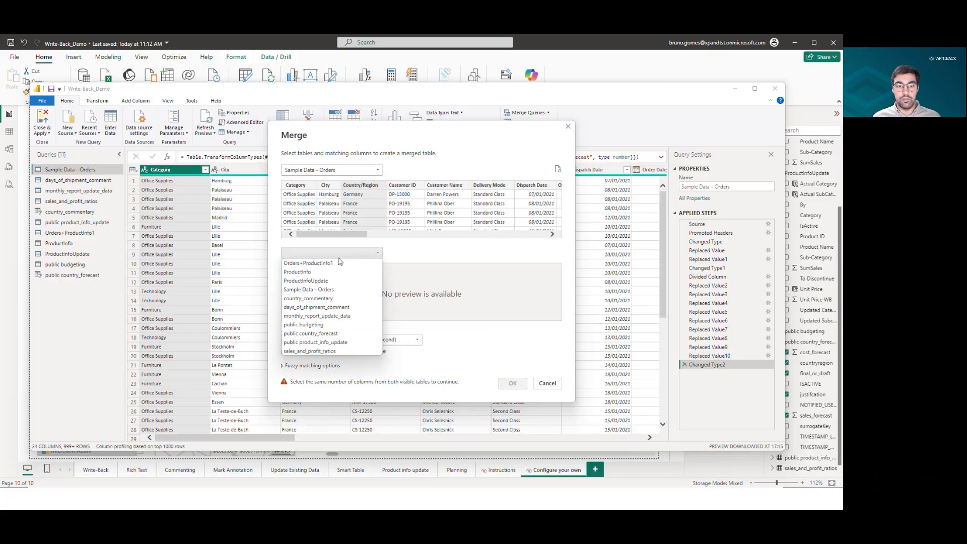
{"action": "left_click", "coordinate": [339, 335]}
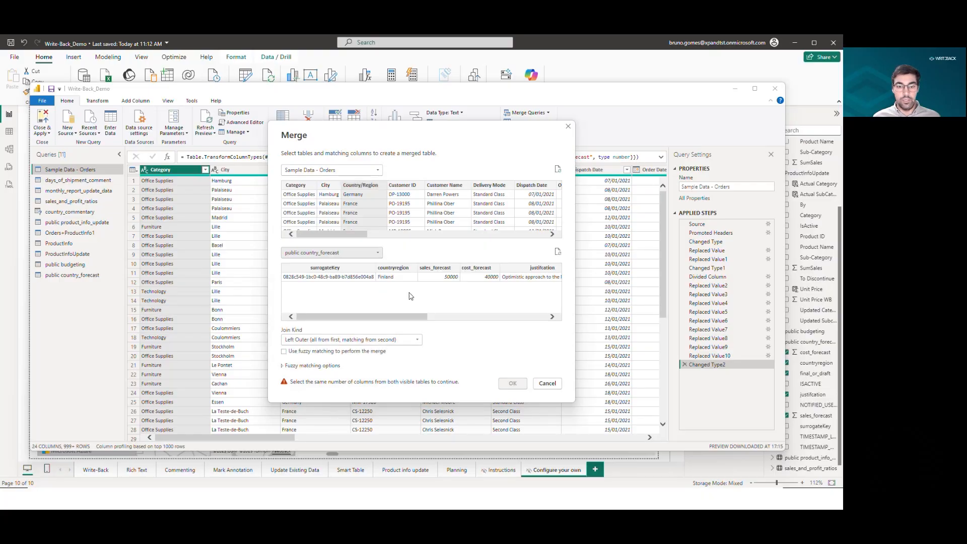
{"action": "left_click", "coordinate": [393, 269]}
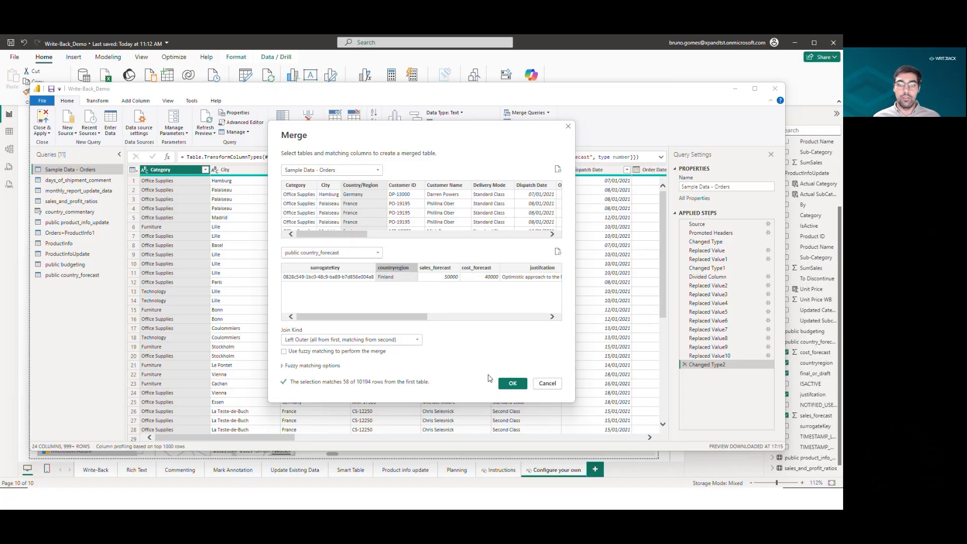
{"action": "left_click", "coordinate": [541, 385]}
{"action": "left_click", "coordinate": [775, 89]}
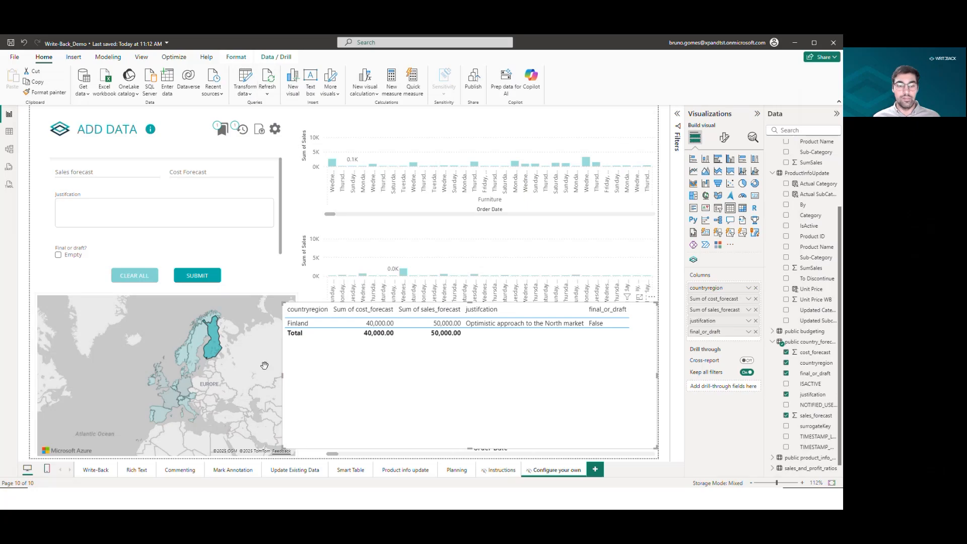
Widen the map visual slightly so it meets the forecast table.
{"action": "left_click_drag", "start_coordinate": [283, 377], "coordinate": [298, 377]}
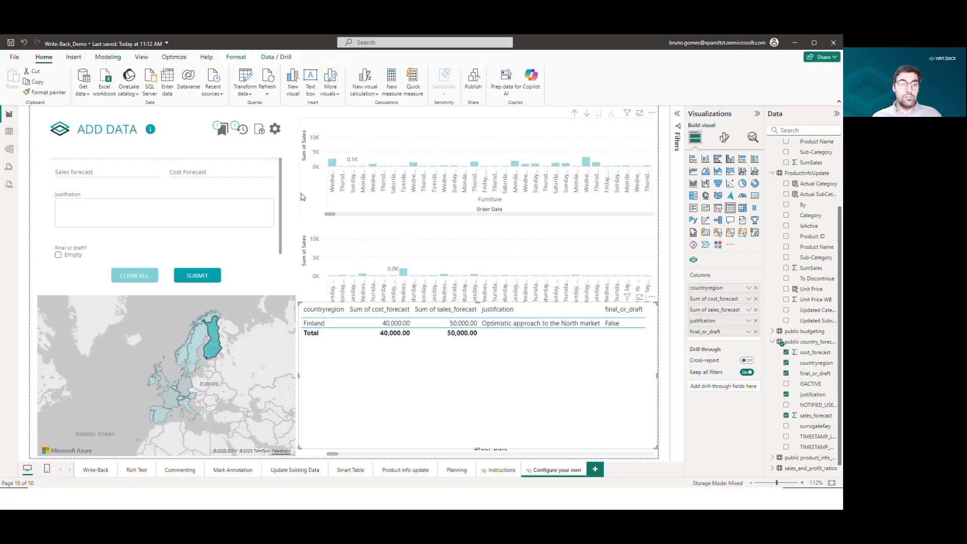
Draft an email notification for the Country forecast dataset notifying a user on submit, edit and delete, then cancel it.
{"action": "left_click", "coordinate": [275, 130]}
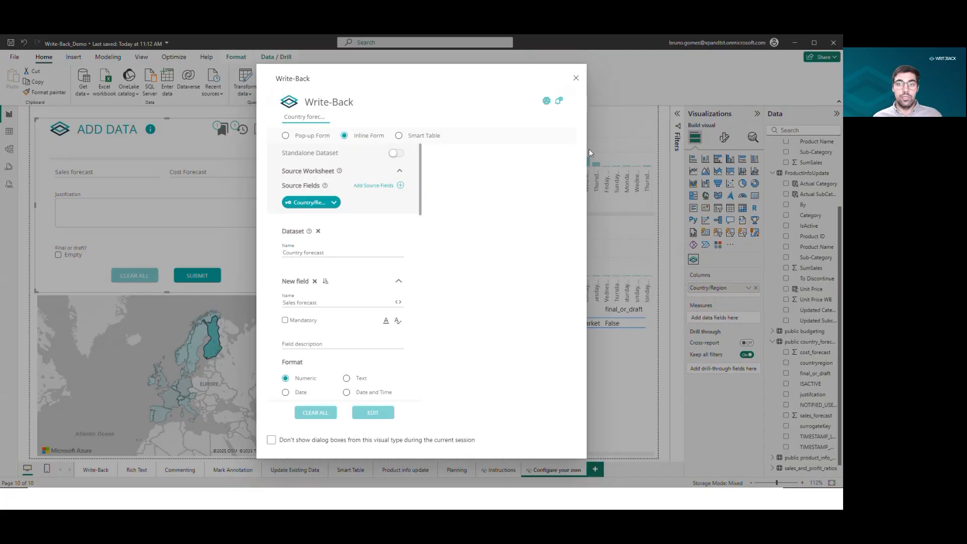
{"action": "left_click", "coordinate": [560, 102]}
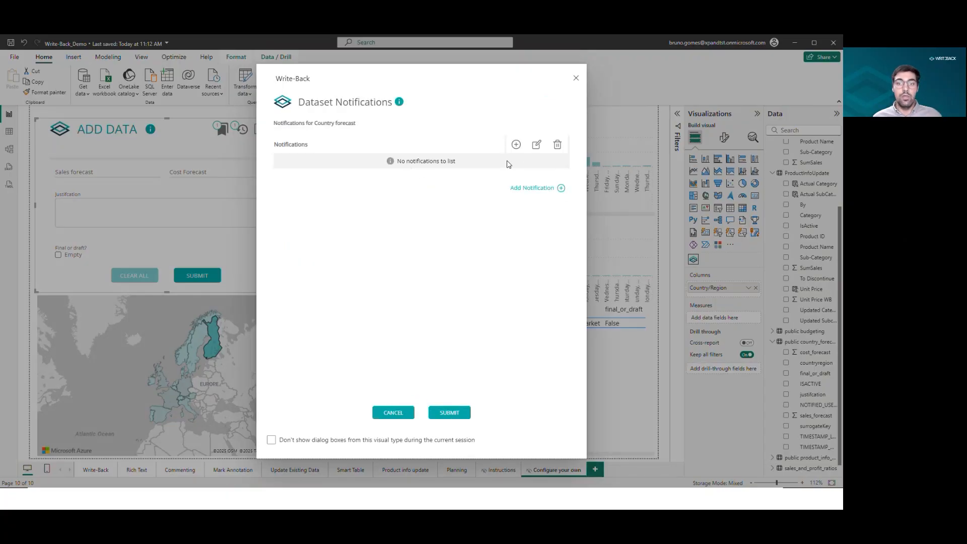
{"action": "left_click", "coordinate": [540, 192]}
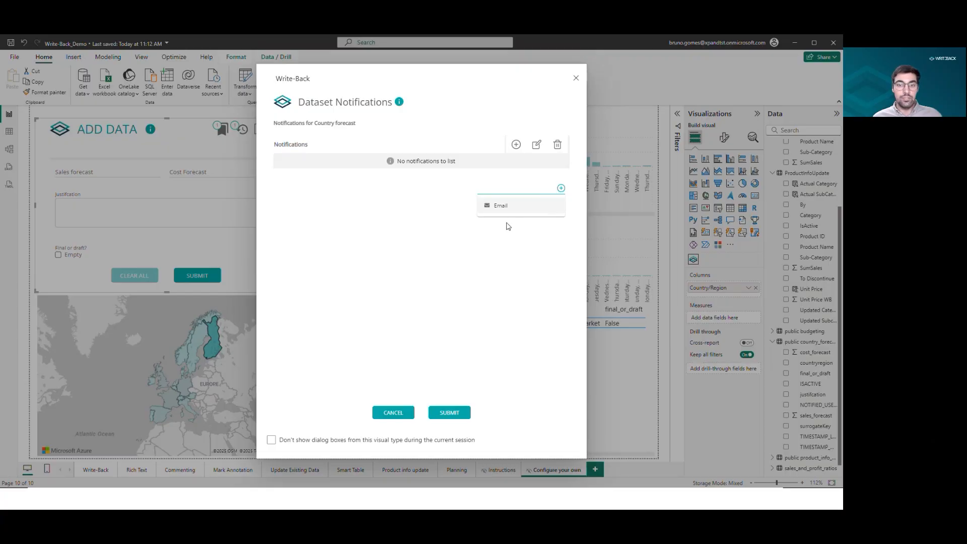
{"action": "left_click", "coordinate": [502, 206]}
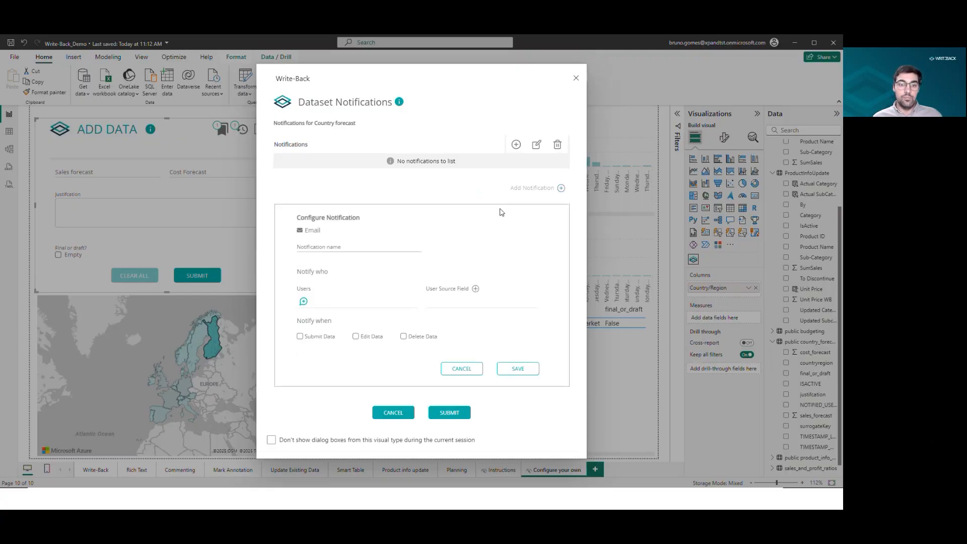
{"action": "left_click", "coordinate": [381, 247]}
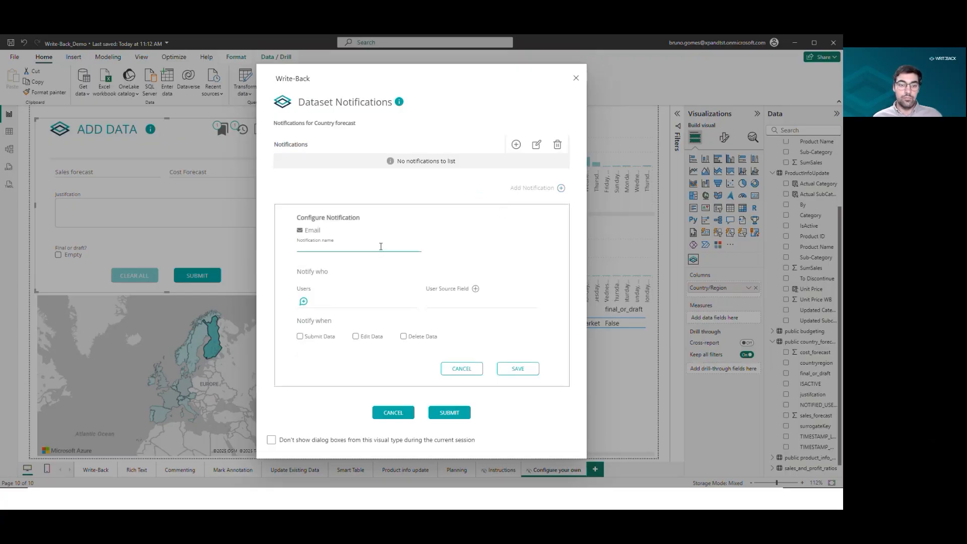
{"action": "left_click", "coordinate": [302, 302]}
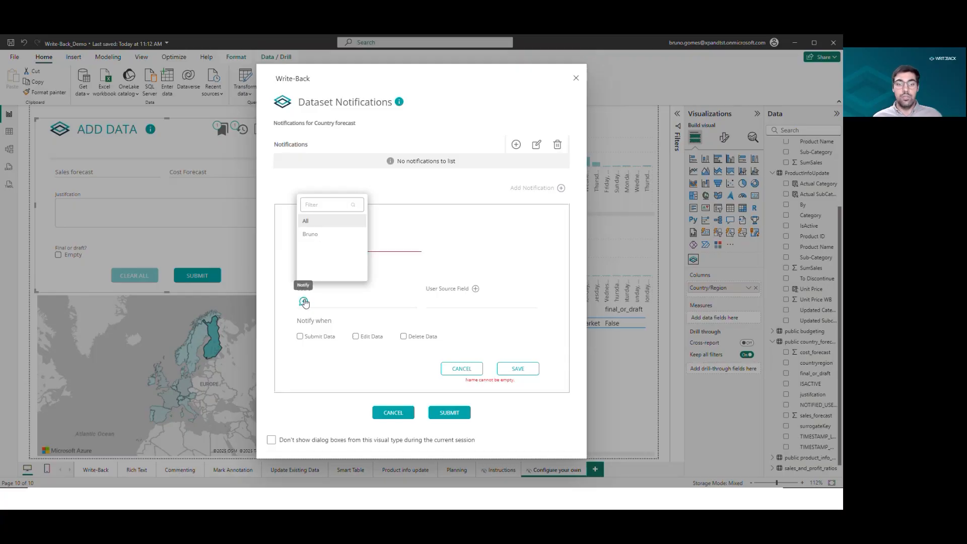
{"action": "left_click", "coordinate": [311, 242]}
{"action": "left_click", "coordinate": [372, 306]}
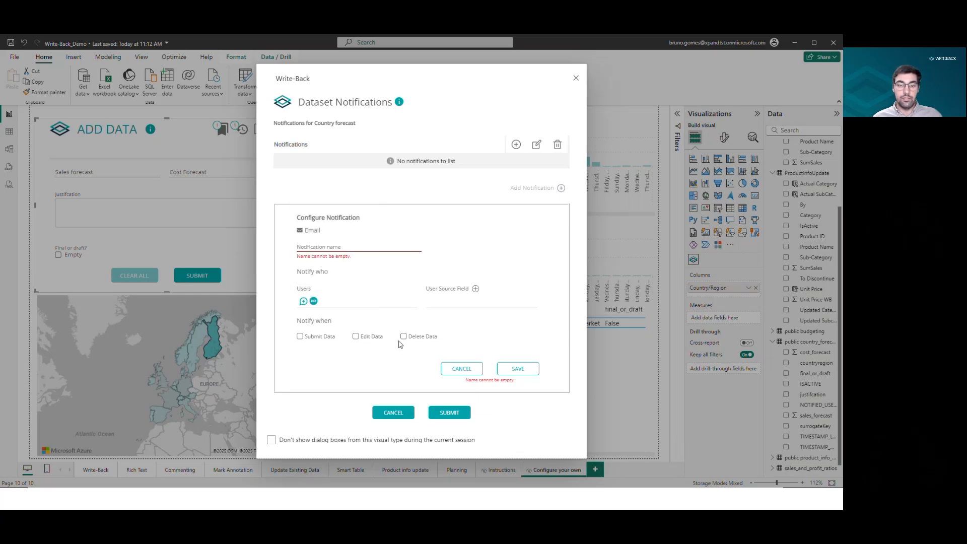
{"action": "left_click", "coordinate": [300, 337]}
{"action": "left_click", "coordinate": [356, 337]}
{"action": "left_click", "coordinate": [403, 336]}
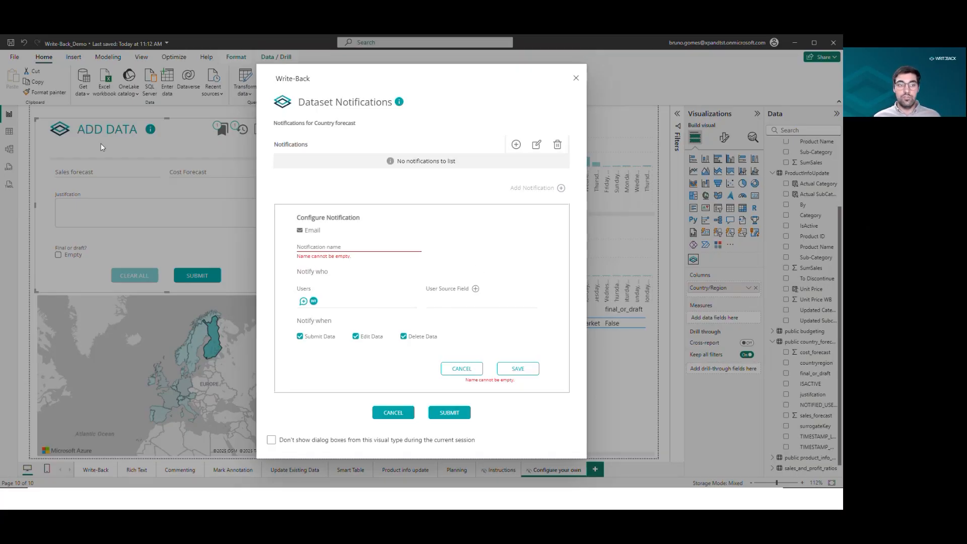
{"action": "left_click", "coordinate": [476, 290]}
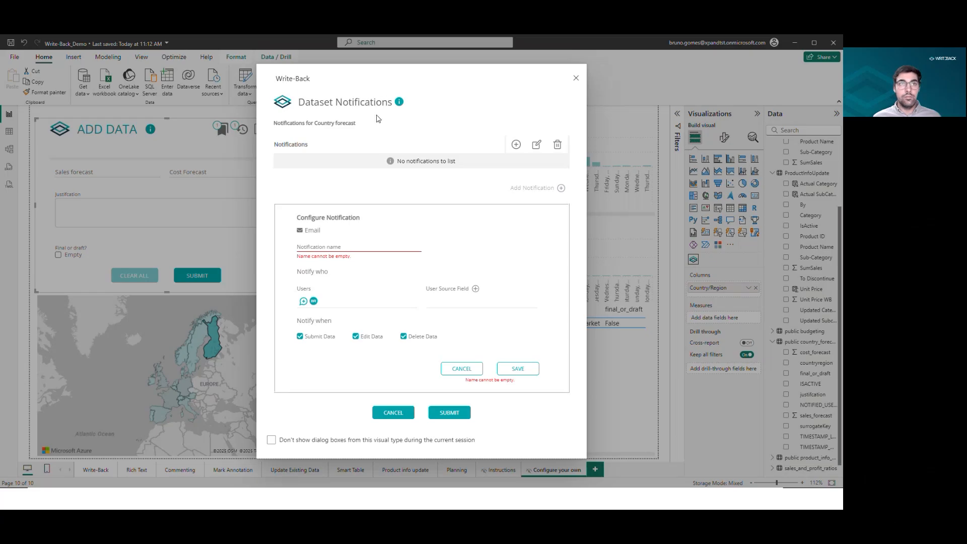
{"action": "left_click", "coordinate": [461, 368]}
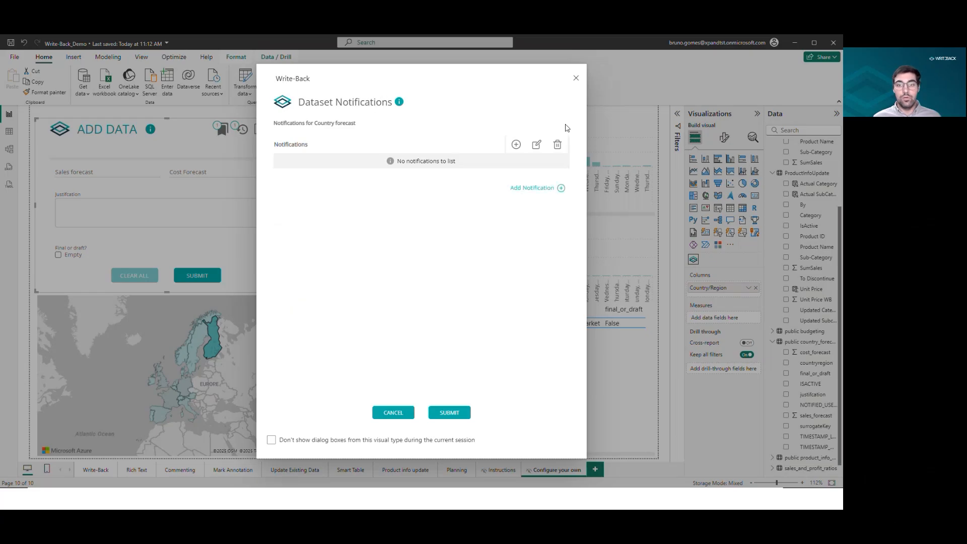
{"action": "left_click", "coordinate": [393, 413]}
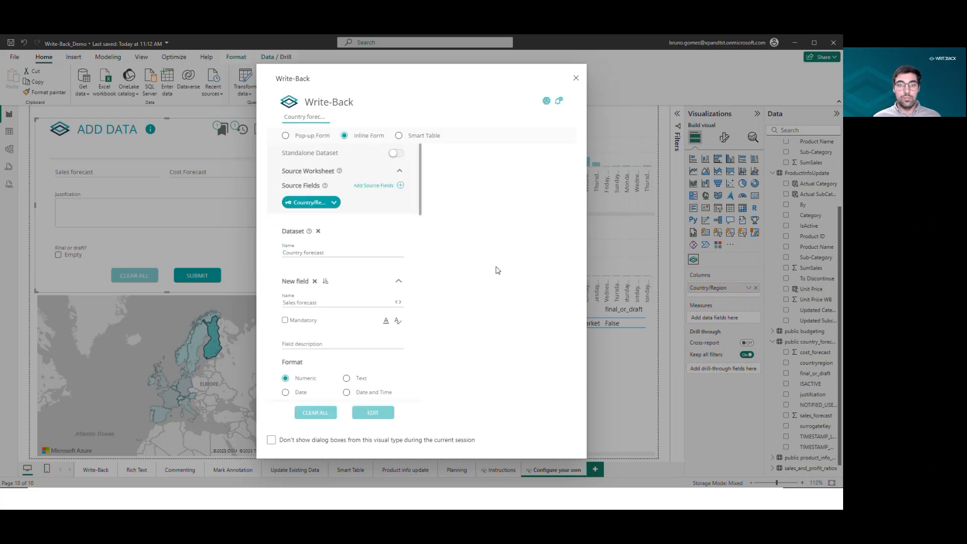
Switch the Write-Back form type to Pop-up Form.
{"action": "left_click", "coordinate": [315, 137]}
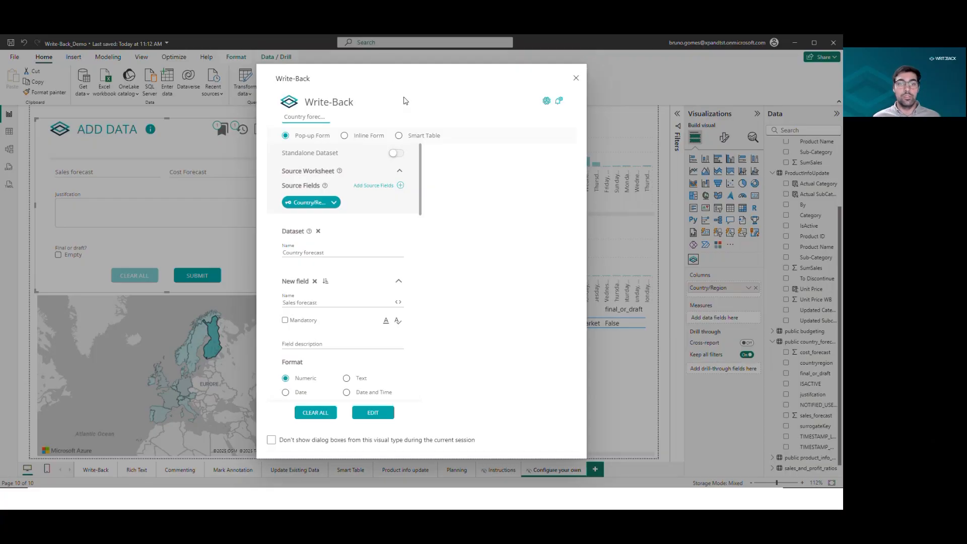
Switch to the Write-Back Manager in the browser and sign in with the saved credentials.
{"action": "key", "text": "alt+Tab"}
{"action": "left_click", "coordinate": [353, 43]}
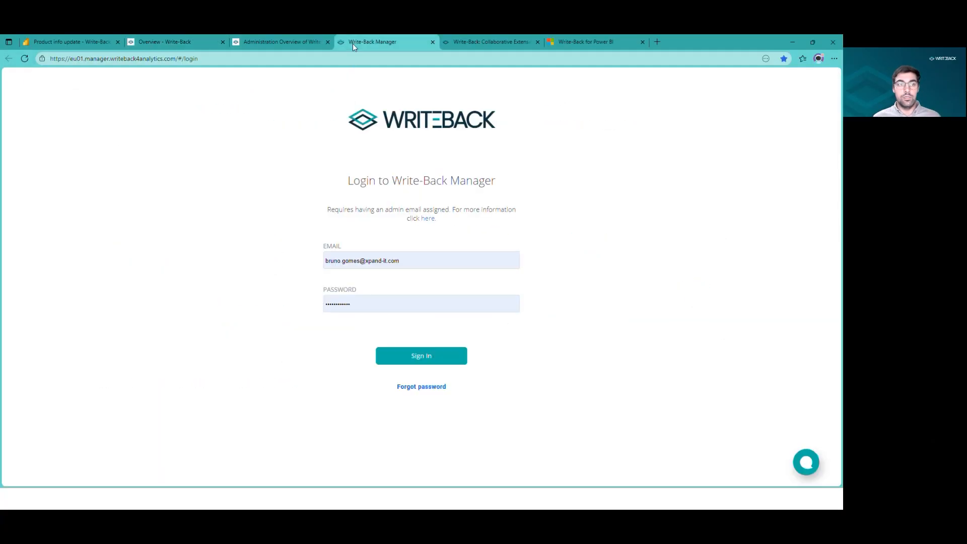
{"action": "left_click", "coordinate": [440, 362]}
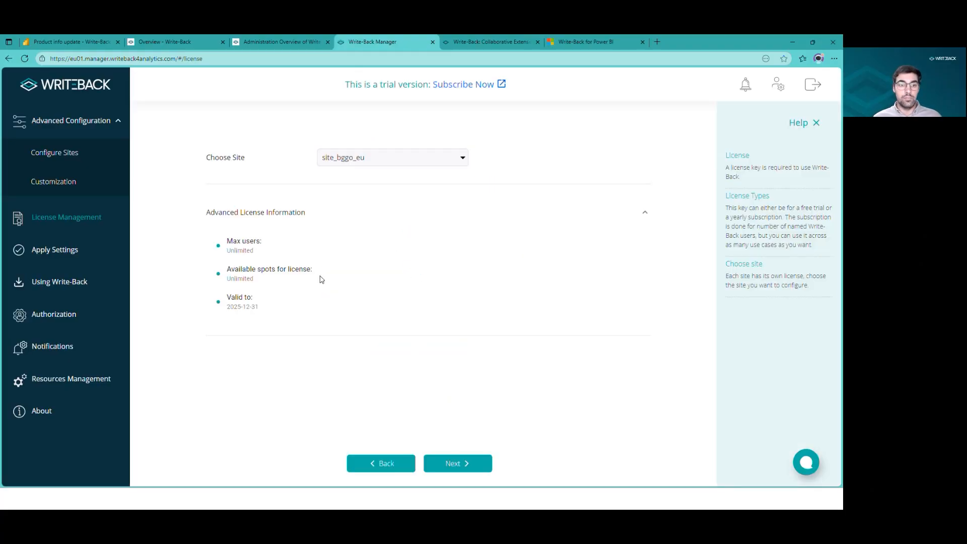
Open the Write-Back Manager's Customization Dataset Configuration settings and toggle Enable Chat With Support.
{"action": "left_click", "coordinate": [71, 152]}
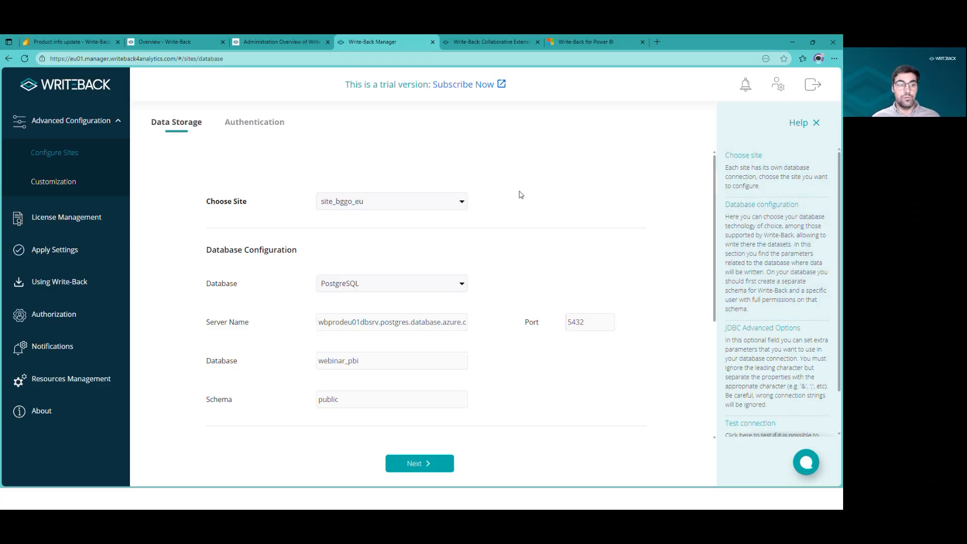
{"action": "left_click", "coordinate": [67, 186]}
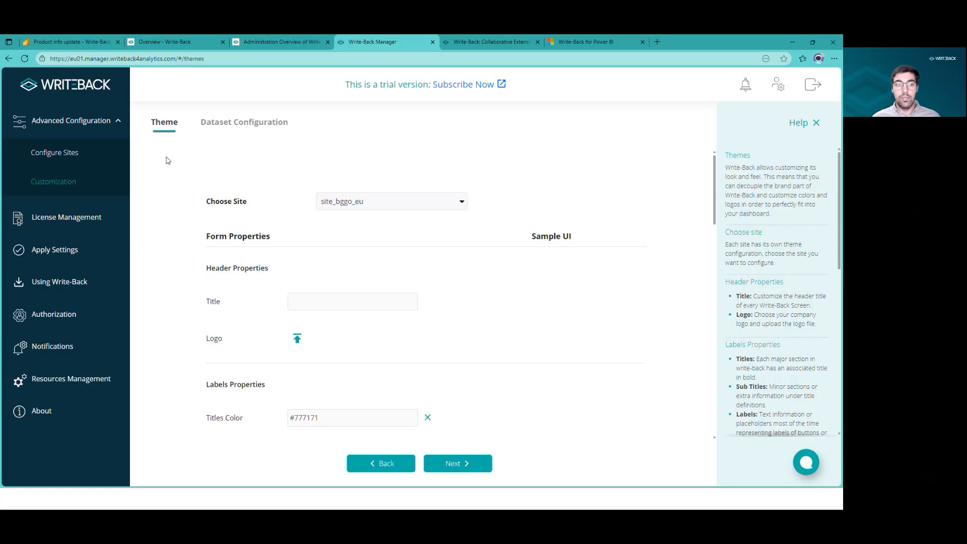
{"action": "left_click", "coordinate": [243, 124]}
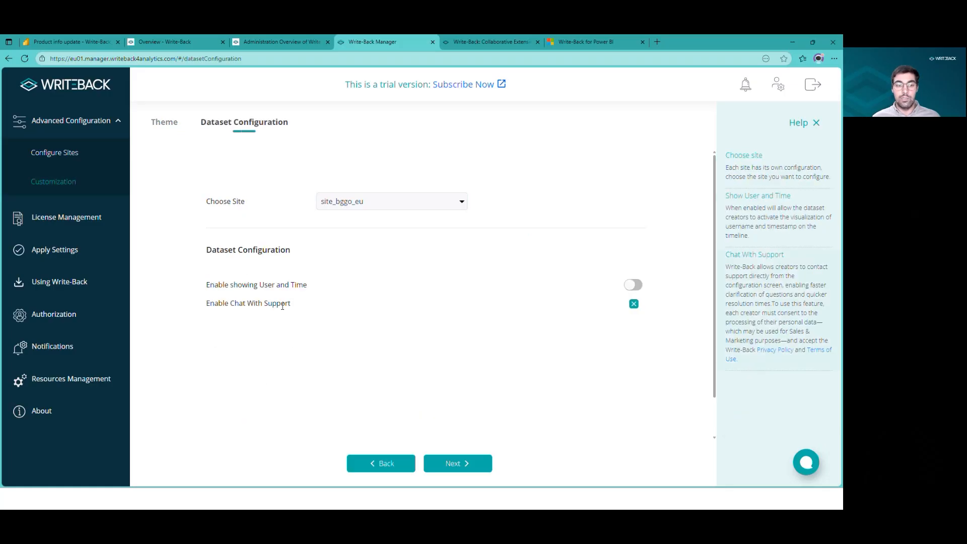
{"action": "left_click_drag", "start_coordinate": [291, 304], "coordinate": [239, 304]}
{"action": "triple_click", "coordinate": [263, 302]}
{"action": "left_click", "coordinate": [222, 303]}
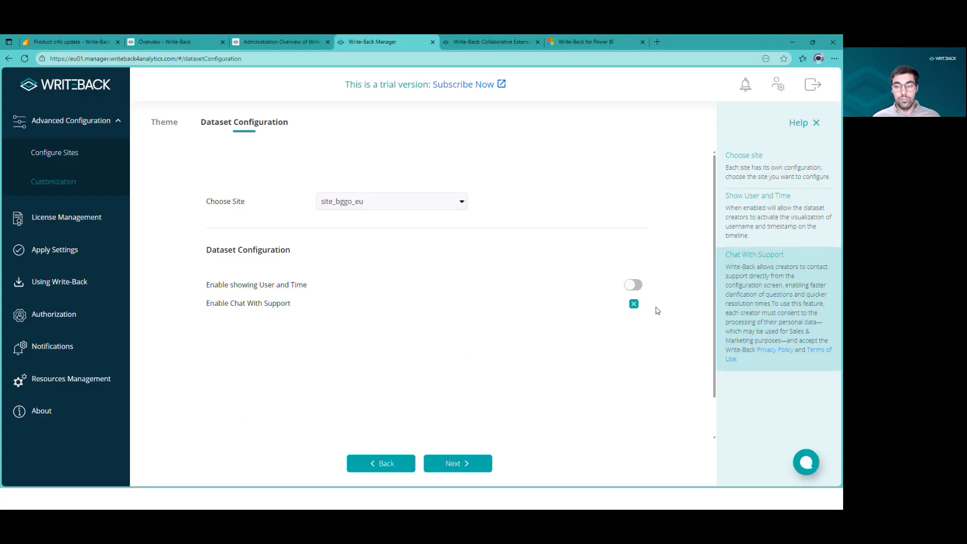
{"action": "left_click", "coordinate": [633, 306]}
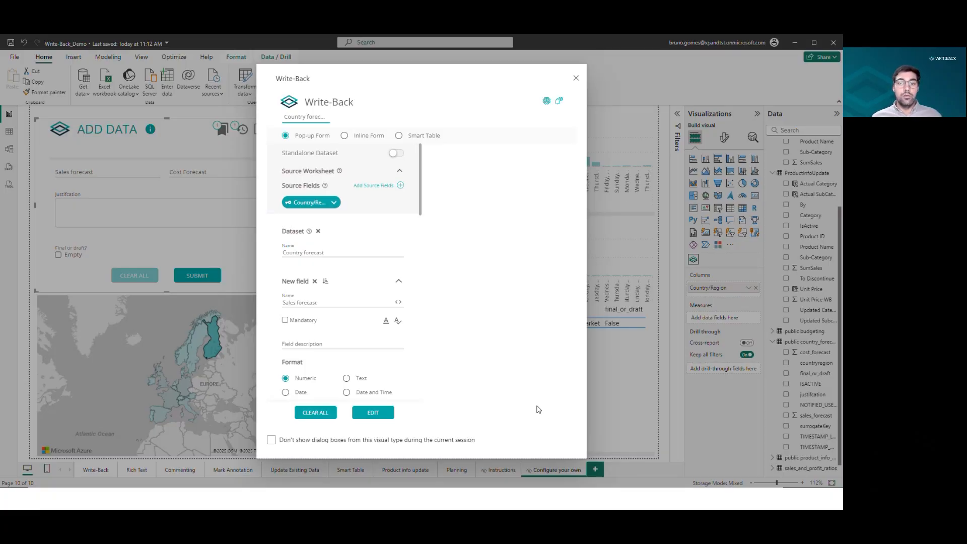
Close the Write-Back configuration dialog in Power BI.
{"action": "left_click", "coordinate": [577, 79]}
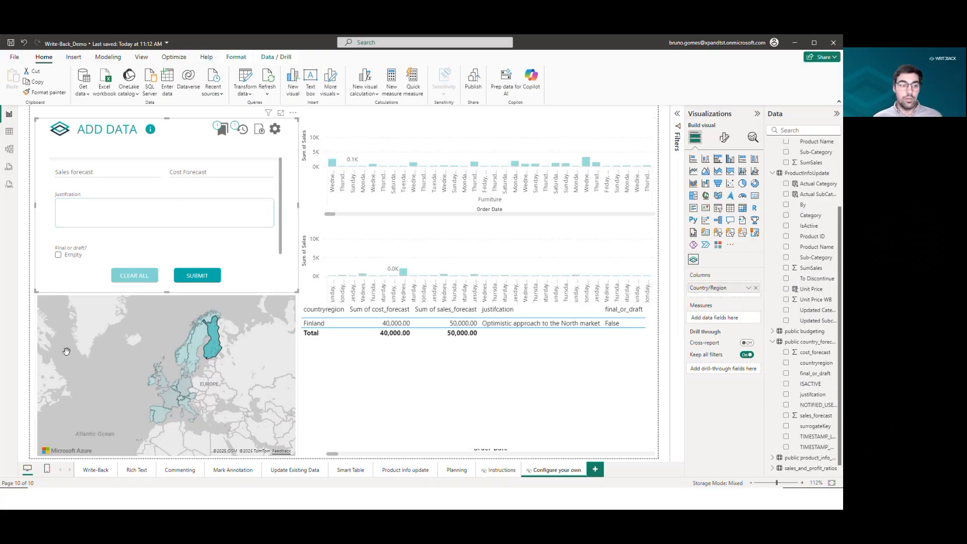
{"action": "left_click", "coordinate": [21, 345]}
Insert a new Write-Back visual on the page and remove it again.
{"action": "left_click", "coordinate": [693, 259]}
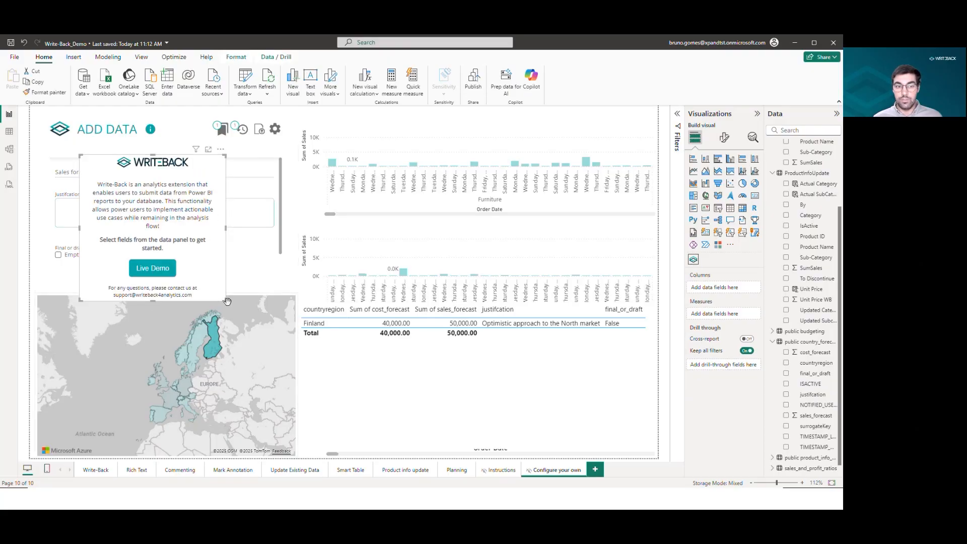
{"action": "left_click", "coordinate": [220, 150]}
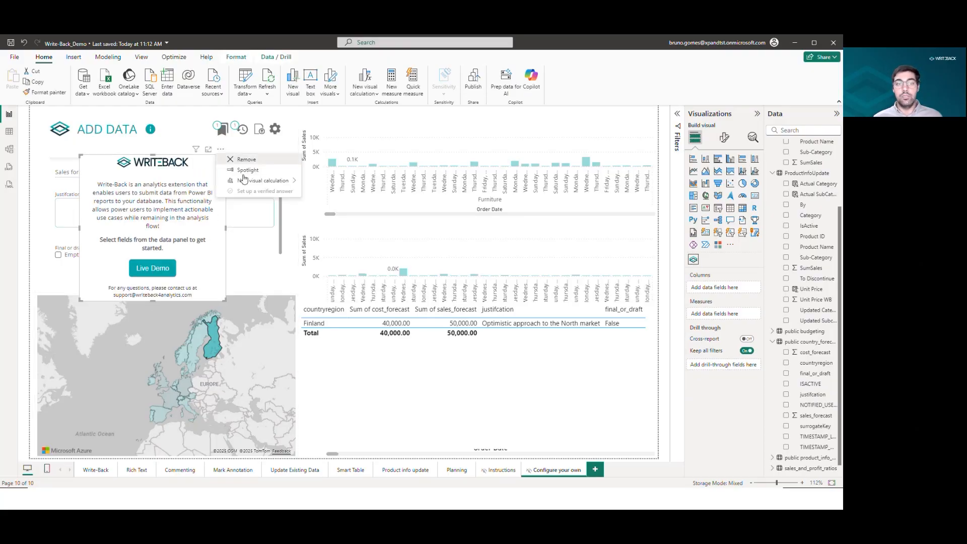
{"action": "left_click", "coordinate": [245, 159]}
{"action": "left_click", "coordinate": [263, 261]}
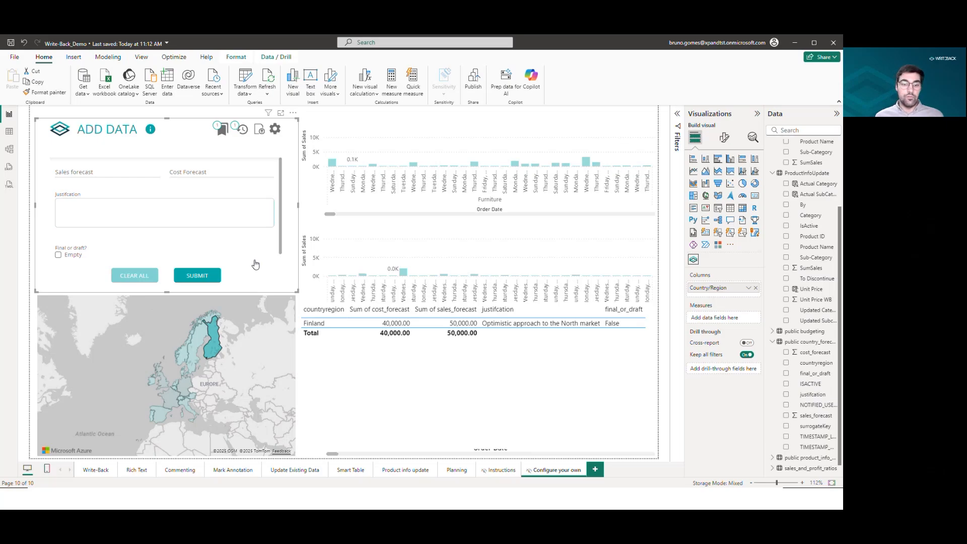
Open the Planning page and nudge the Planning Write-Back visual's left edge slightly.
{"action": "left_click", "coordinate": [459, 470]}
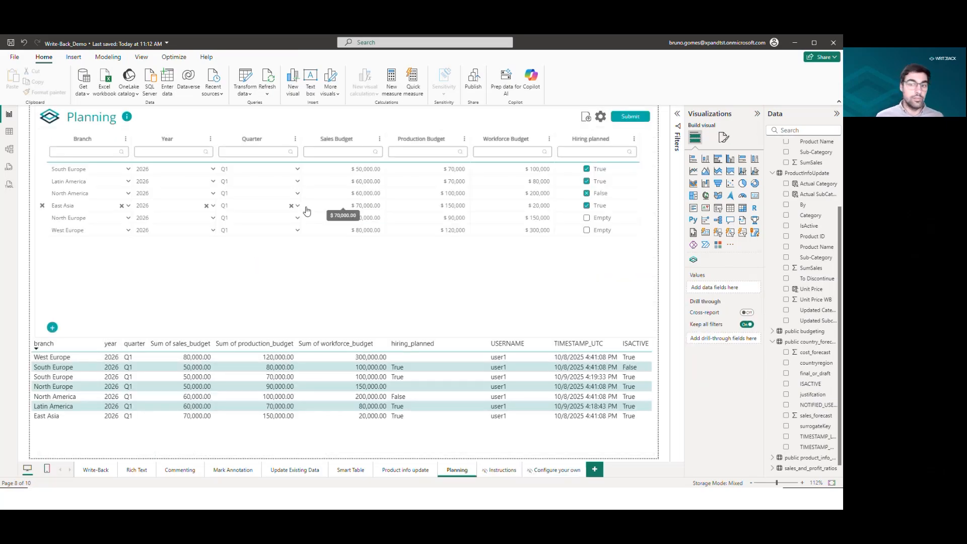
{"action": "left_click", "coordinate": [377, 270]}
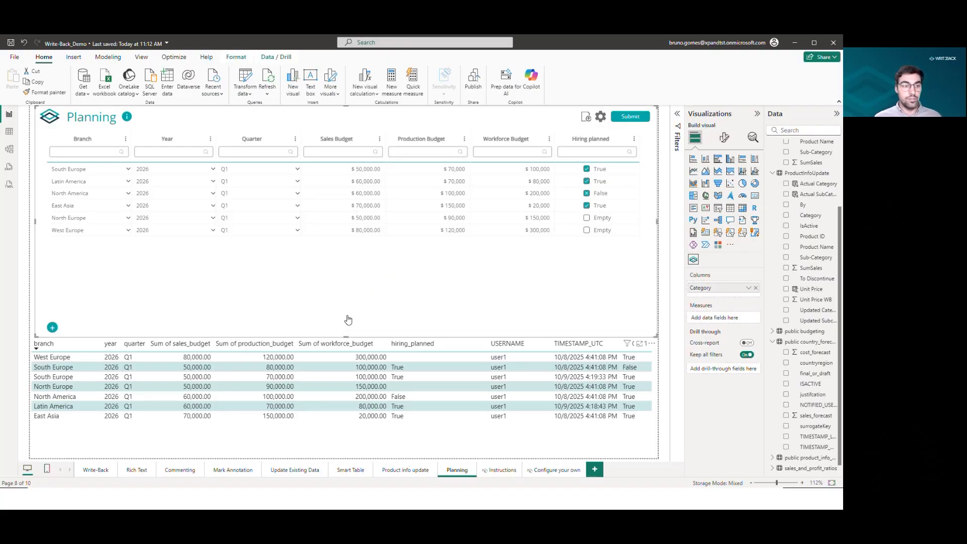
{"action": "left_click_drag", "start_coordinate": [36, 221], "coordinate": [30, 221]}
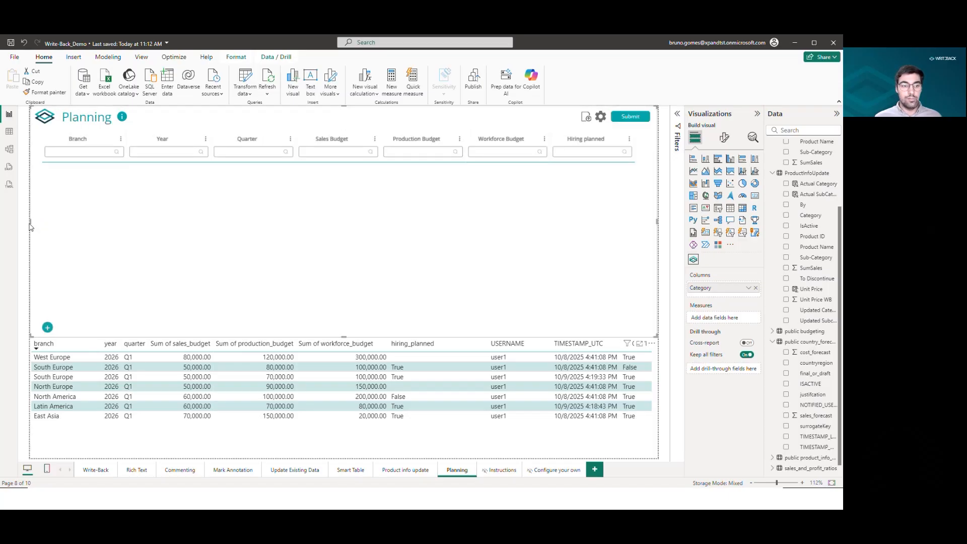
Open the Product info update page and dismiss the Write-Back login prompt.
{"action": "left_click", "coordinate": [406, 470]}
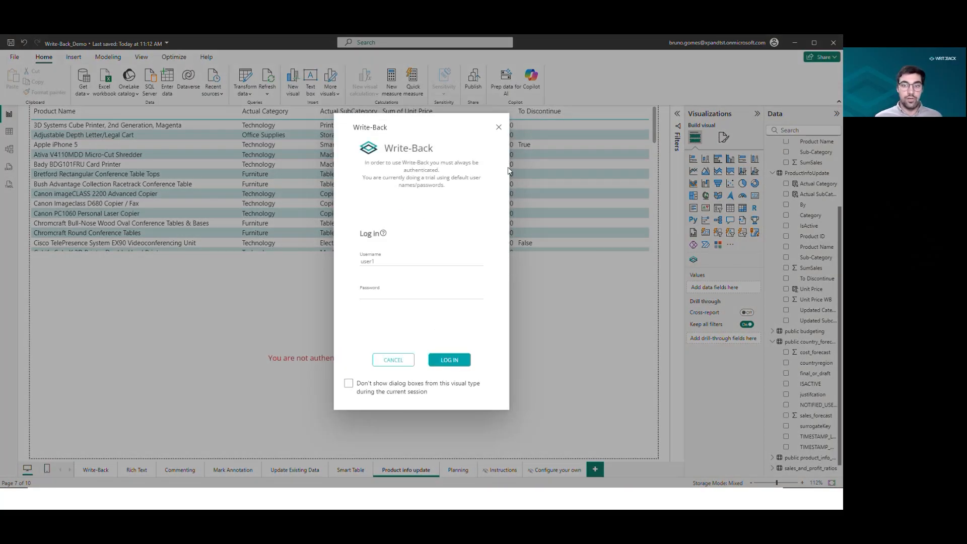
{"action": "left_click", "coordinate": [499, 127]}
{"action": "left_click", "coordinate": [411, 358]}
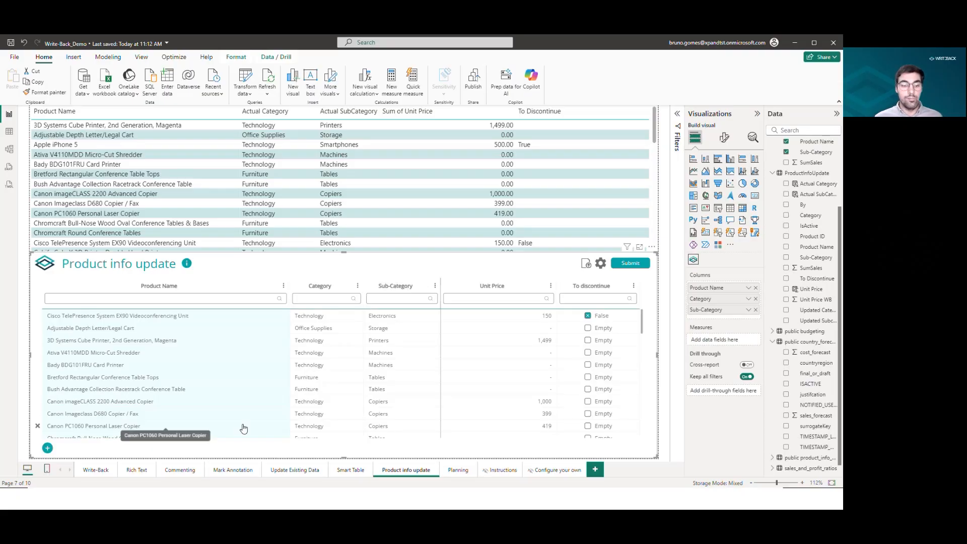
Open the Mark Annotation page and select its Add comment Write-Back visual.
{"action": "left_click", "coordinate": [236, 470]}
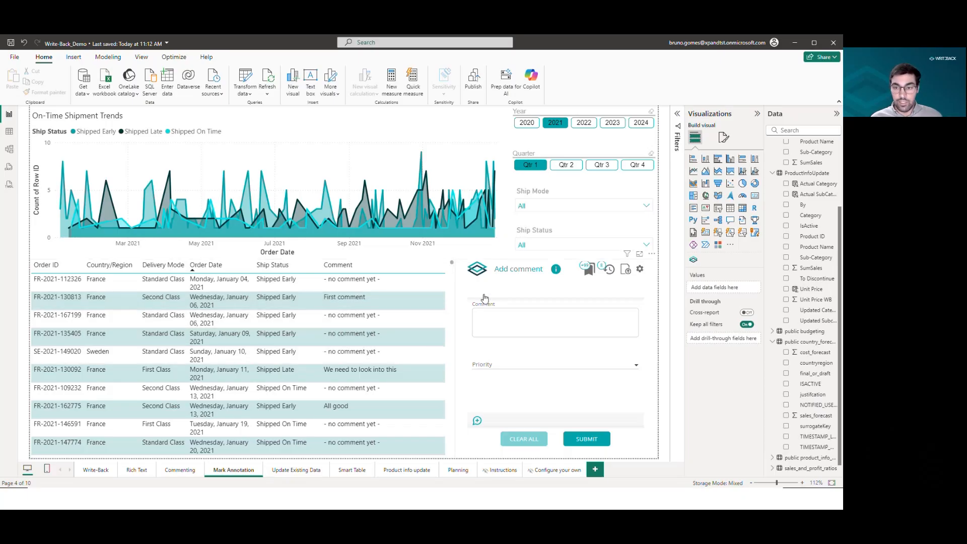
{"action": "left_click", "coordinate": [634, 297]}
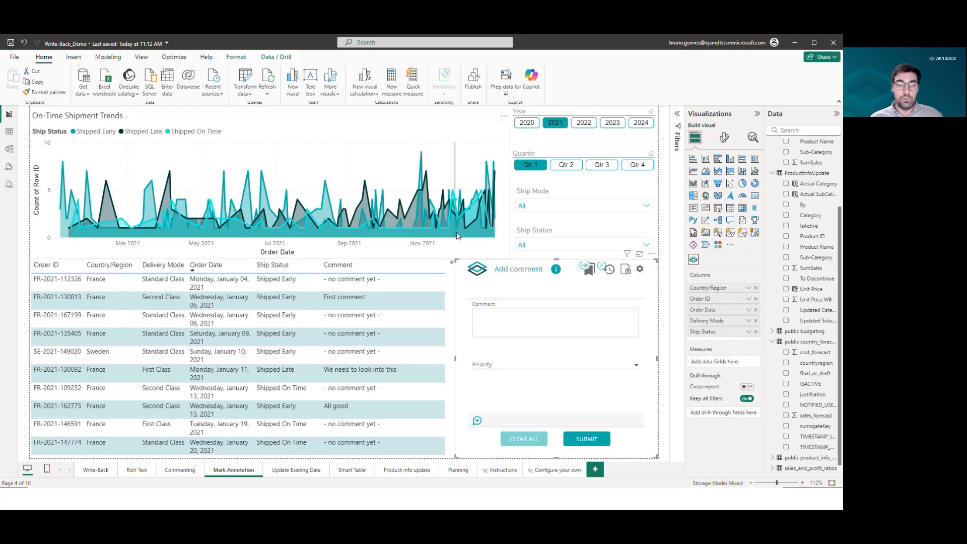
{"action": "mouse_move", "coordinate": [458, 236]}
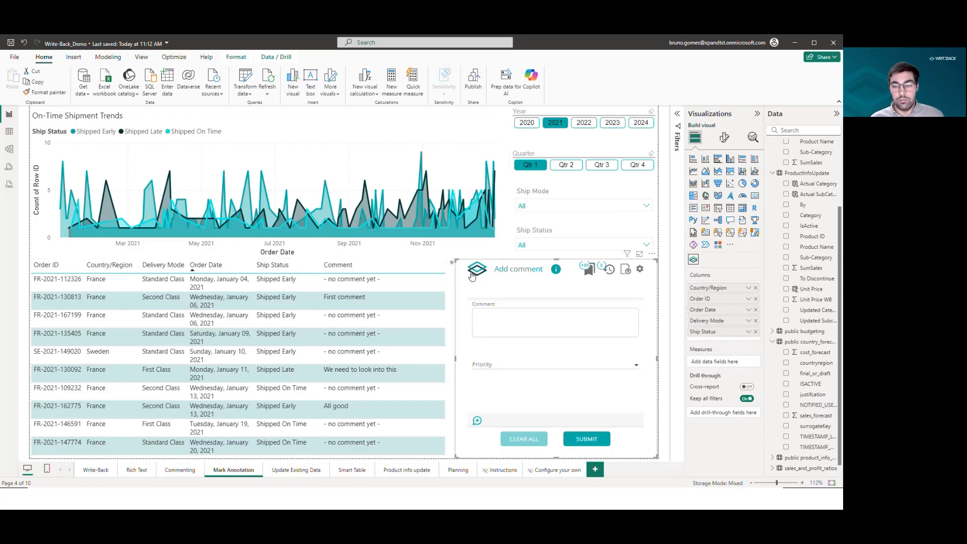
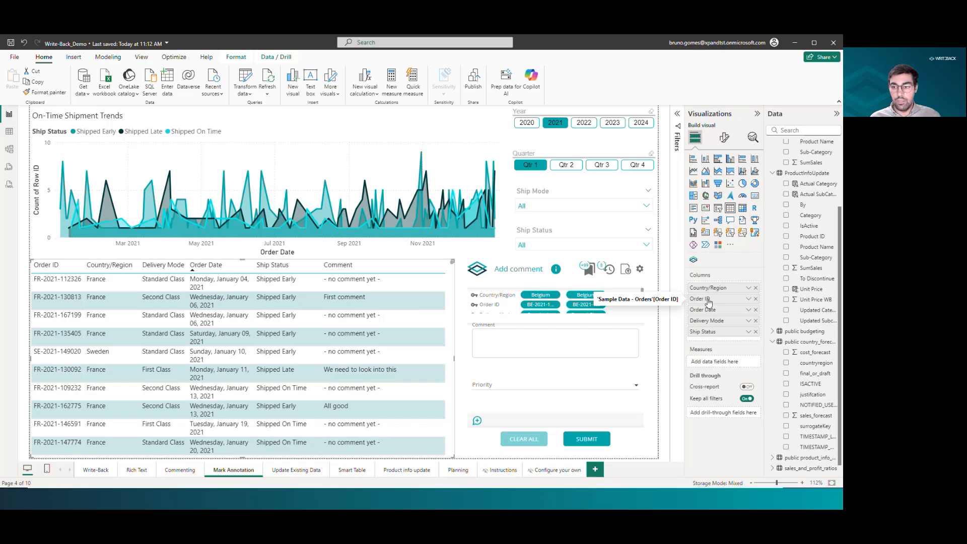
Move Order ID to the first column of the Add comment visual and select an order row in the table.
{"action": "scroll", "coordinate": [786, 313], "scroll_direction": "down", "scroll_amount": 1}
{"action": "left_click", "coordinate": [807, 470]}
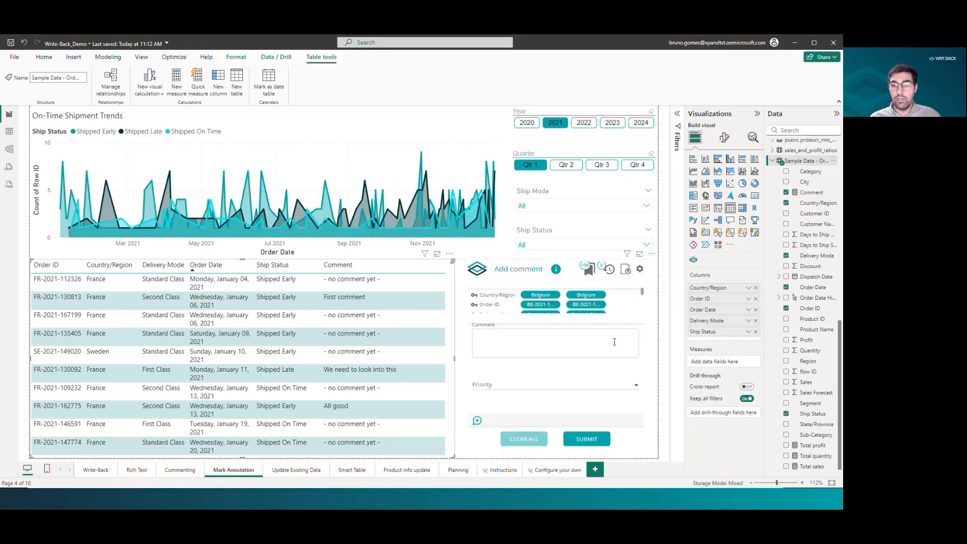
{"action": "left_click", "coordinate": [645, 320]}
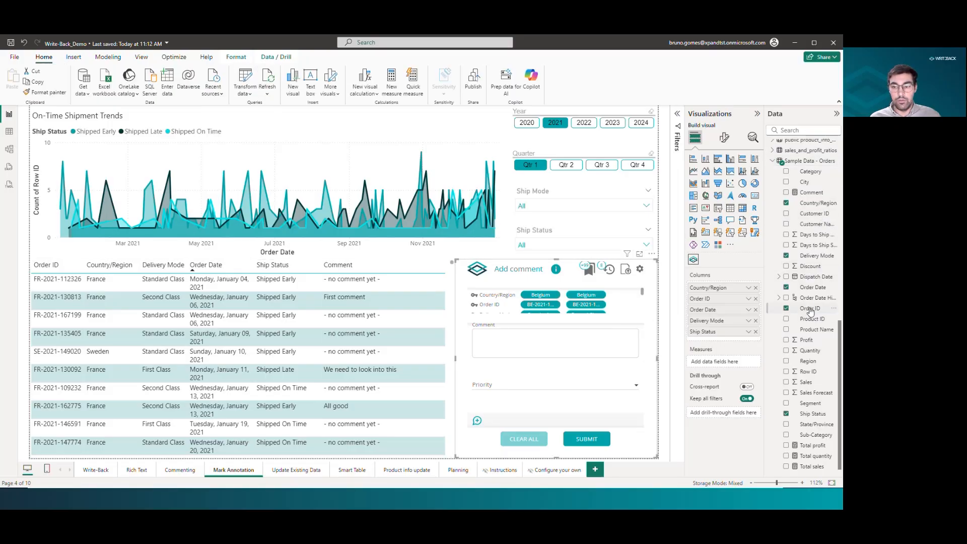
{"action": "left_click_drag", "start_coordinate": [816, 309], "coordinate": [709, 308]}
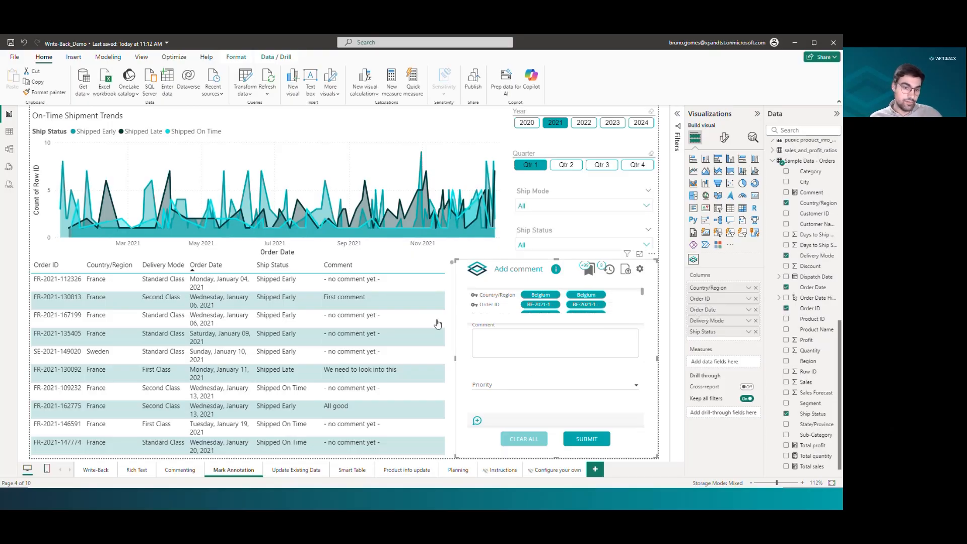
{"action": "left_click", "coordinate": [352, 343]}
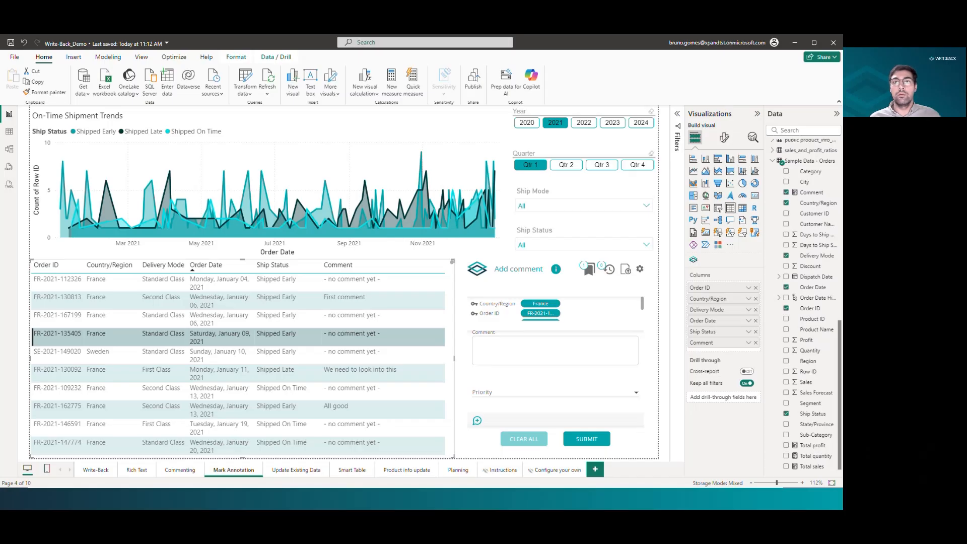
{"action": "key", "text": "alt+Tab"}
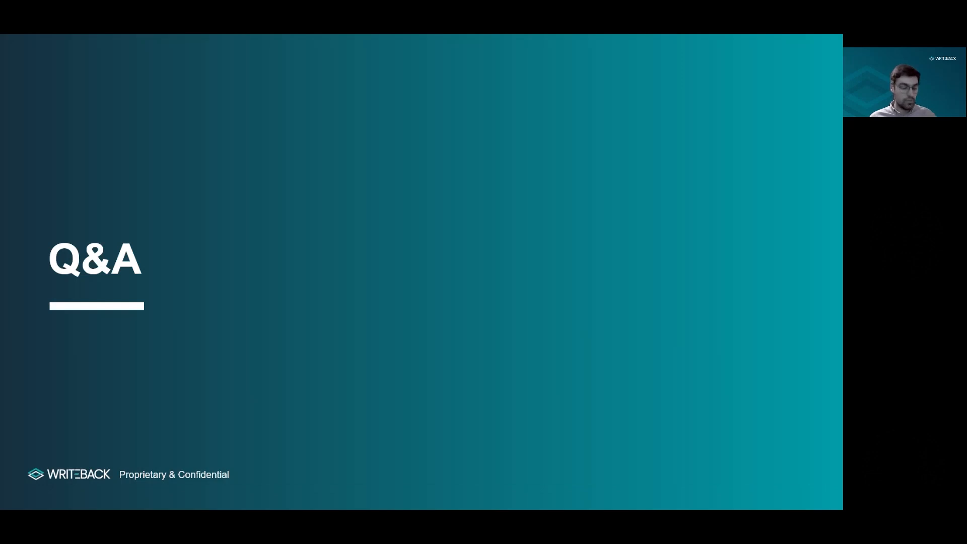
{"action": "key", "text": "alt+Tab"}
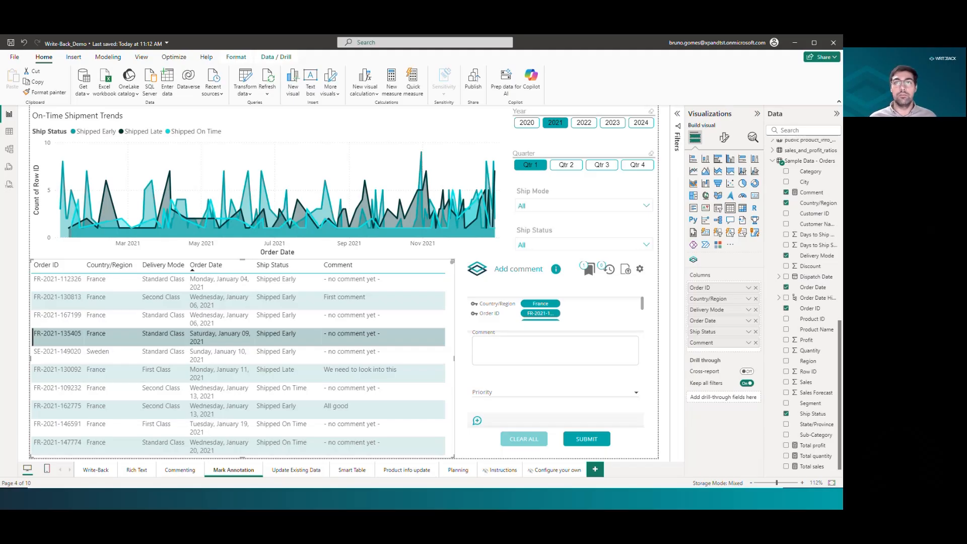
{"action": "key", "text": "alt+Tab"}
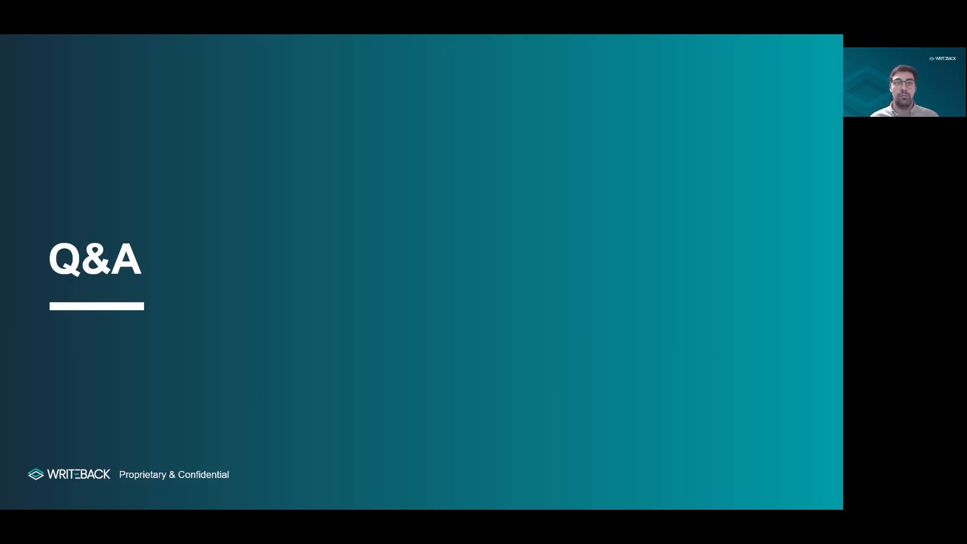
{"action": "key", "text": "alt+Tab"}
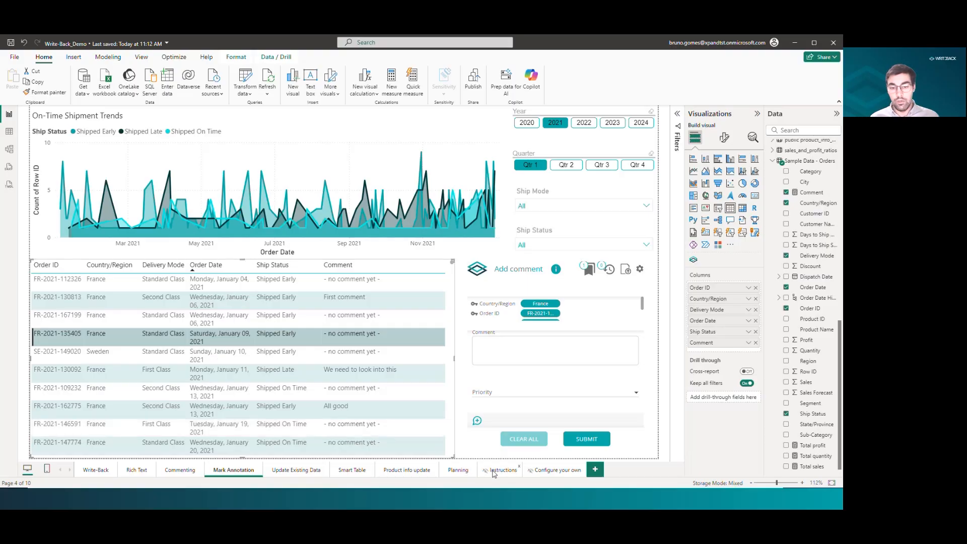
Open the Planning page and close the Write-Back login prompts on its visual.
{"action": "left_click", "coordinate": [454, 473]}
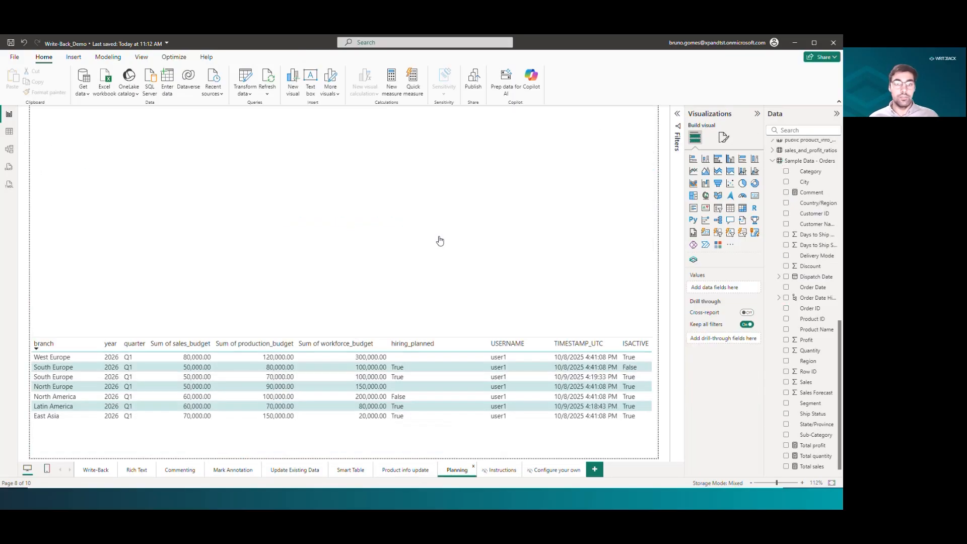
{"action": "left_click", "coordinate": [410, 225]}
{"action": "left_click", "coordinate": [498, 129]}
{"action": "left_click", "coordinate": [413, 226]}
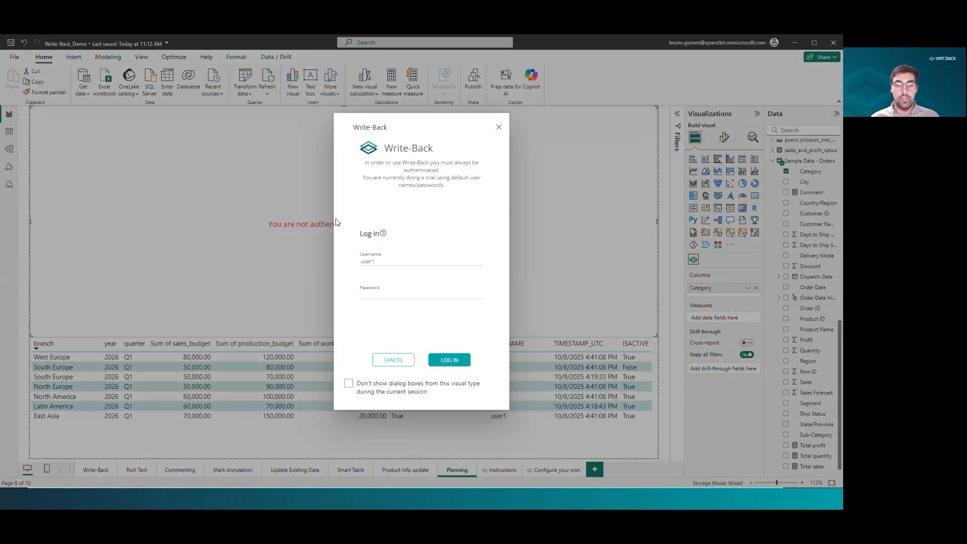
{"action": "left_click", "coordinate": [498, 128]}
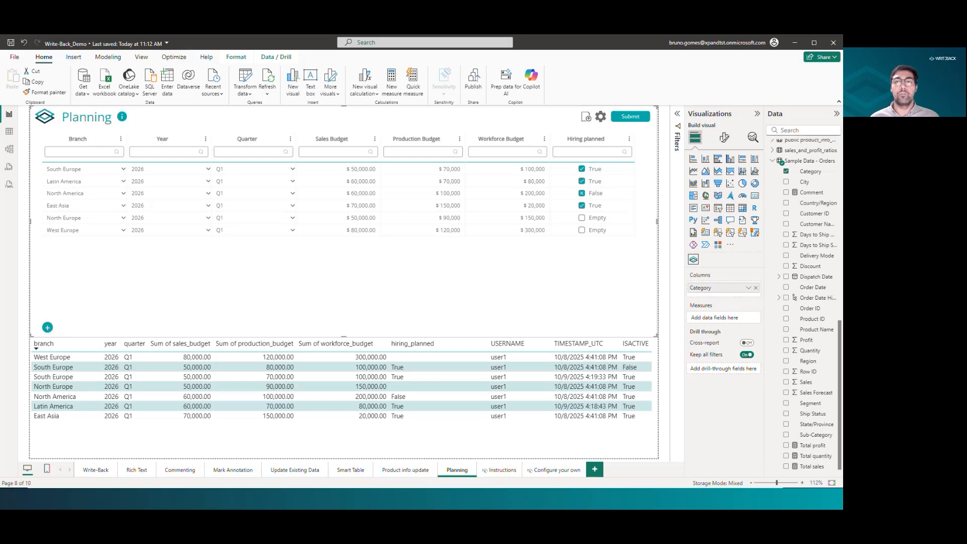
In the browser, review the Write-Back administration overview page and its architecture diagram.
{"action": "key", "text": "alt+Tab"}
{"action": "left_click", "coordinate": [277, 43]}
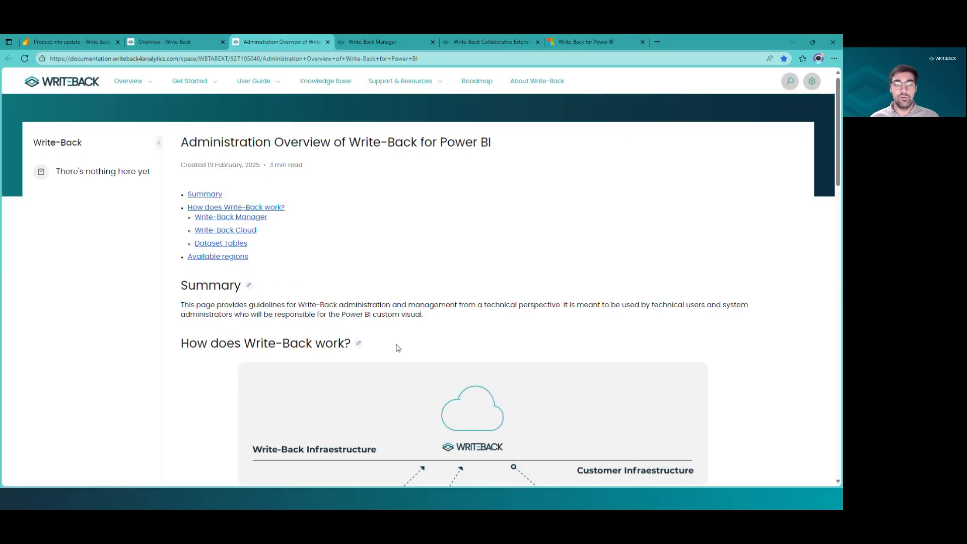
{"action": "scroll", "coordinate": [421, 300], "scroll_direction": "down", "scroll_amount": 4}
{"action": "left_click", "coordinate": [408, 303]}
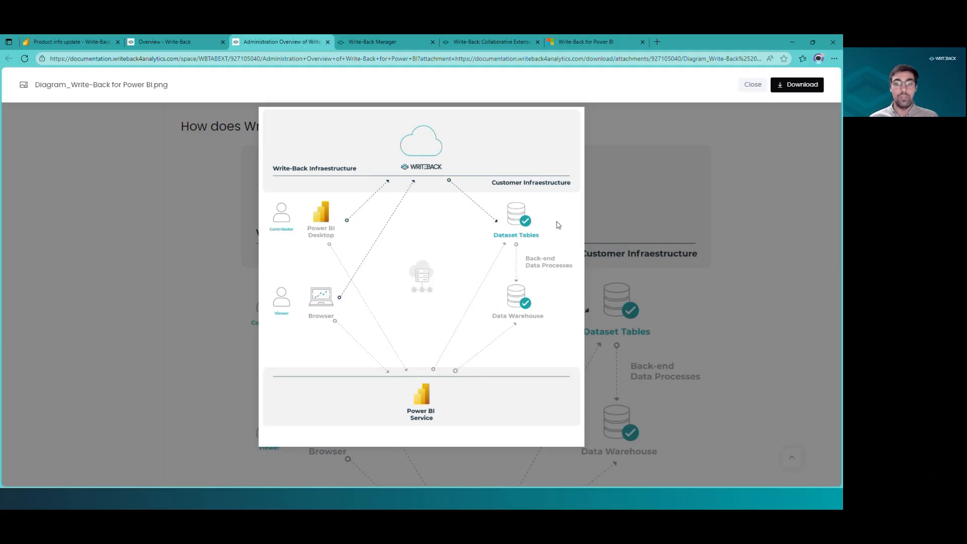
{"action": "left_click", "coordinate": [152, 45]}
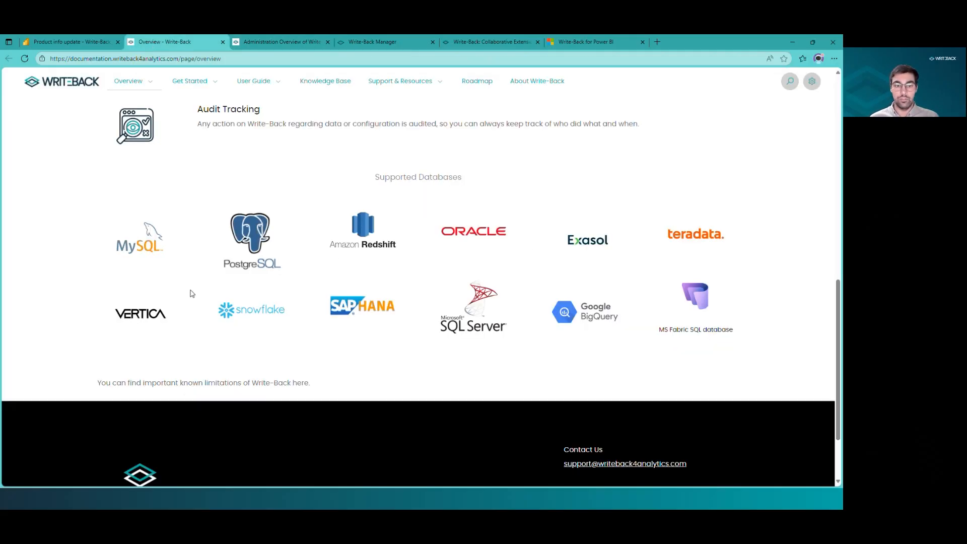
{"action": "left_click", "coordinate": [288, 44]}
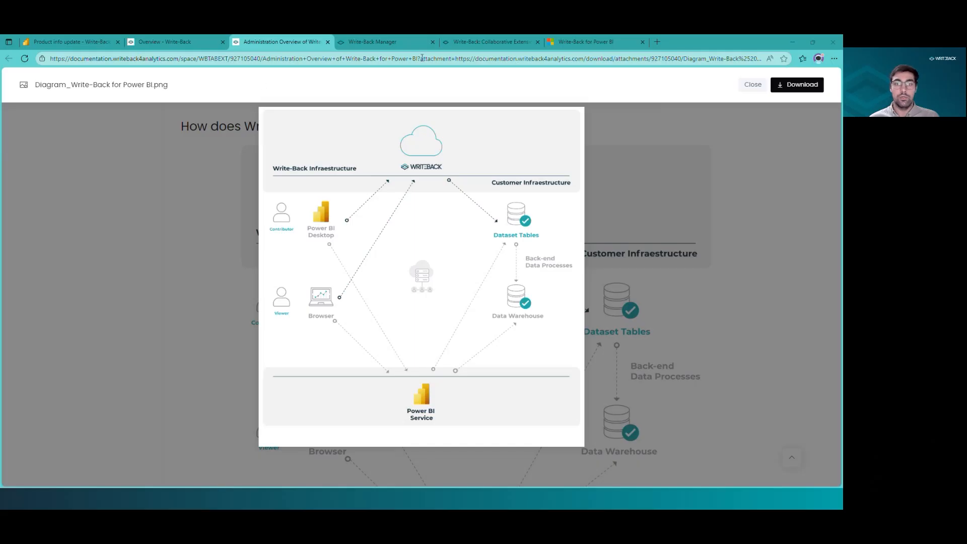
Open the Authentication settings under Configure Sites in Write-Back Manager and review the authentication method options.
{"action": "left_click", "coordinate": [383, 42]}
{"action": "left_click", "coordinate": [70, 156]}
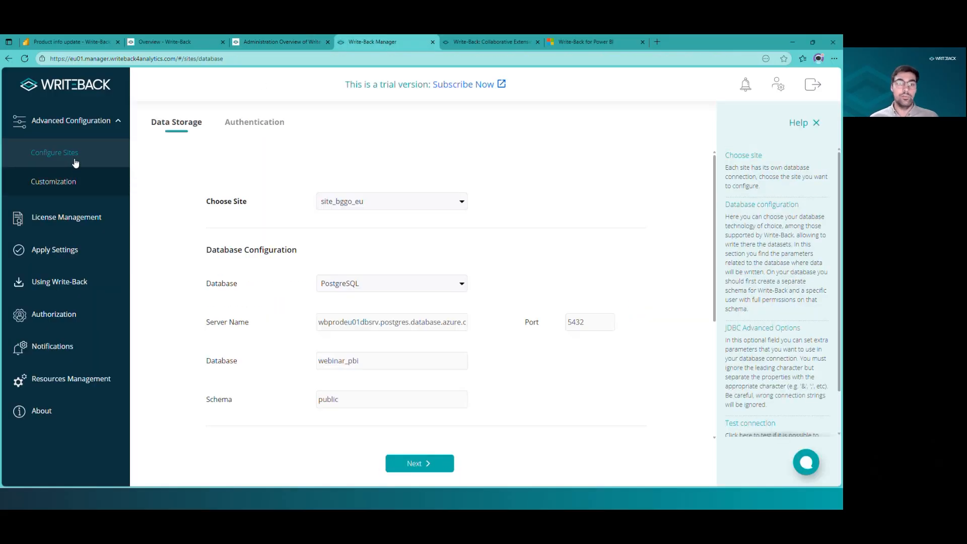
{"action": "left_click", "coordinate": [270, 125]}
{"action": "left_click", "coordinate": [459, 255]}
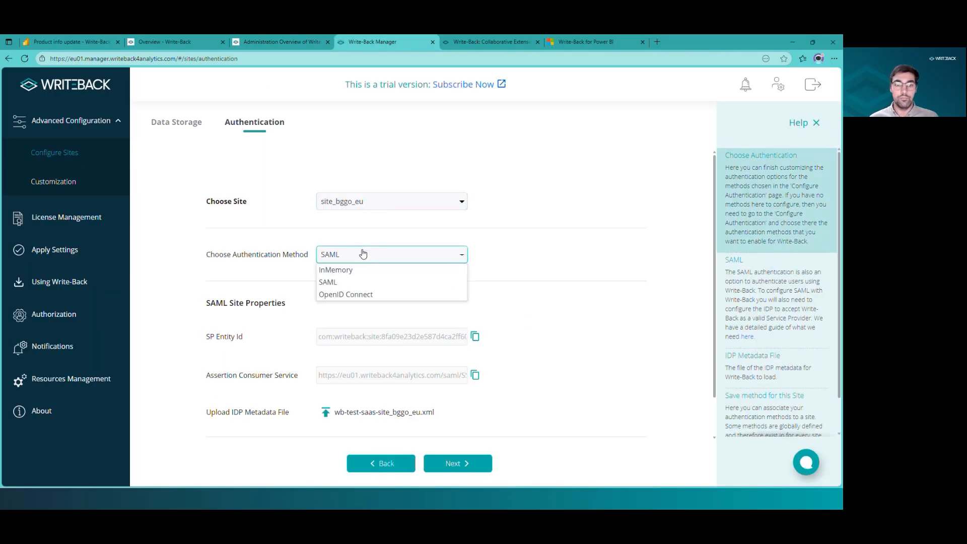
Switch the chosen site to webinar_pbi and set its authentication method to OAuth.
{"action": "left_click", "coordinate": [366, 202]}
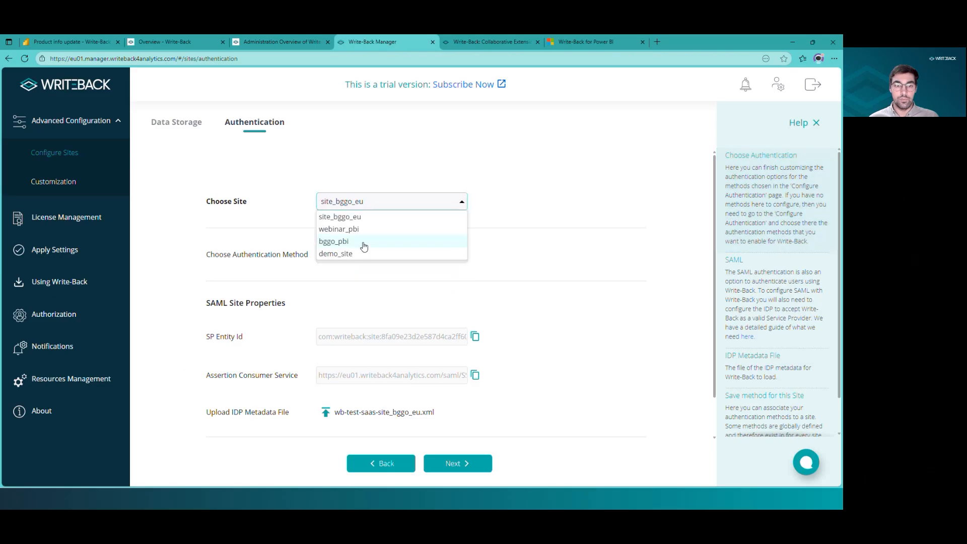
{"action": "left_click", "coordinate": [363, 241]}
{"action": "left_click", "coordinate": [371, 203]}
{"action": "left_click", "coordinate": [365, 218]}
{"action": "left_click", "coordinate": [361, 202]}
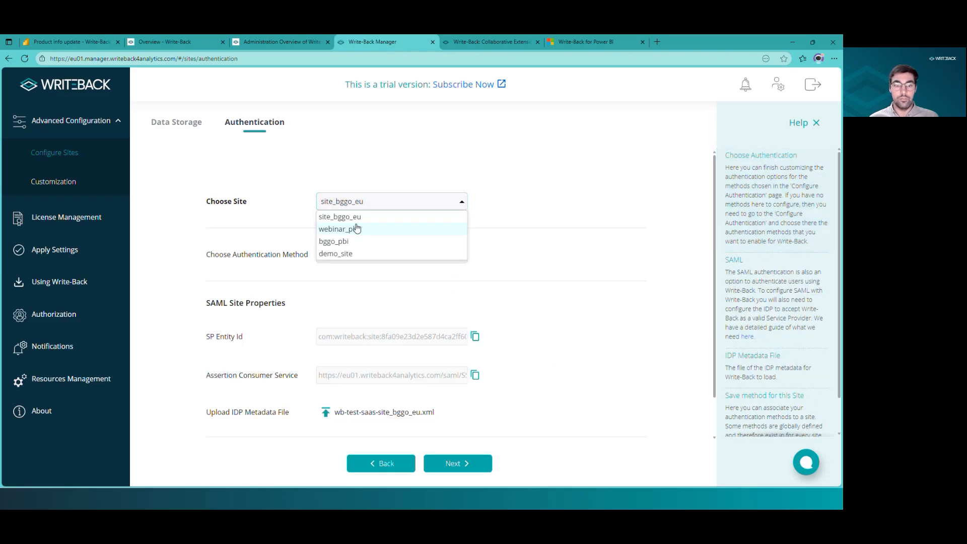
{"action": "left_click", "coordinate": [357, 228]}
{"action": "left_click", "coordinate": [361, 257]}
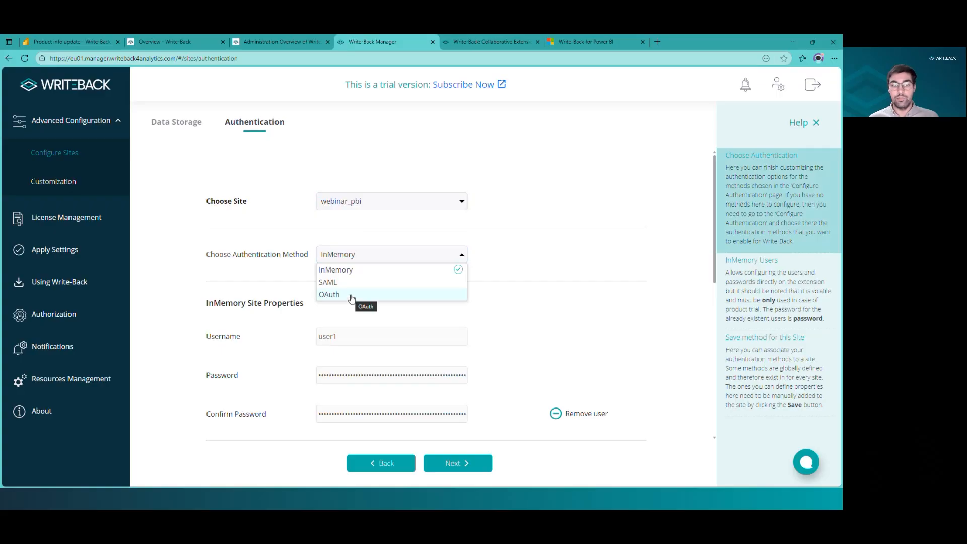
{"action": "left_click", "coordinate": [351, 297]}
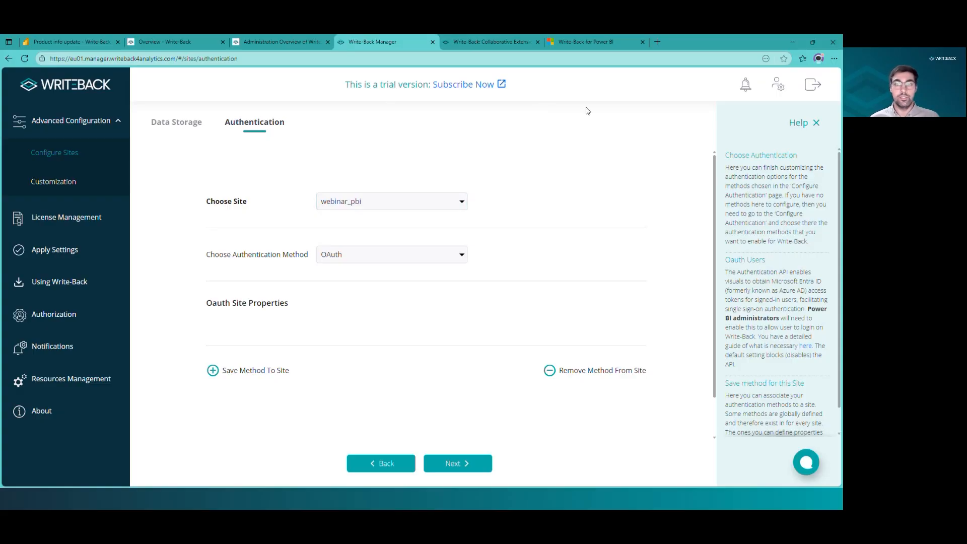
Check the Write-Back for Power BI AppSource page, then review the site's users and role options under Authorization.
{"action": "left_click", "coordinate": [586, 42]}
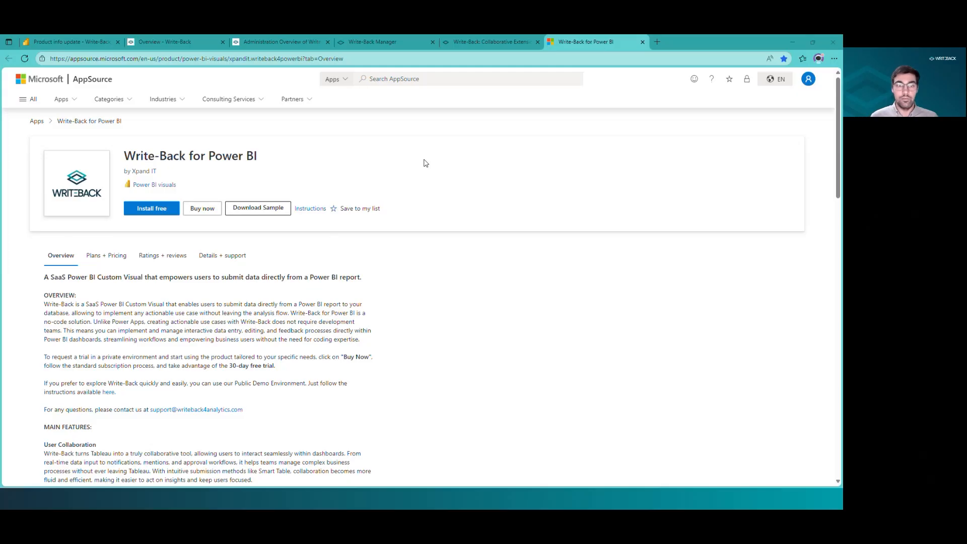
{"action": "left_click", "coordinate": [400, 43]}
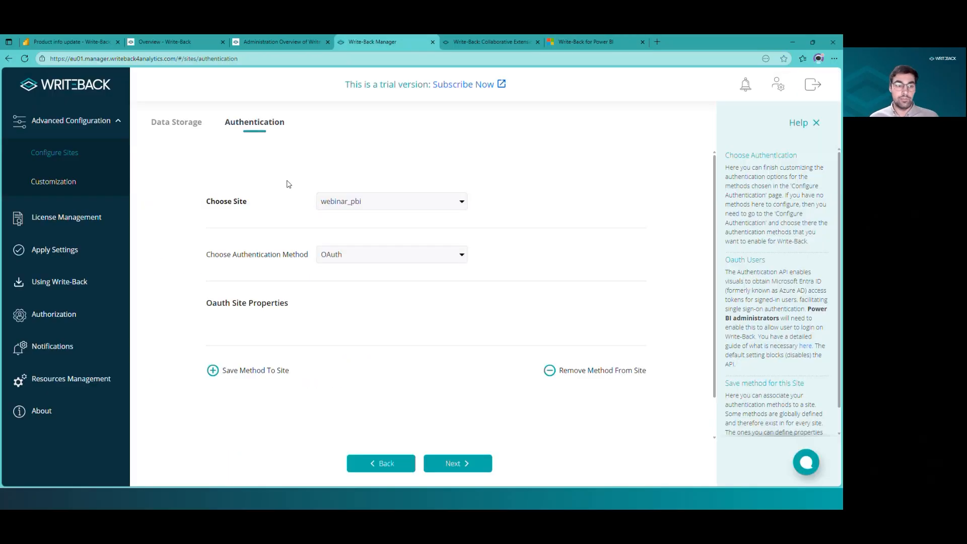
{"action": "left_click", "coordinate": [70, 324]}
{"action": "left_click", "coordinate": [305, 236]}
{"action": "left_click", "coordinate": [590, 305]}
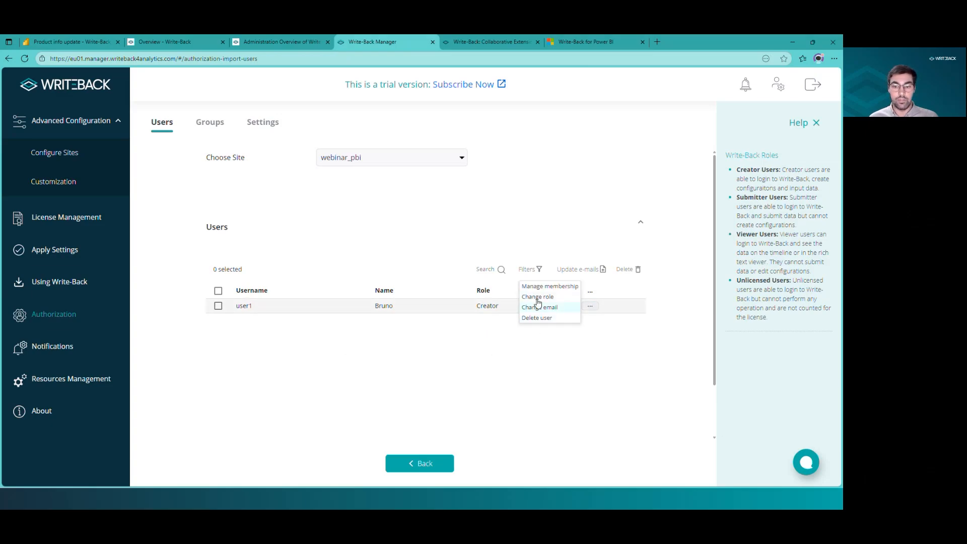
{"action": "left_click", "coordinate": [545, 347]}
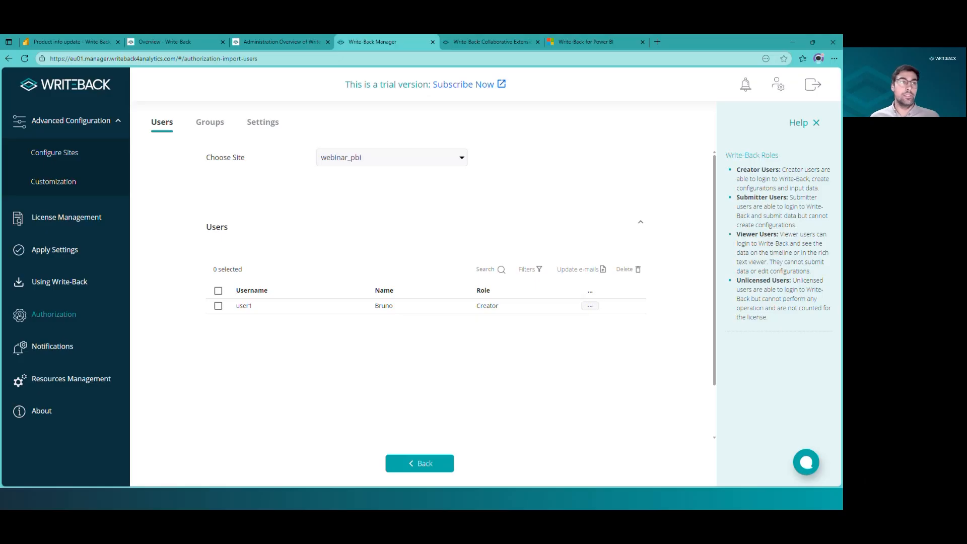
Return to the report and open the Commenting page, then the Mark Annotation page.
{"action": "key", "text": "alt+Tab"}
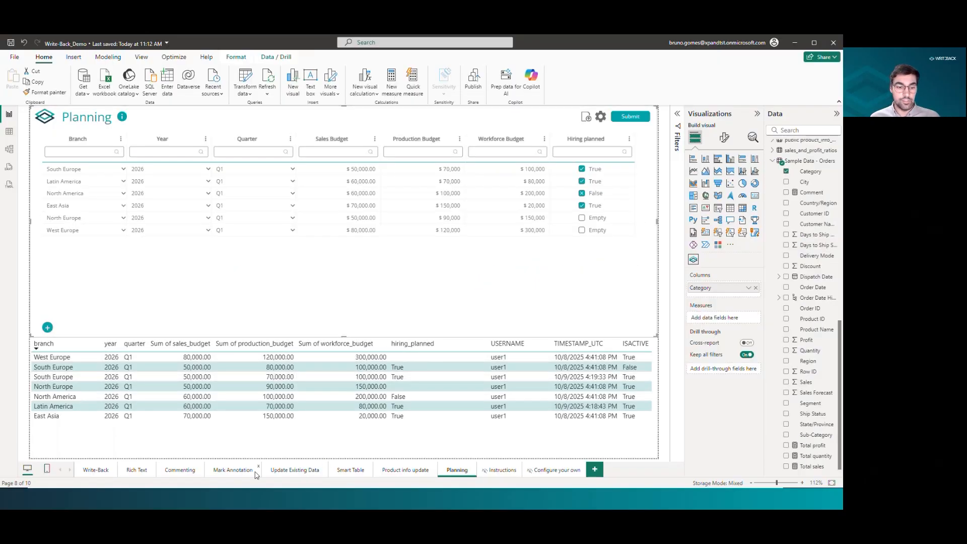
{"action": "left_click", "coordinate": [172, 474]}
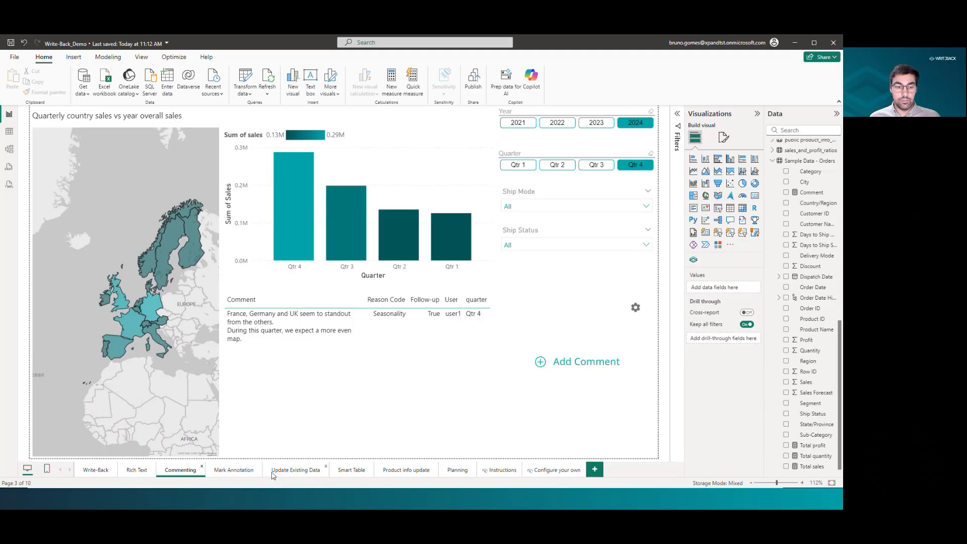
{"action": "left_click", "coordinate": [230, 472]}
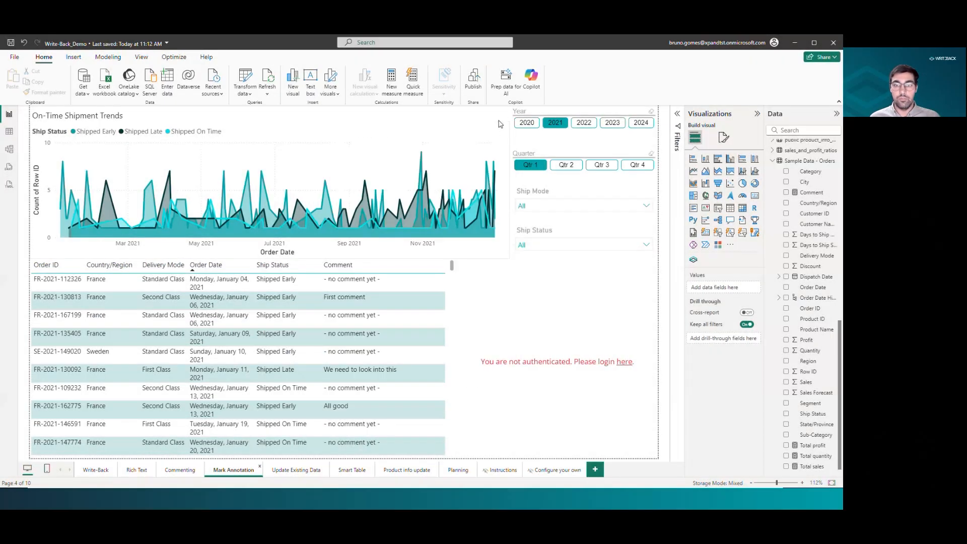
Filter the Ship Mode slicer to First Class and close the Write-Back login prompt.
{"action": "left_click", "coordinate": [565, 210]}
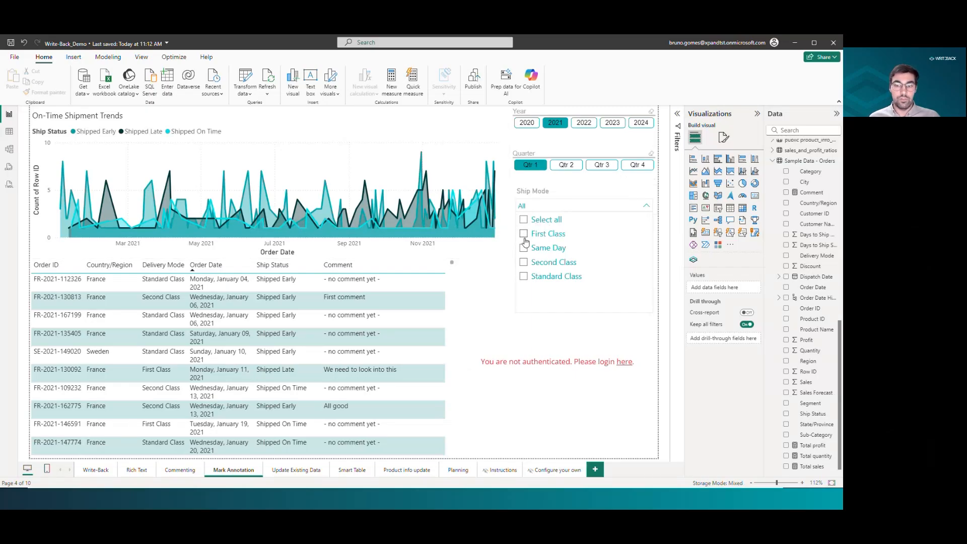
{"action": "left_click", "coordinate": [525, 234]}
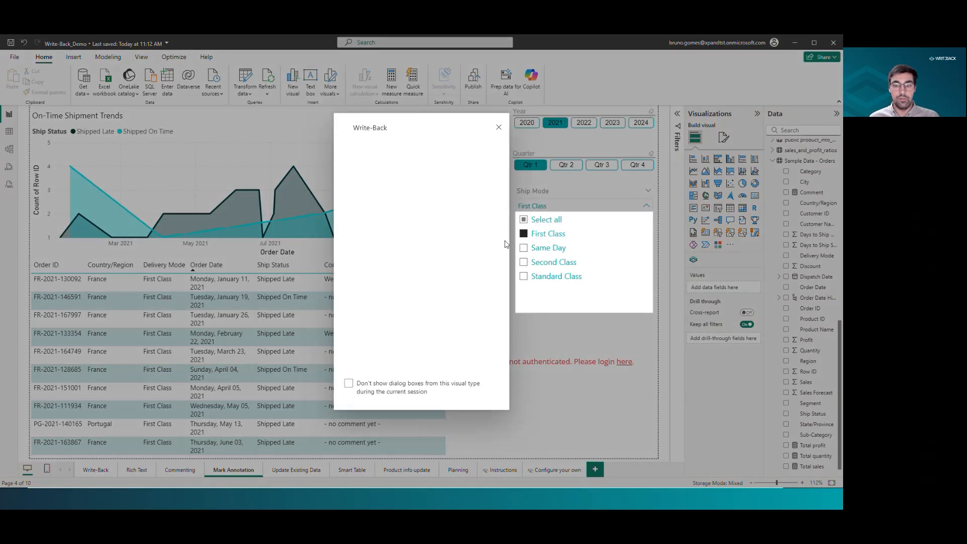
{"action": "left_click", "coordinate": [500, 133]}
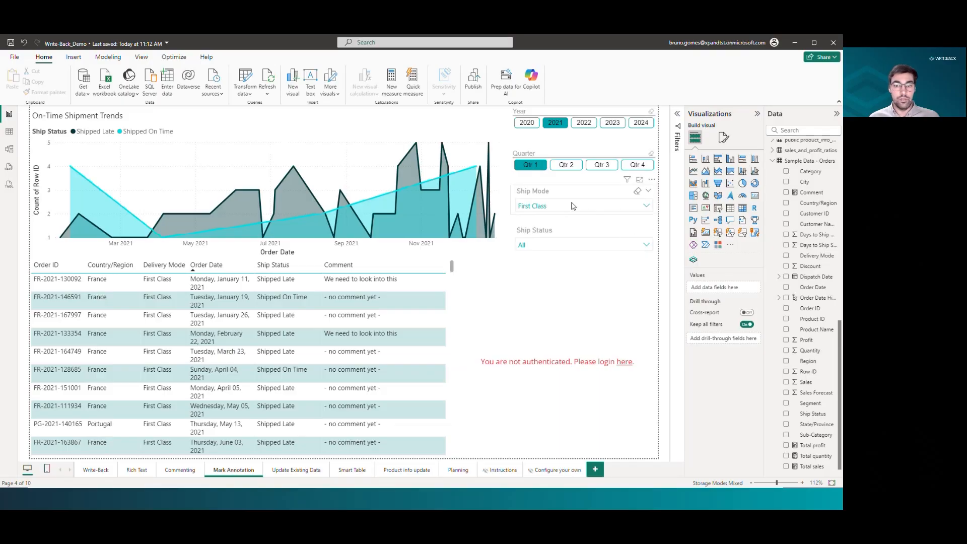
{"action": "left_click", "coordinate": [557, 207]}
{"action": "left_click", "coordinate": [646, 208]}
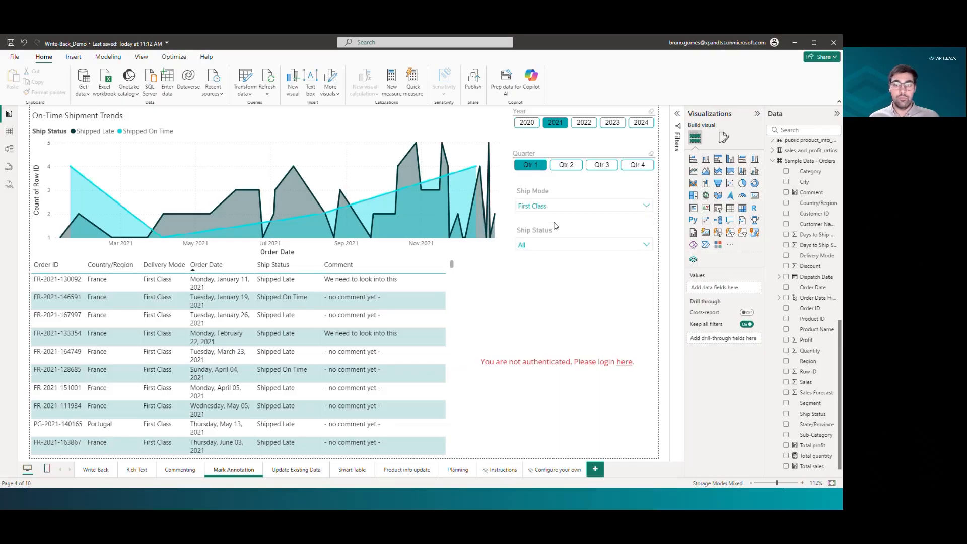
Select the Add comment Write-Back visual and open its login prompt.
{"action": "left_click", "coordinate": [580, 303]}
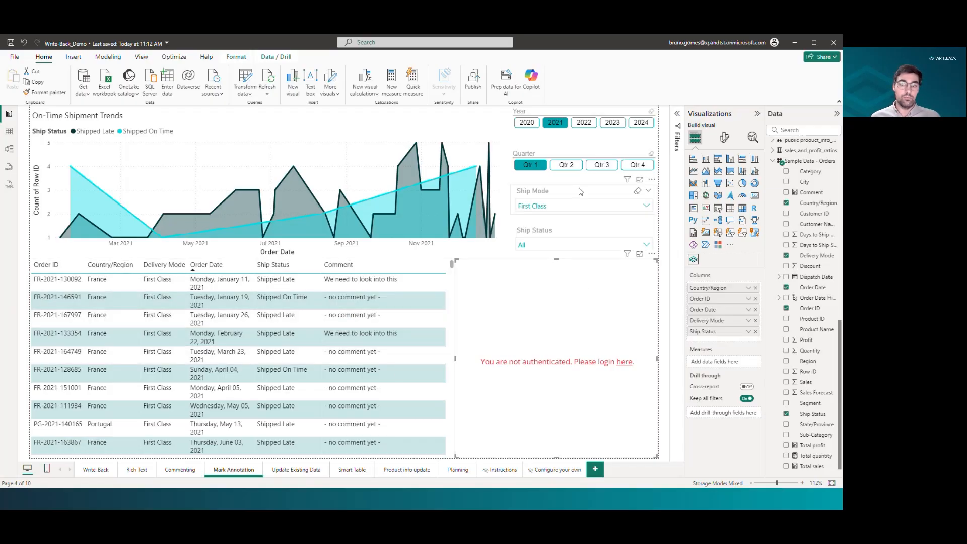
{"action": "left_click", "coordinate": [666, 191]}
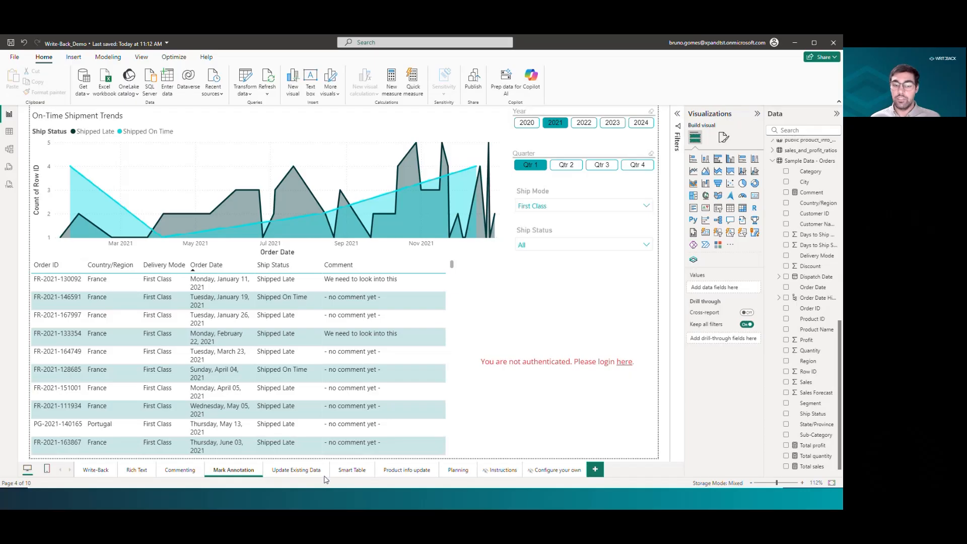
{"action": "left_click", "coordinate": [624, 361]}
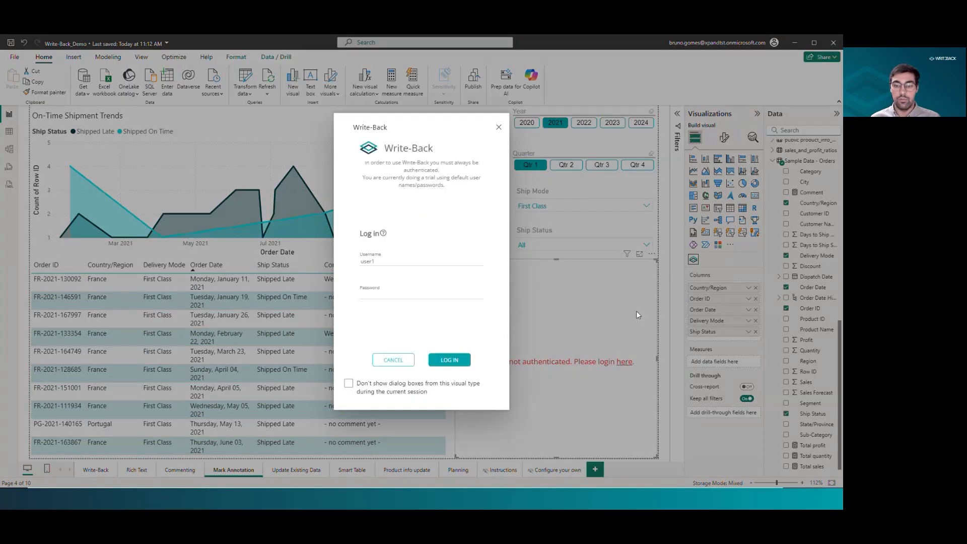
Close the login prompt, then open the Add comment visual's Write-Back settings and its dataset notifications.
{"action": "left_click", "coordinate": [500, 128]}
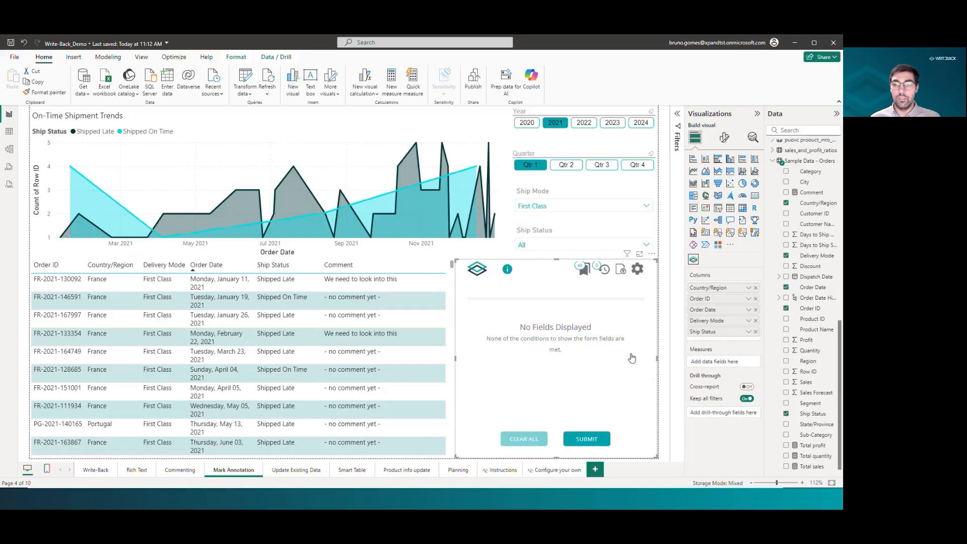
{"action": "left_click", "coordinate": [640, 271]}
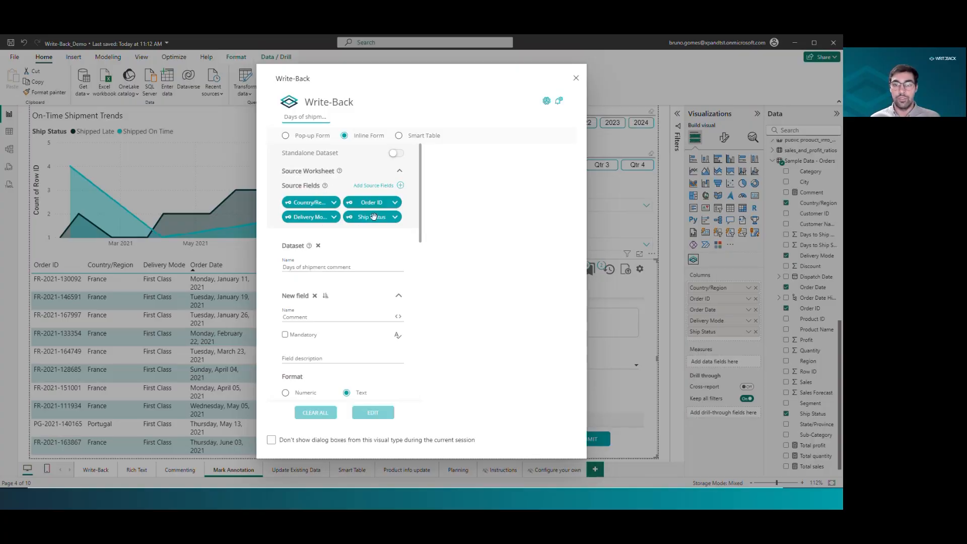
{"action": "left_click", "coordinate": [559, 101]}
Add an email notification with Ship Status as the user source field, then close the dialog without saving.
{"action": "left_click", "coordinate": [560, 189]}
{"action": "left_click", "coordinate": [502, 207]}
{"action": "left_click", "coordinate": [475, 291]}
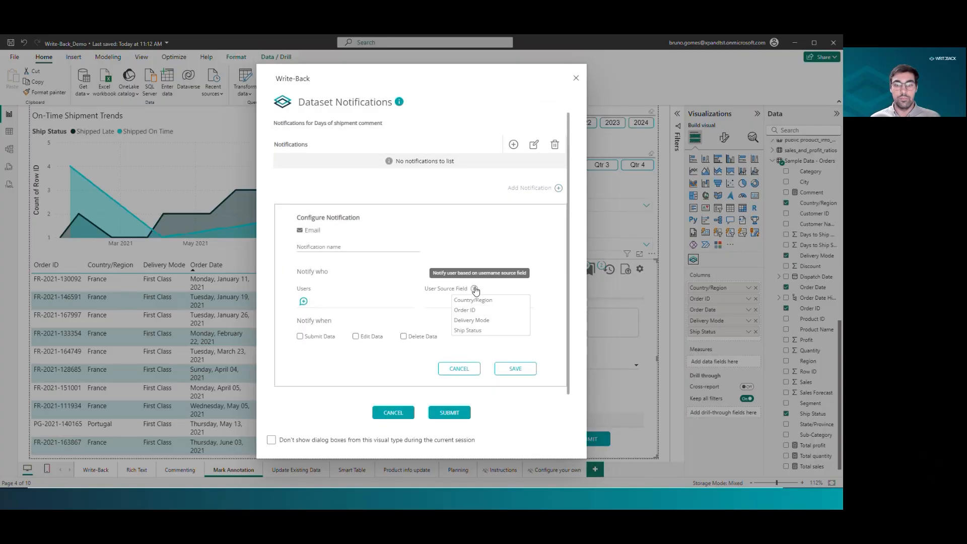
{"action": "left_click", "coordinate": [481, 332]}
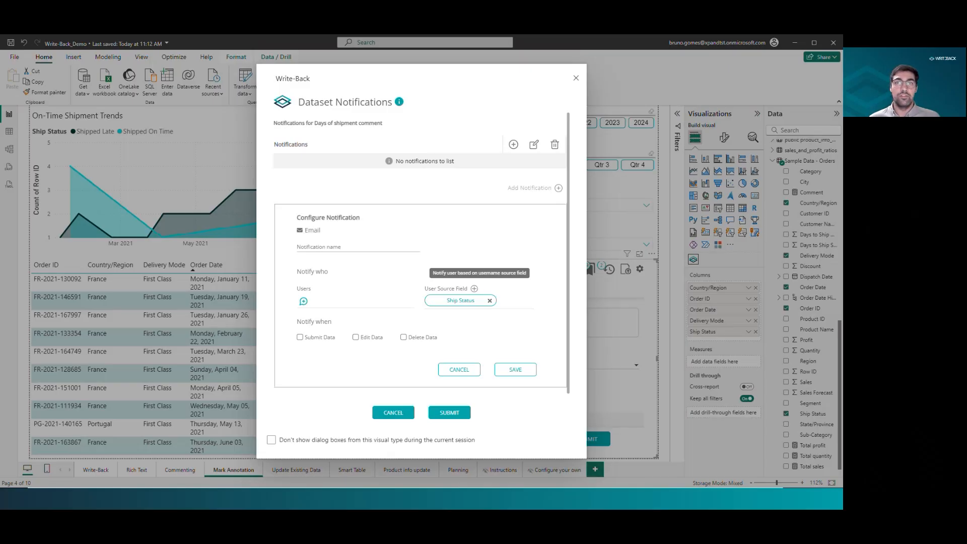
{"action": "left_click", "coordinate": [576, 78]}
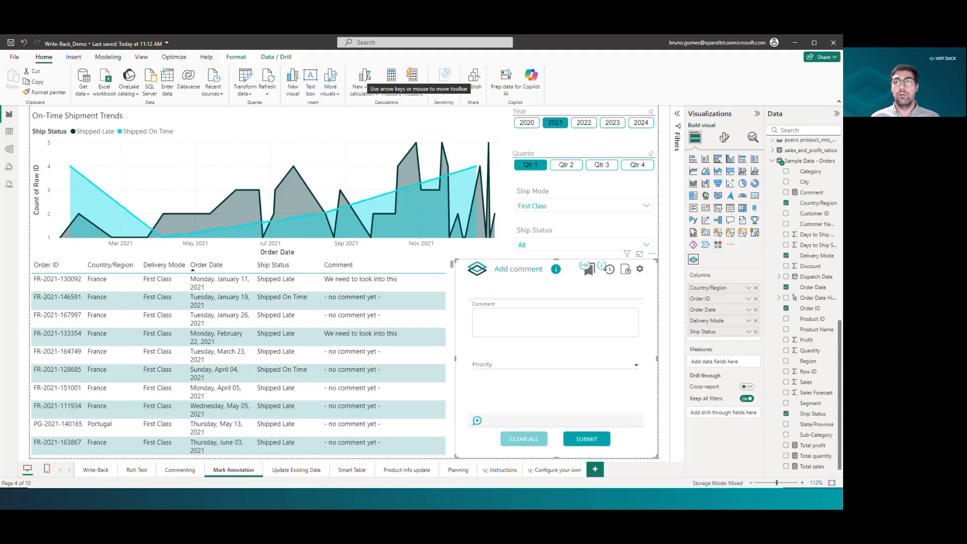
{"action": "key", "text": "alt+Tab"}
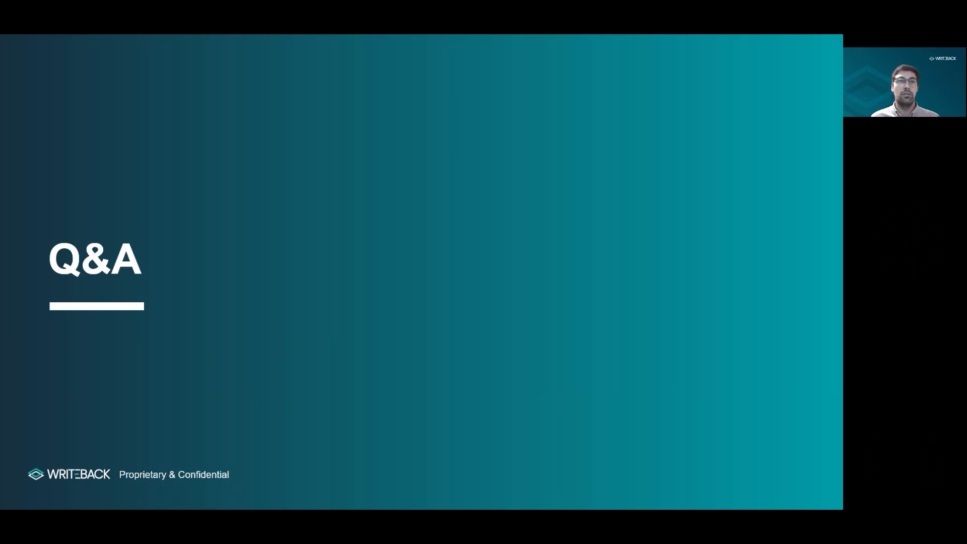
{"action": "key", "text": "Right"}
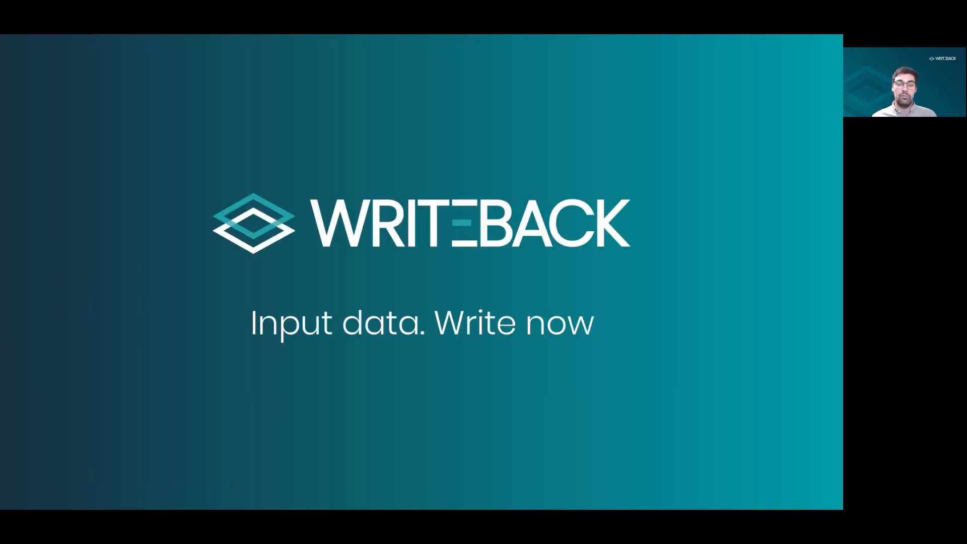